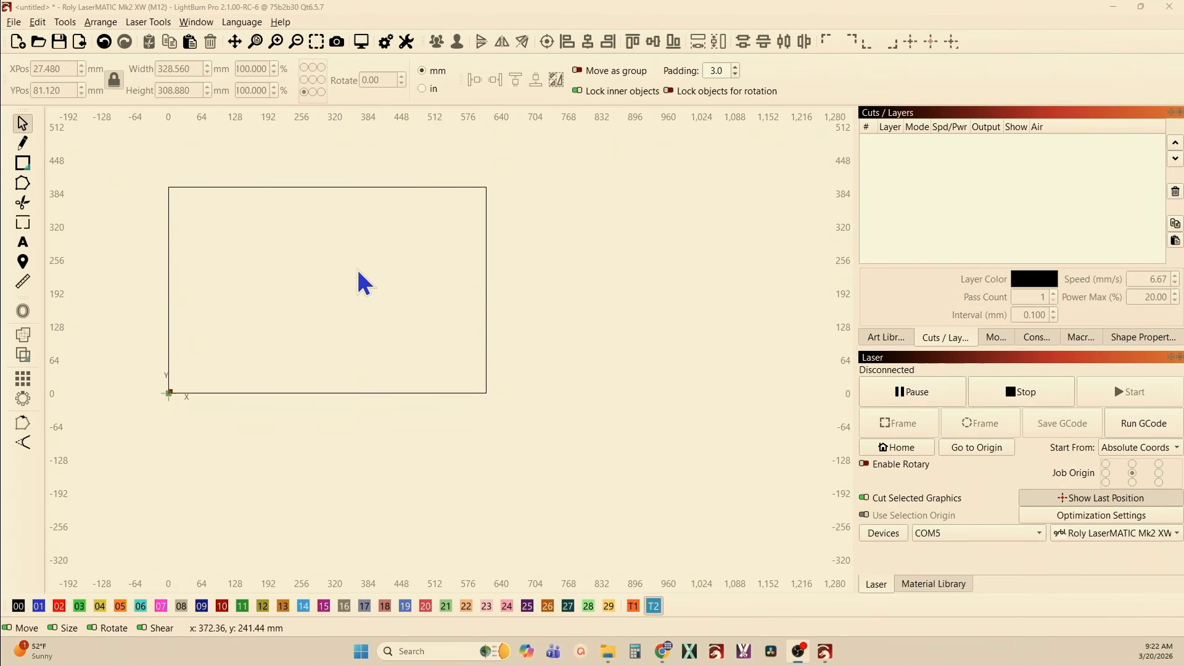
Step: Draw a square about 45 mm wide near the upper corner of the work area above the origin and assign it to layer 00
scroll(343, 271, "up", 1)
left_click_drag(303, 271, 349, 309)
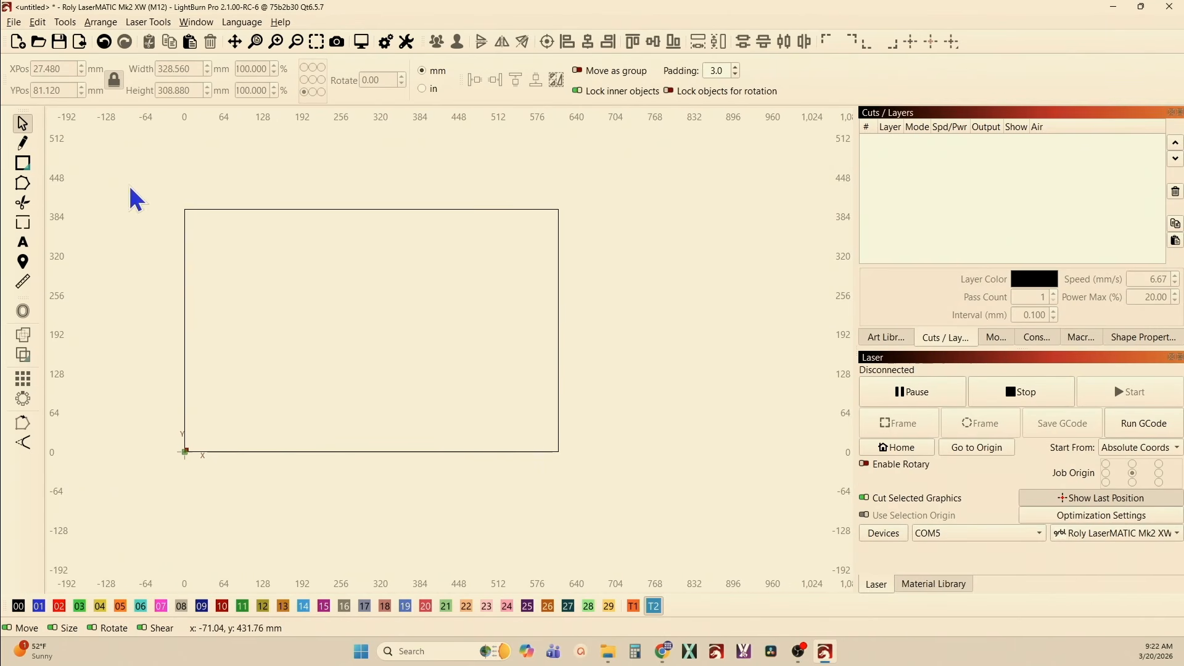
left_click(24, 162)
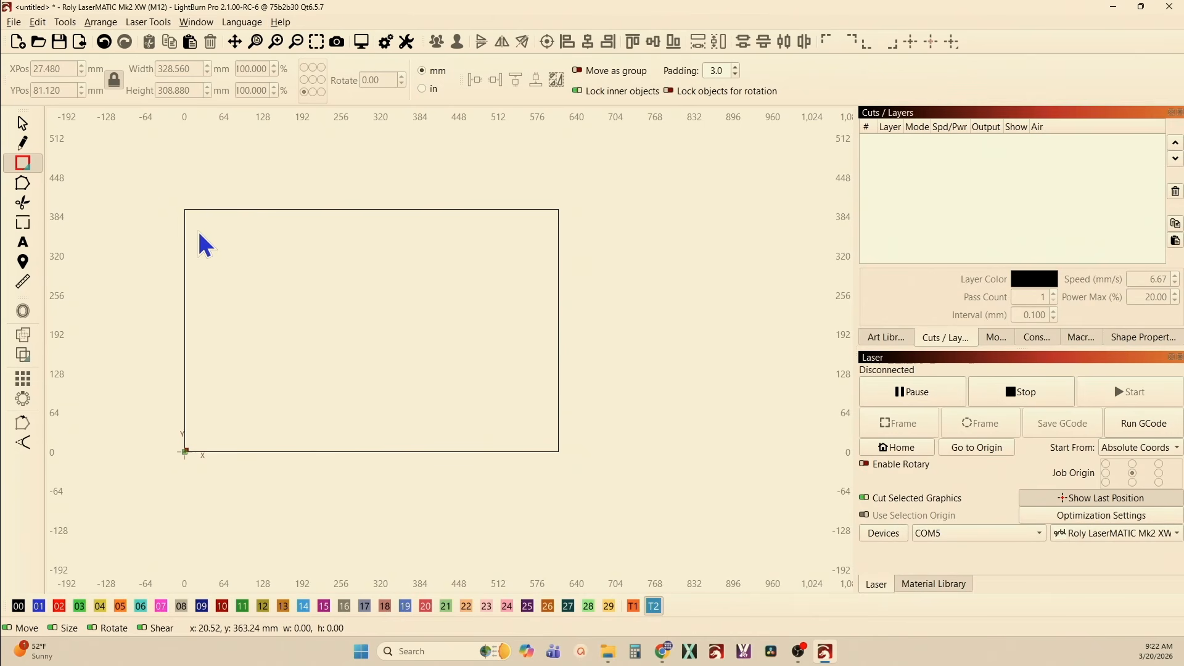
left_click_drag(198, 232, 234, 264)
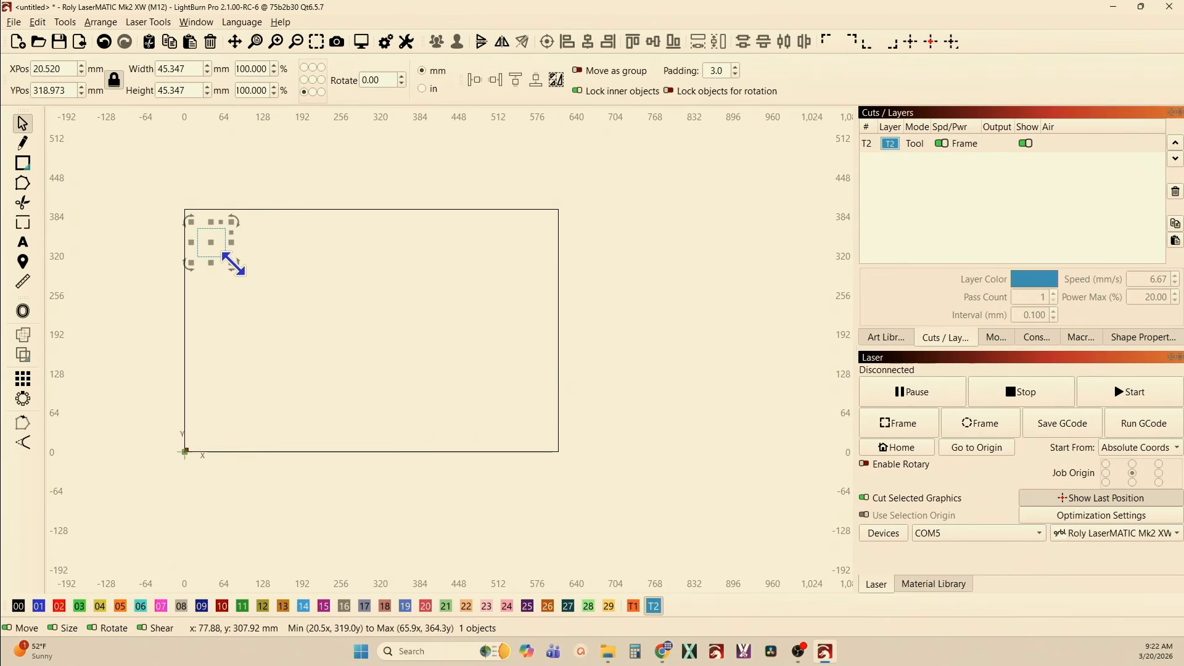
left_click(19, 606)
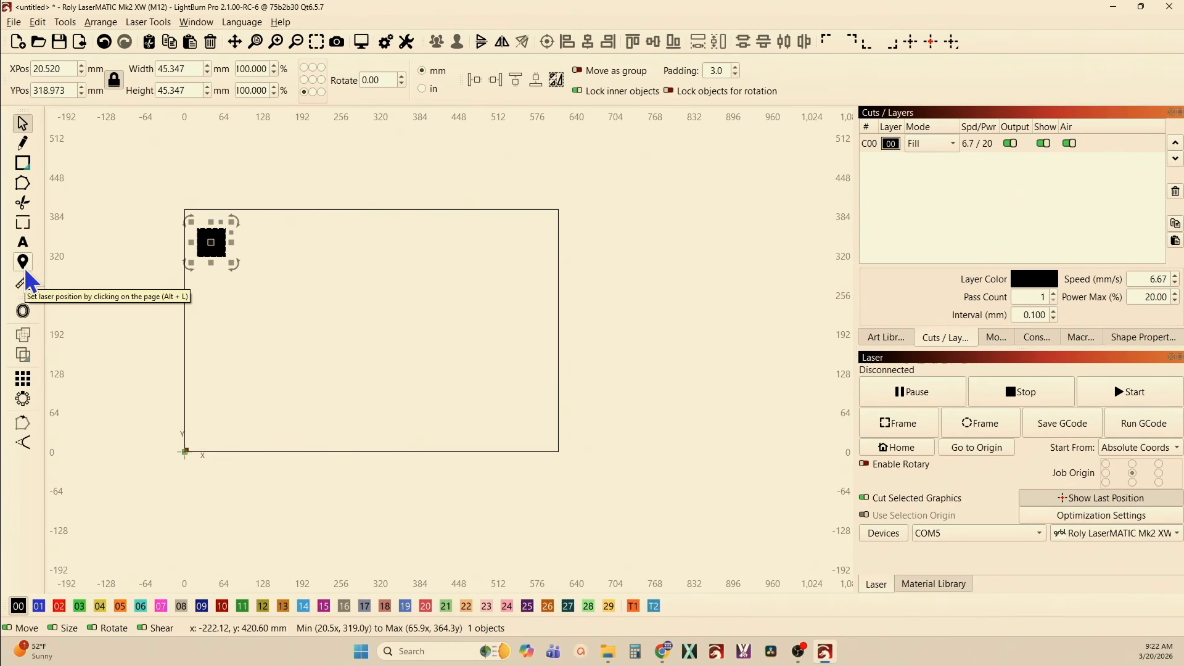
Step: Start a grid array of the black square with 6 columns and an X spacing of 0
left_click(23, 379)
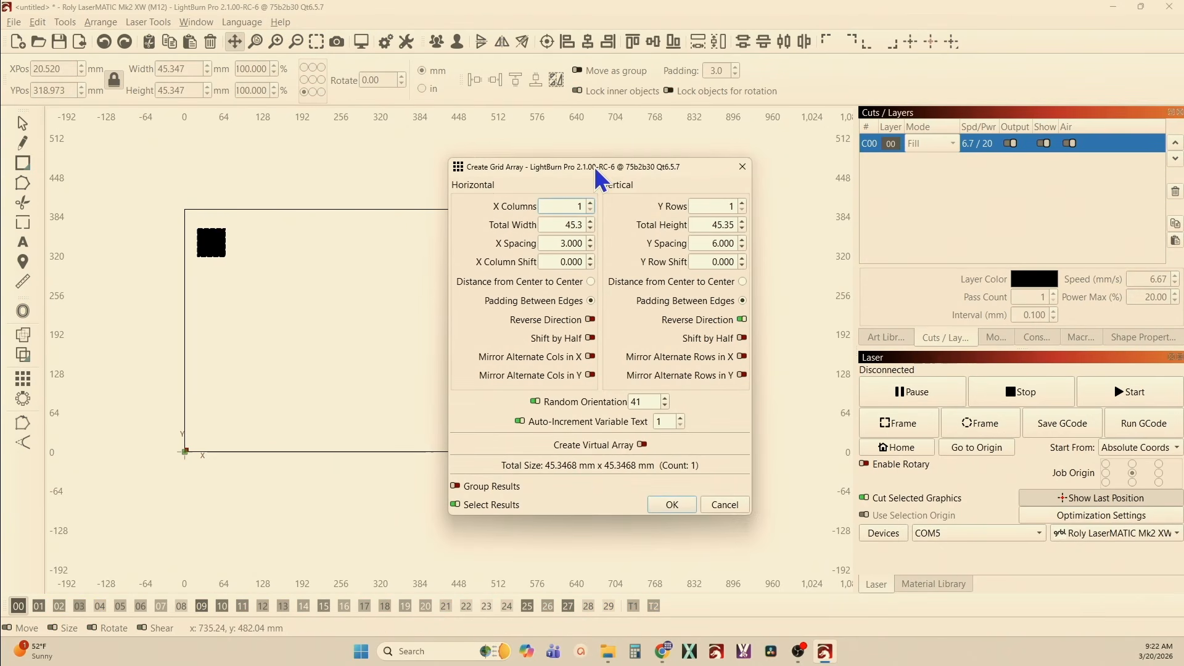
left_click_drag(599, 178, 770, 156)
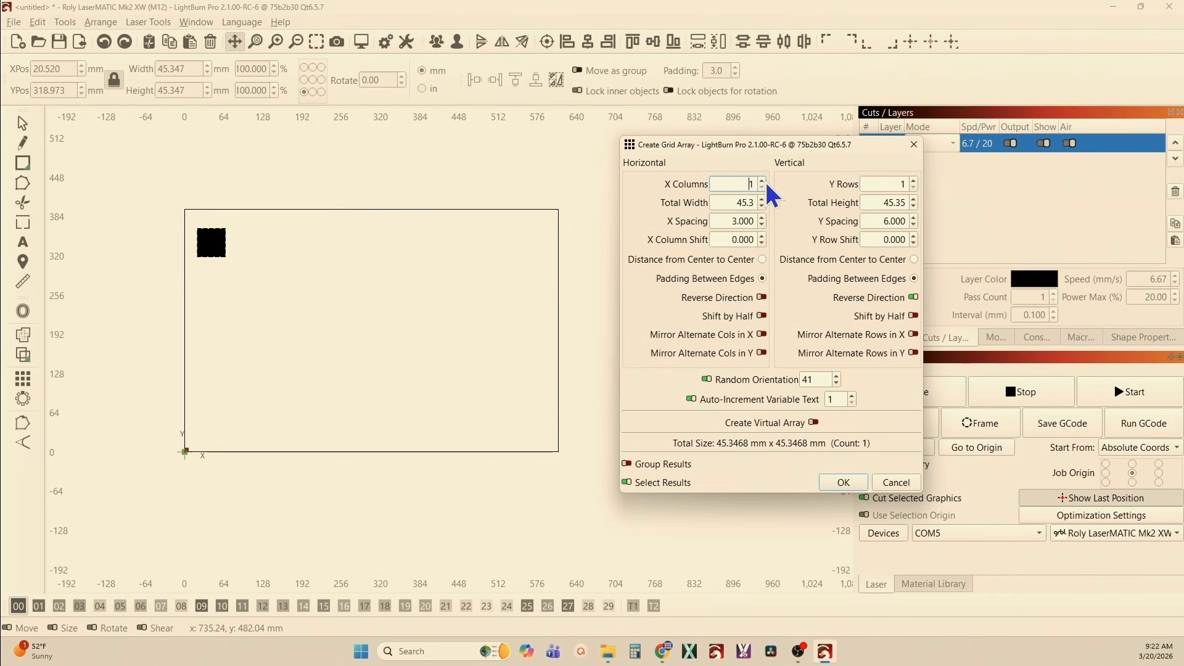
scroll(768, 185, "up", 4)
scroll(770, 196, "up", 1)
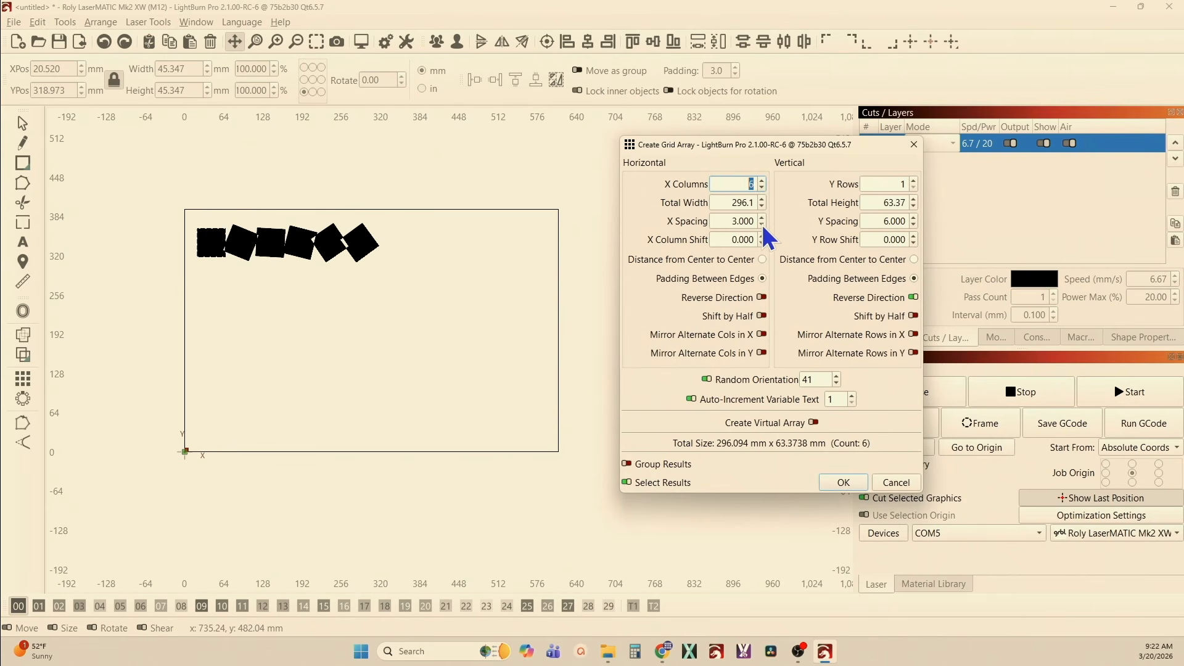
scroll(764, 229, "down", 2)
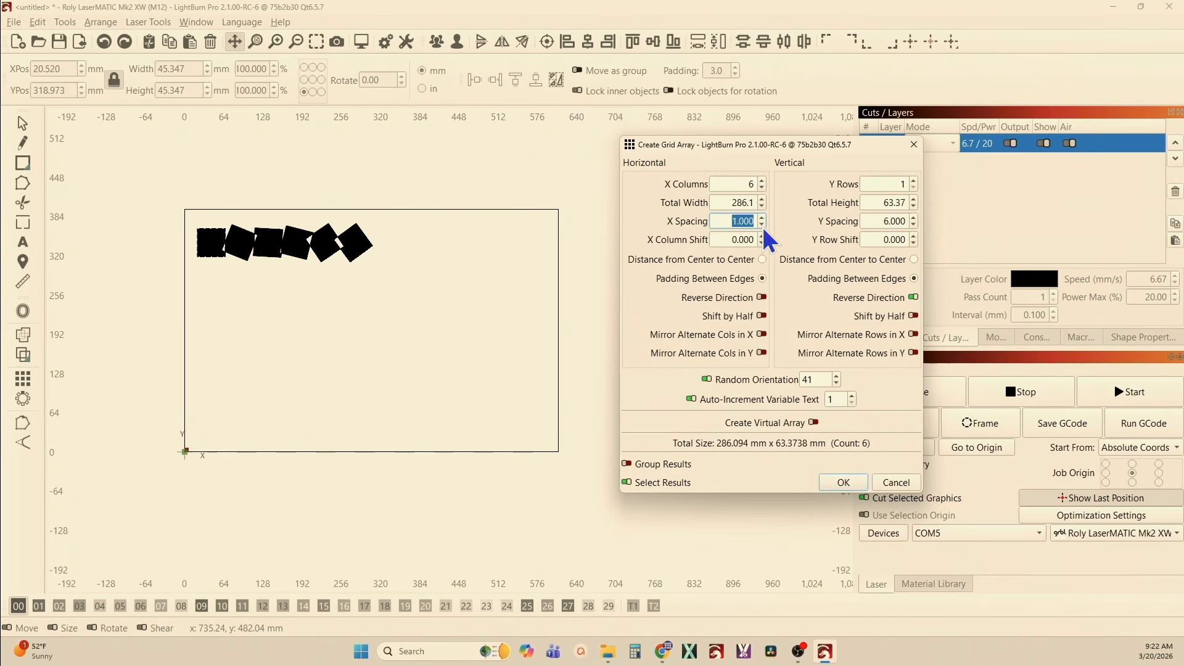
scroll(768, 237, "down", 1)
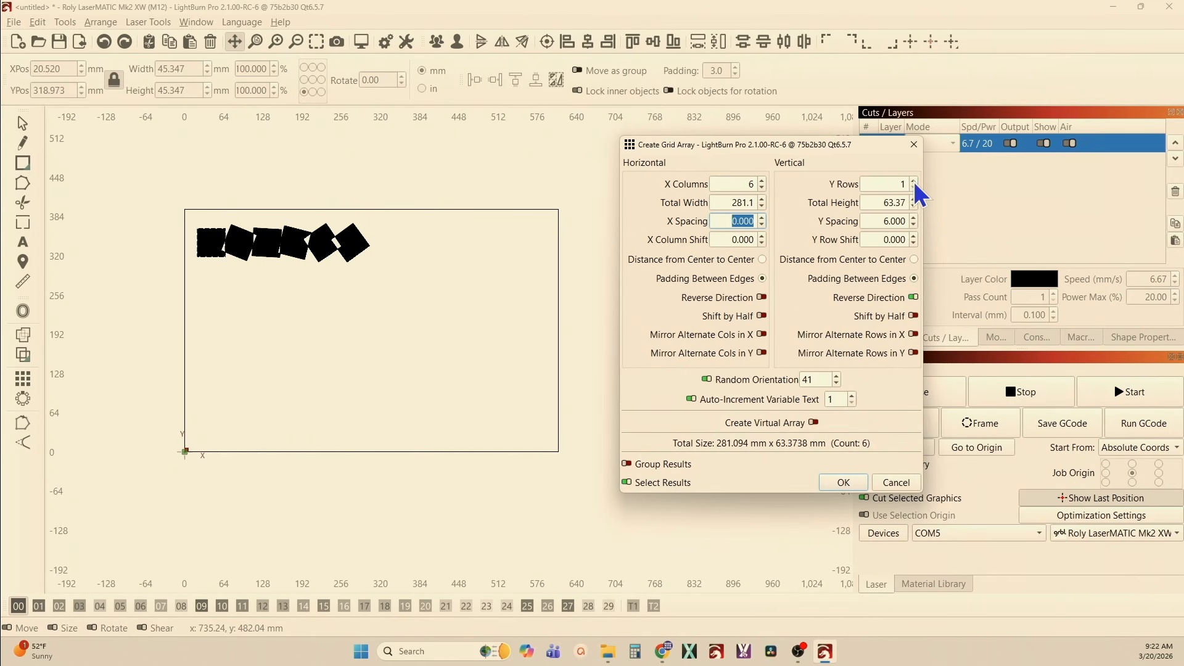
Step: Set the grid array to 5 rows with a Y spacing of 3 mm and create it
scroll(915, 188, "up", 4)
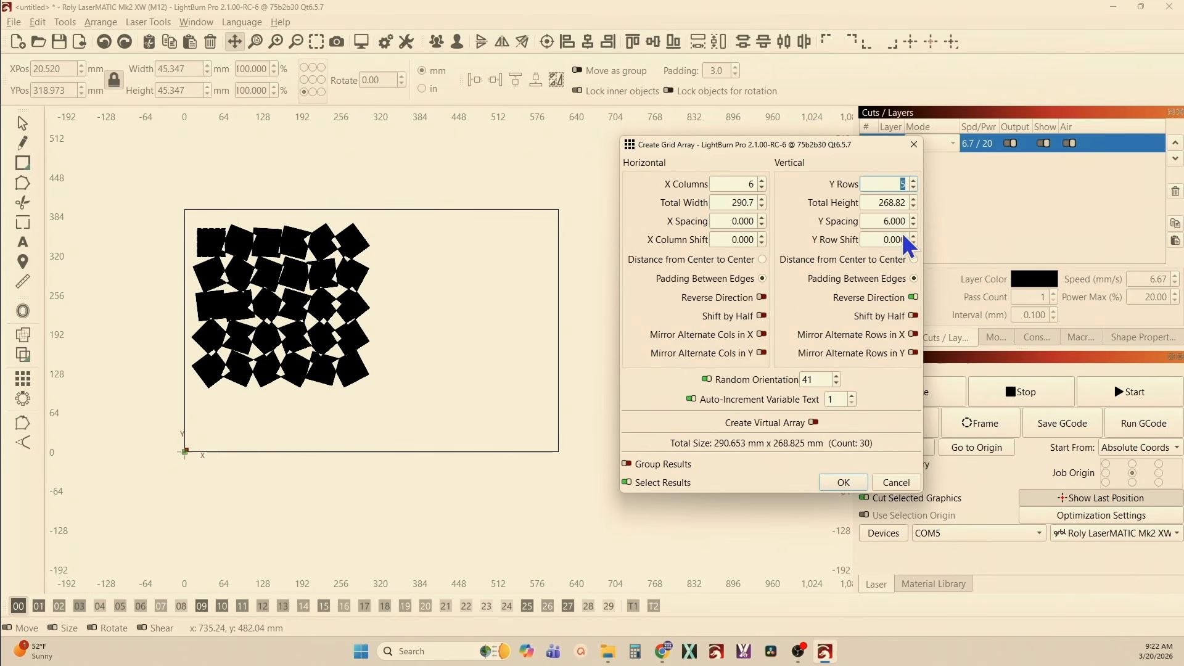
scroll(920, 233, "up", 1)
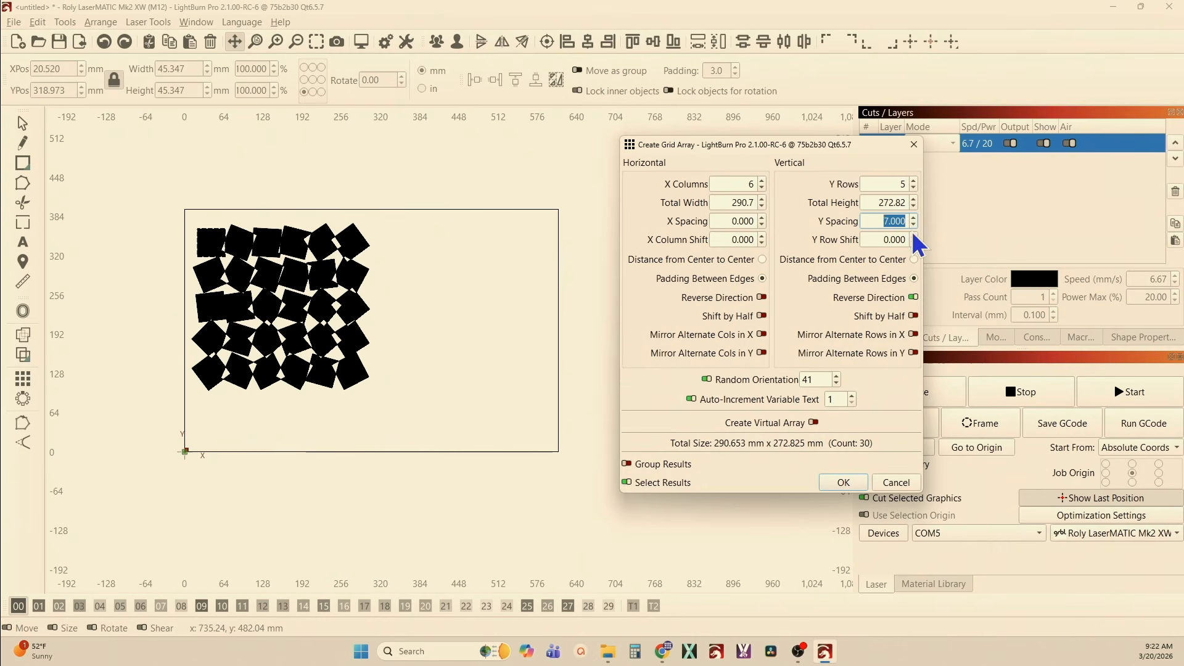
scroll(920, 234, "down", 2)
scroll(920, 237, "down", 2)
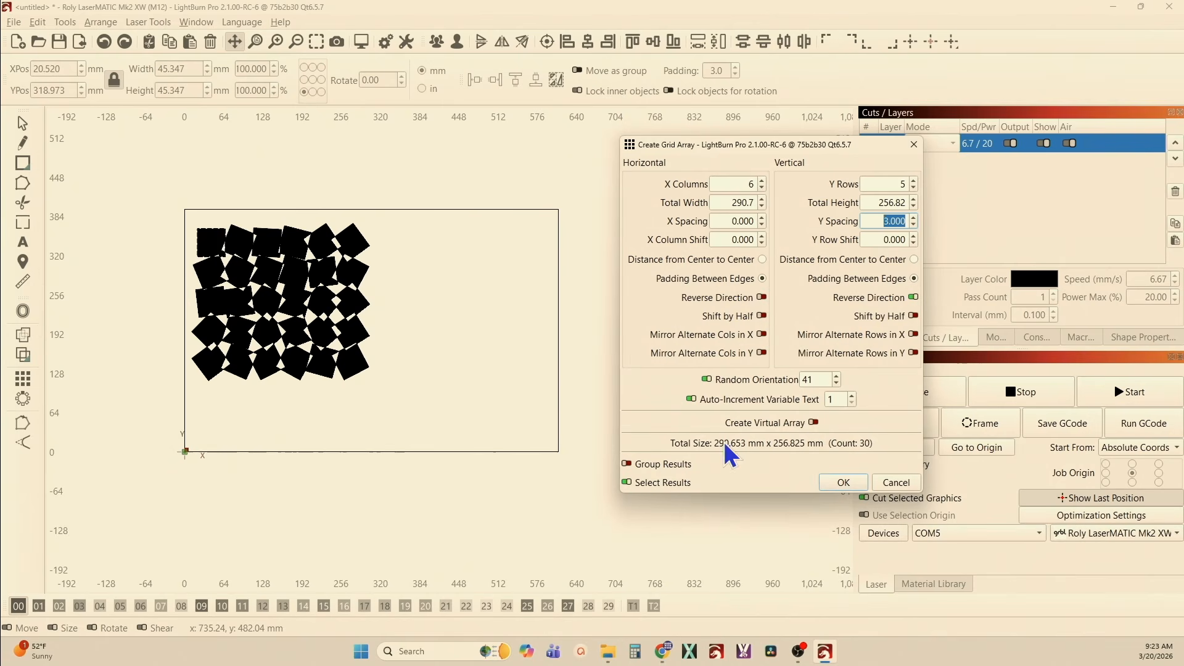
left_click(843, 483)
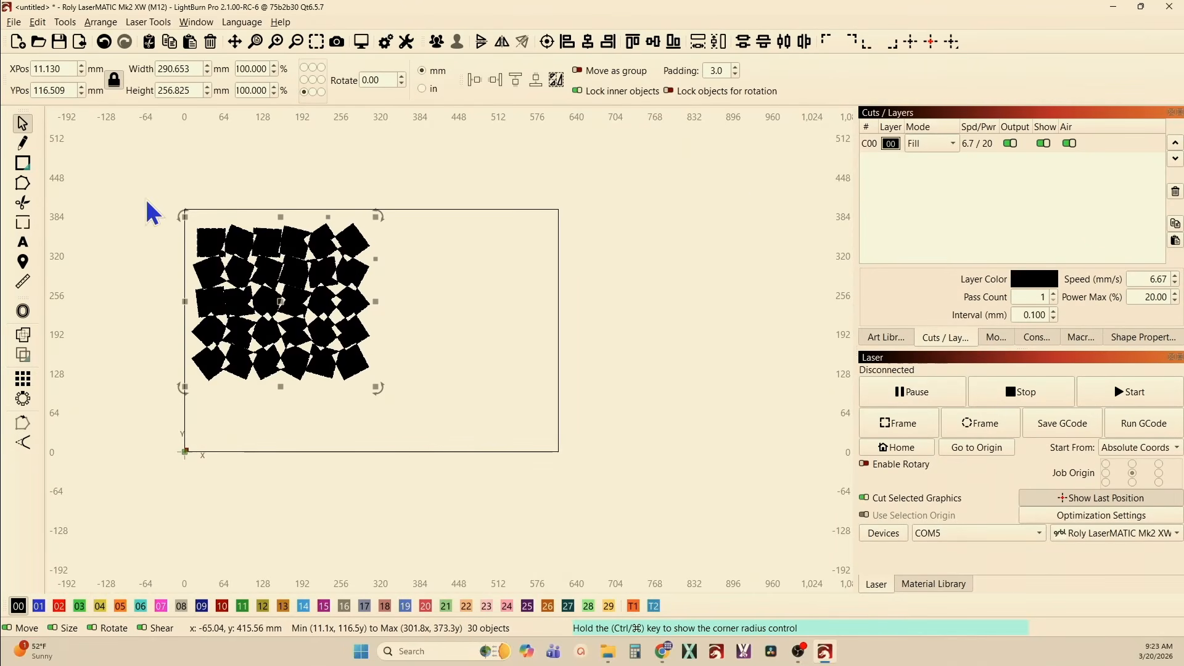
left_click(26, 163)
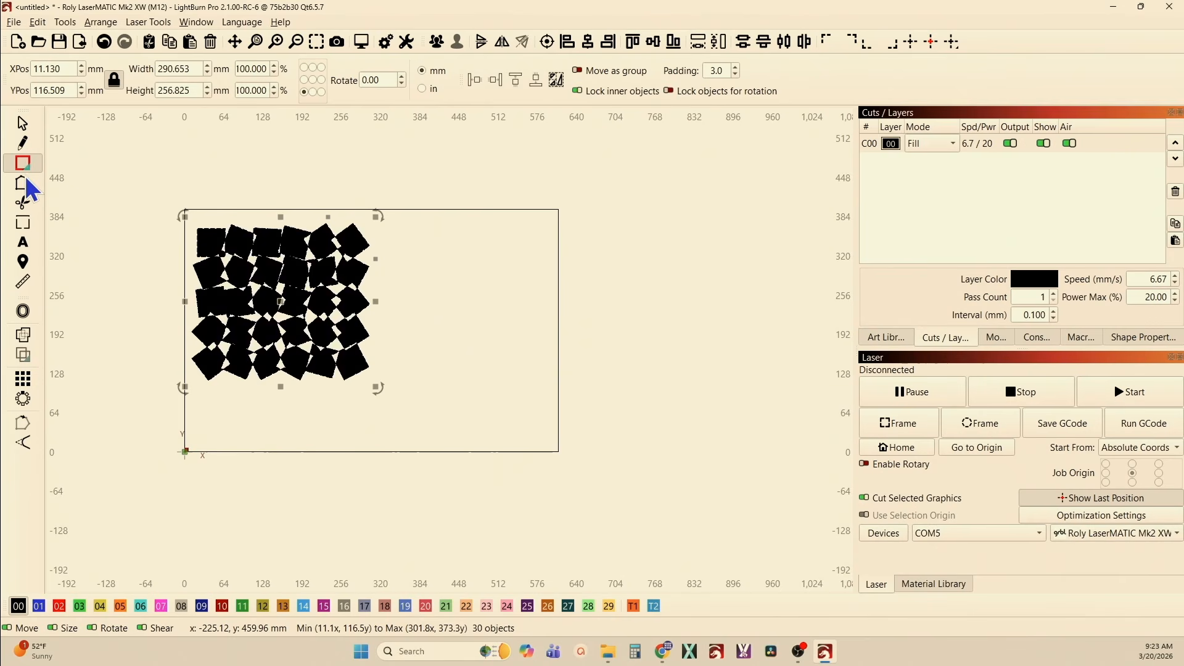
left_click(653, 606)
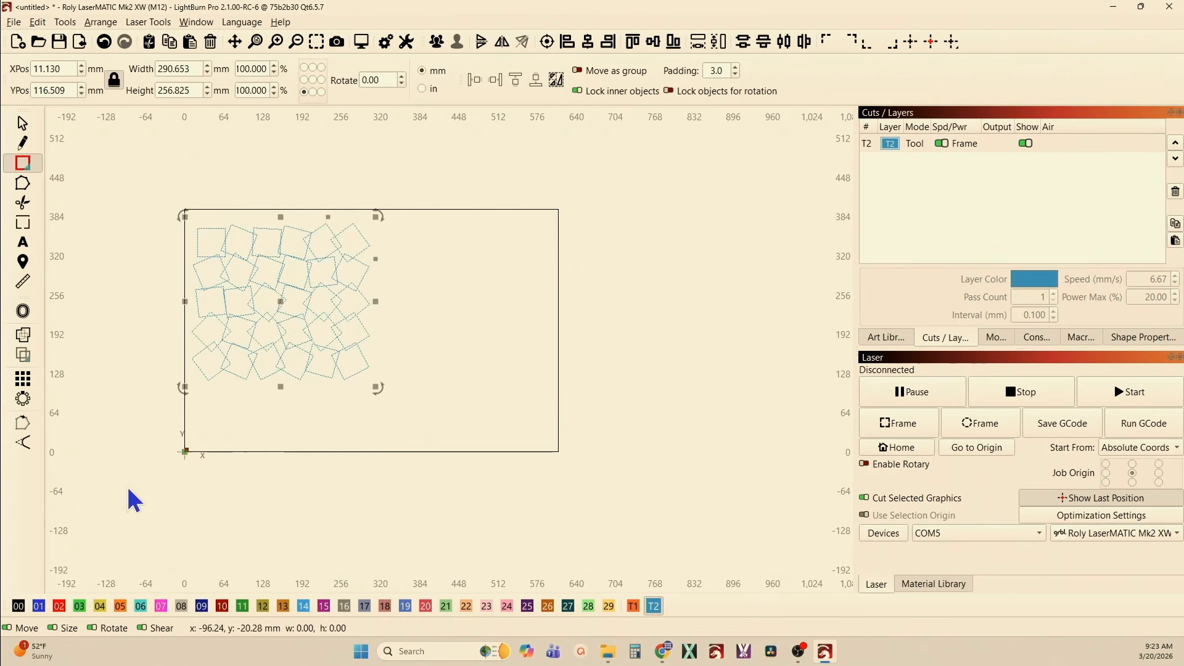
left_click(19, 606)
key("Escape")
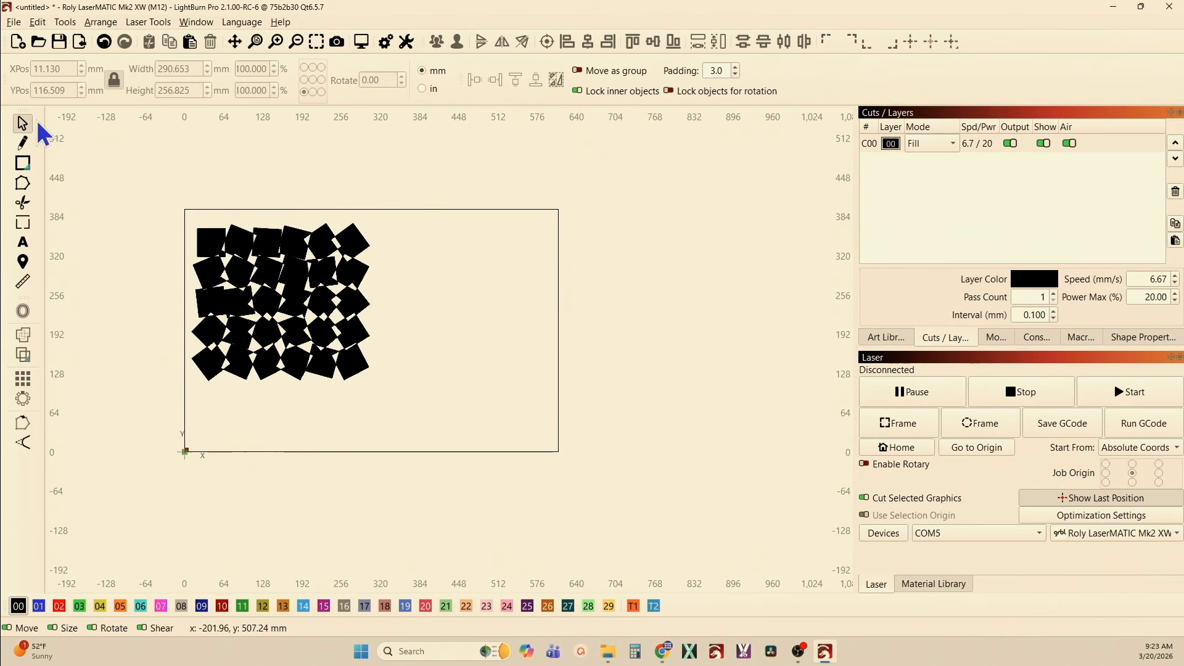
Step: Draw a rectangle about 322 by 286 mm around the array of squares on tool layer T2 and deselect it
left_click(22, 163)
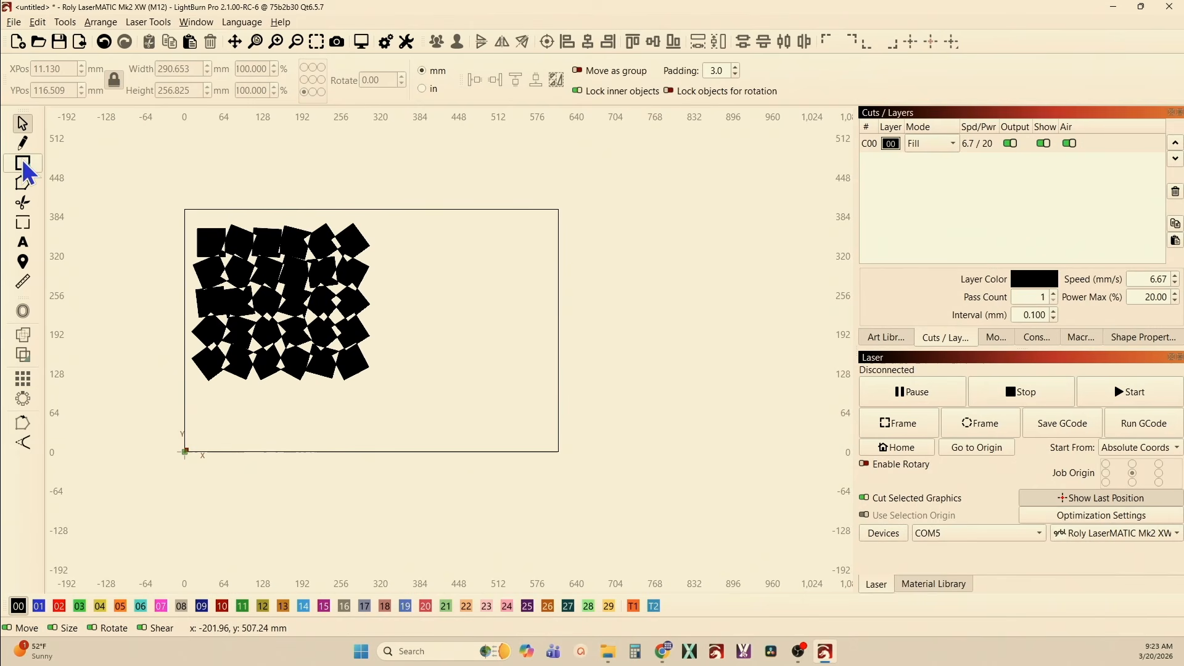
left_click(658, 607)
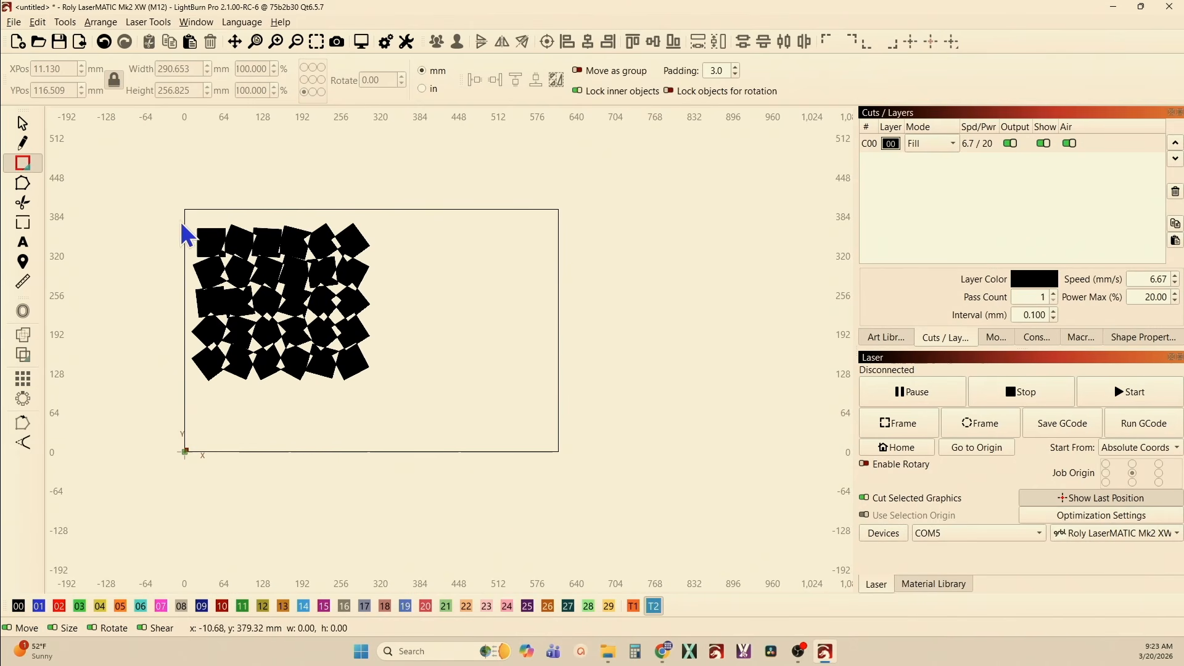
mouse_move(185, 215)
left_mouse_down()
mouse_move(336, 368)
mouse_move(383, 395)
left_mouse_up()
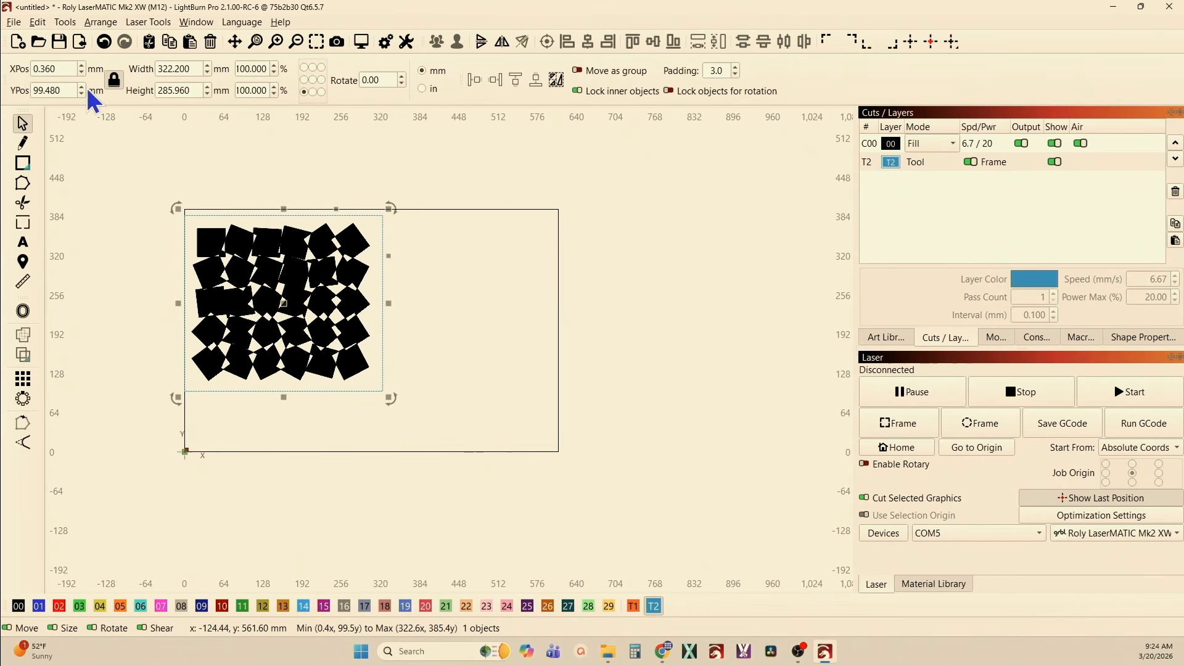
left_click(81, 174)
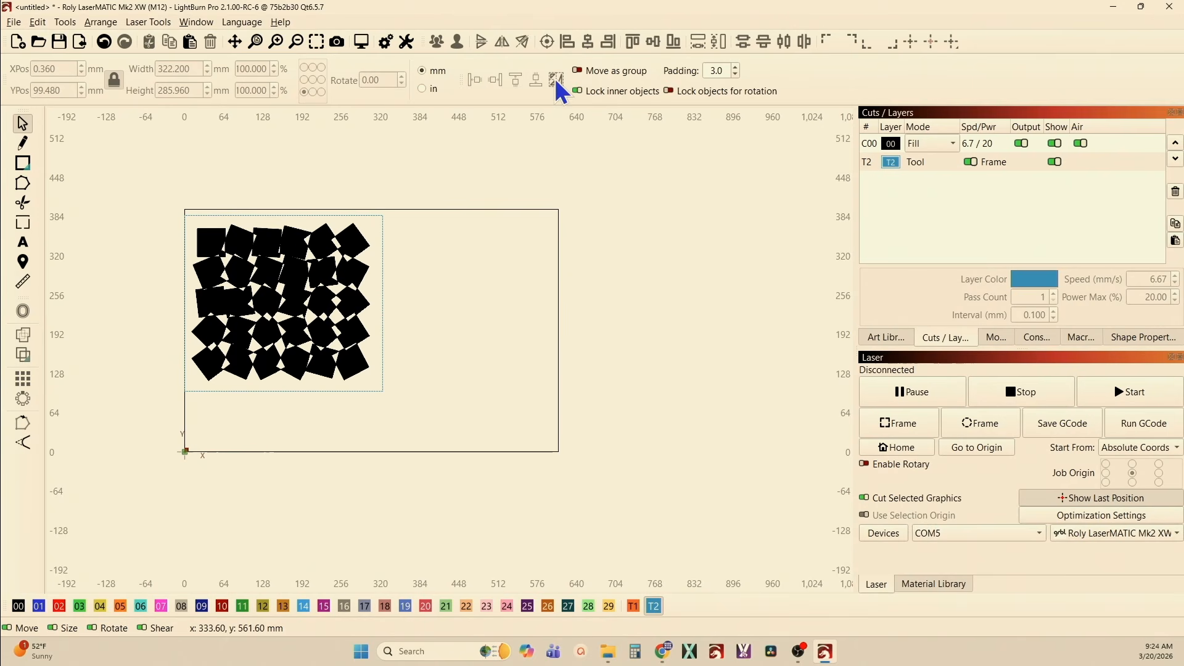
Step: Show the Text Options toolbar and hide it again
left_click(188, 23)
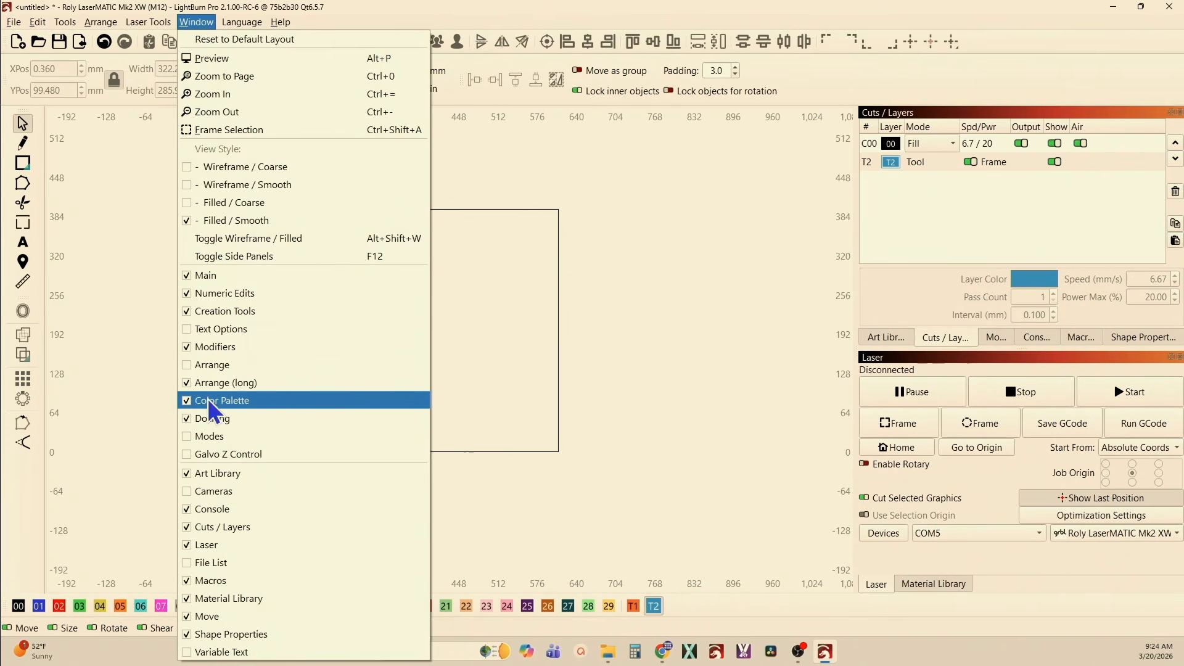
left_click(188, 330)
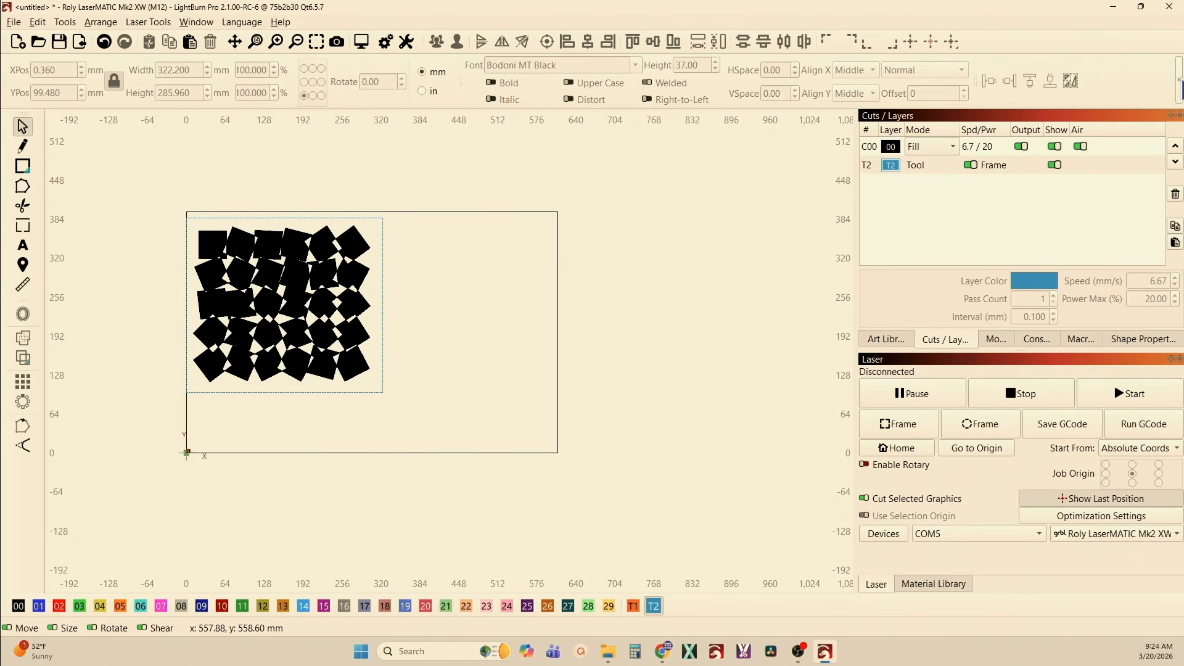
left_click(1179, 91)
left_click(196, 23)
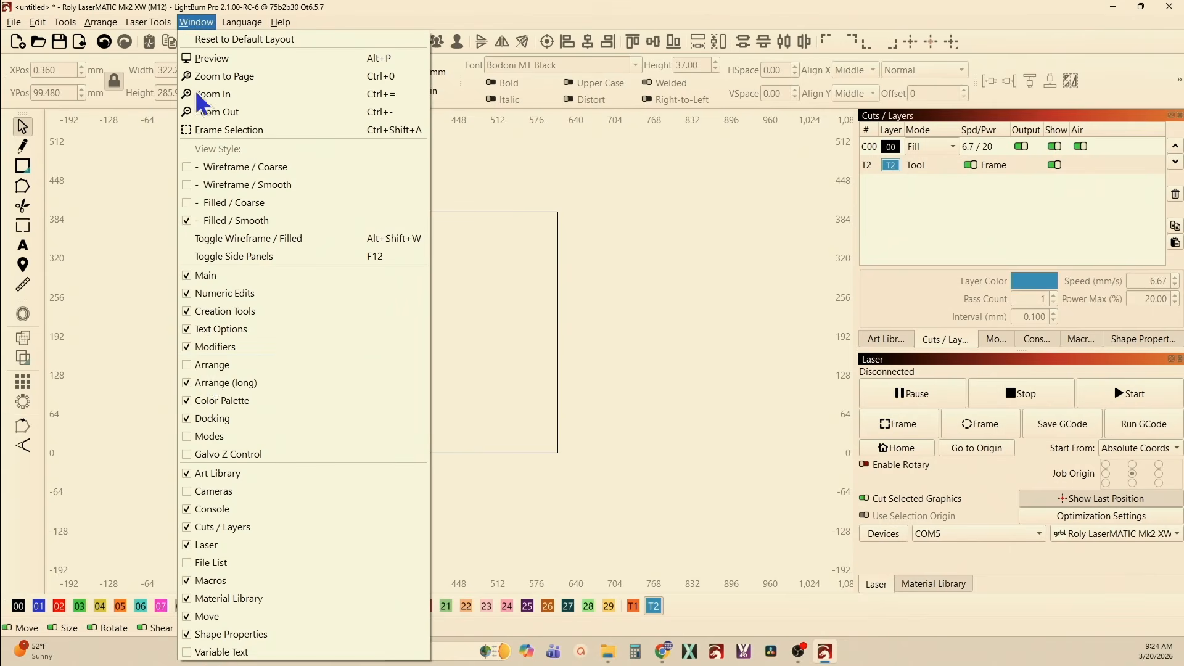
left_click(185, 332)
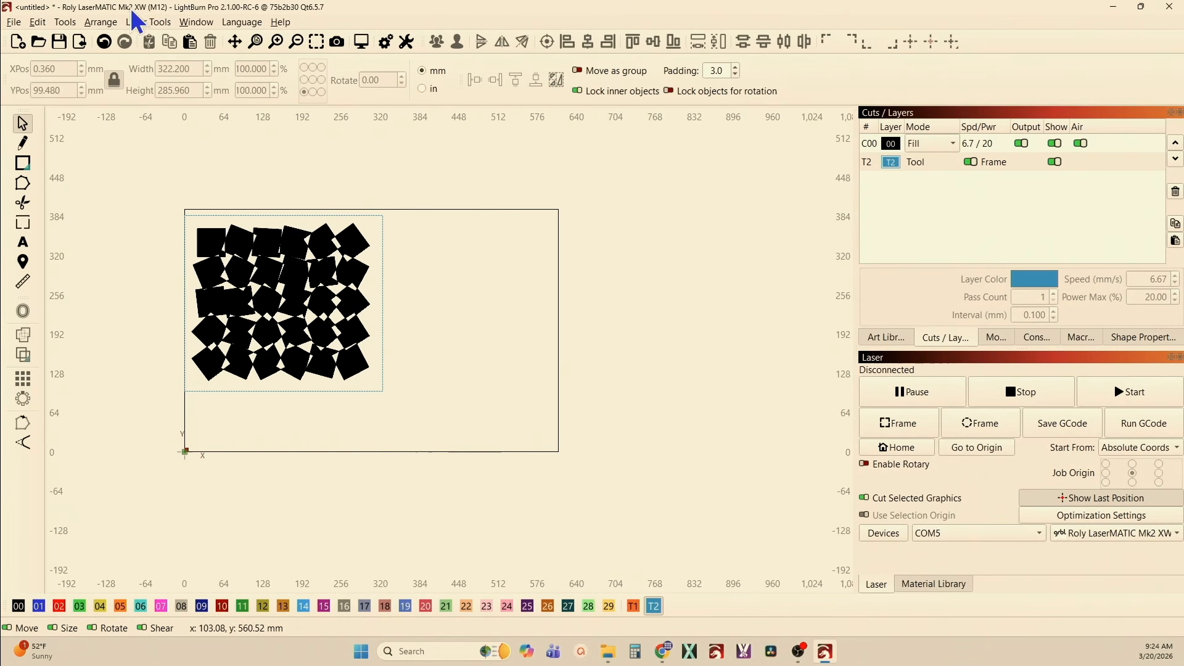
left_click(101, 23)
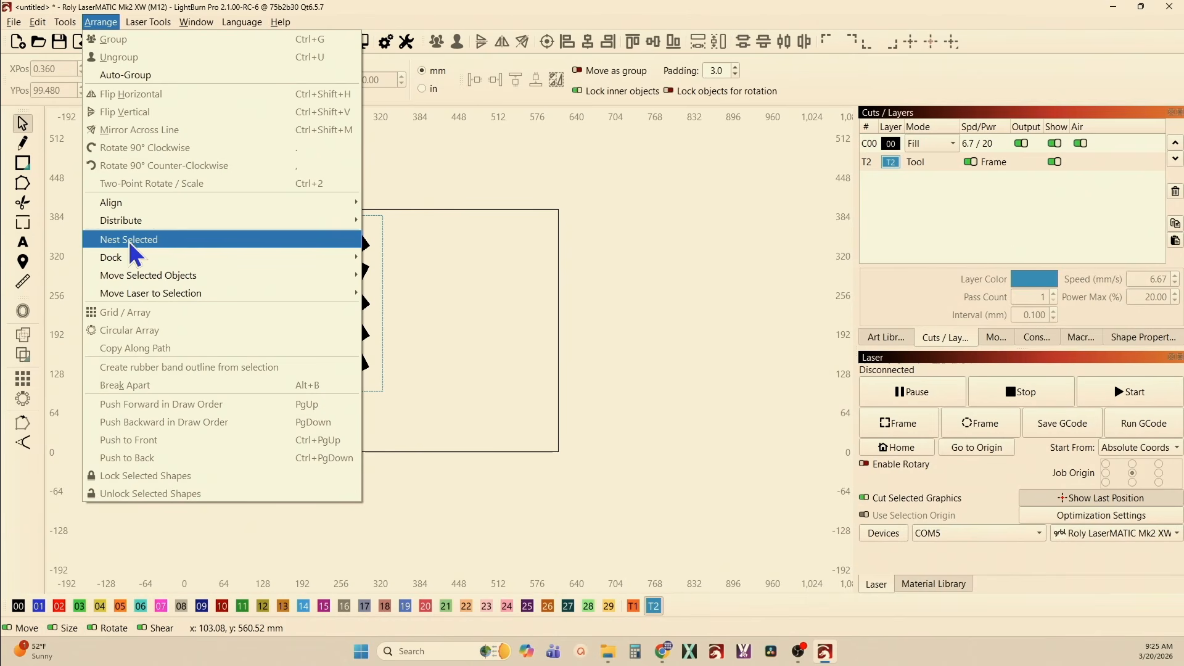
mouse_move(117, 262)
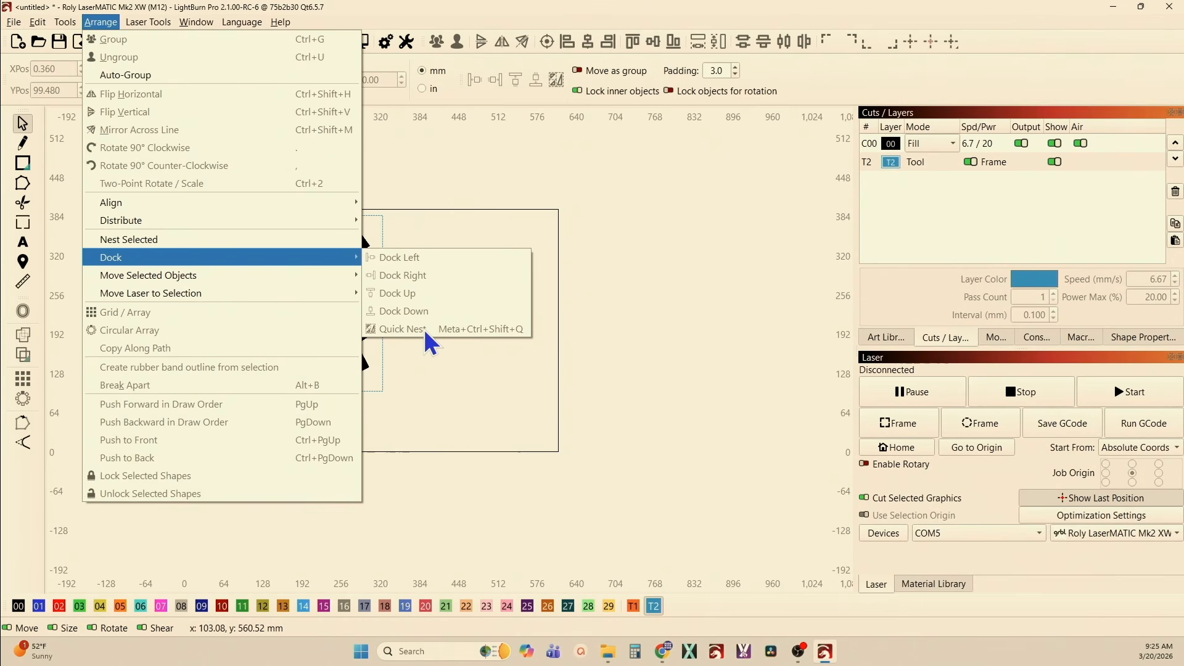
left_click(490, 224)
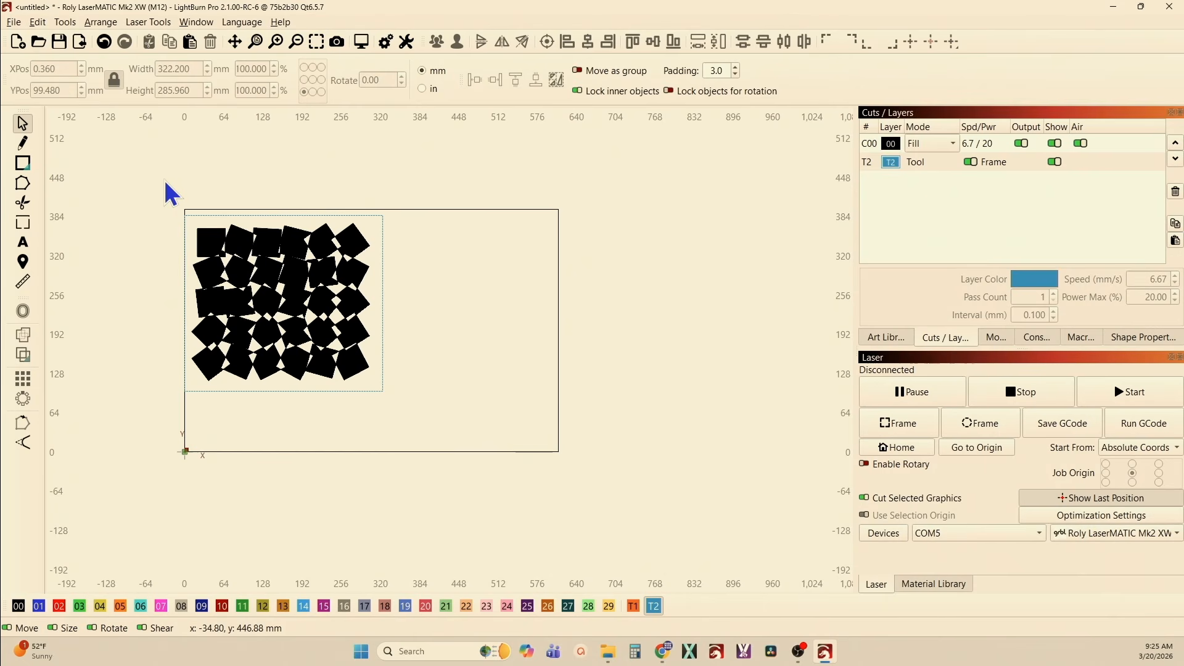
left_click_drag(163, 177, 446, 434)
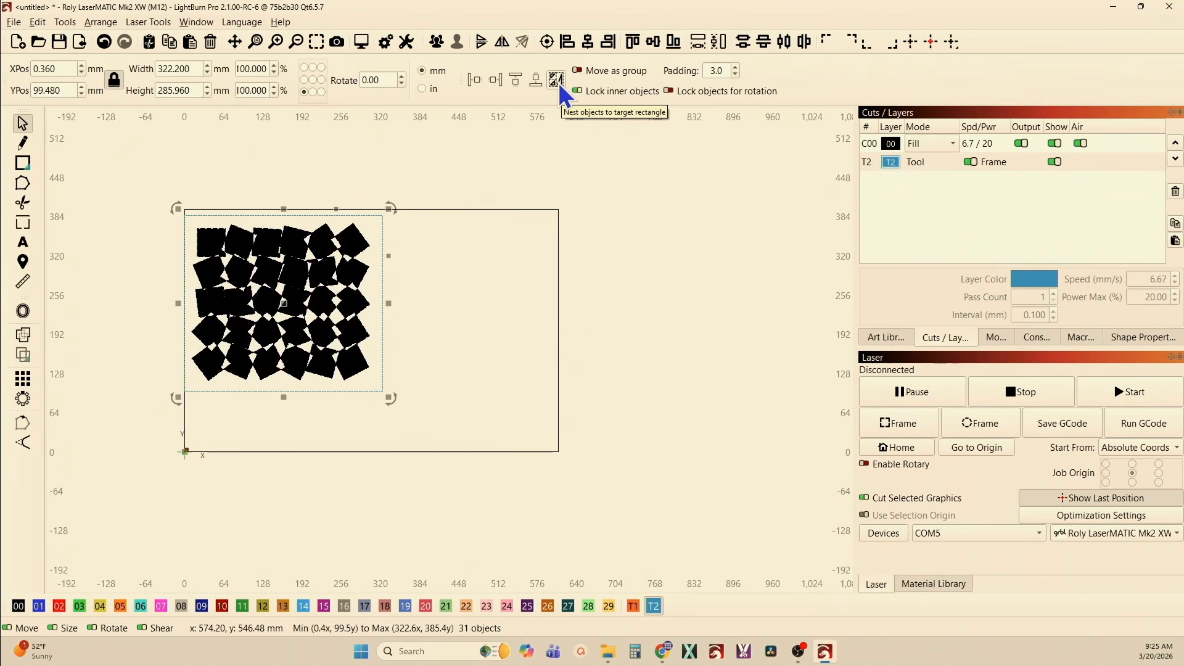
left_click(380, 141)
left_click_drag(172, 217, 375, 366)
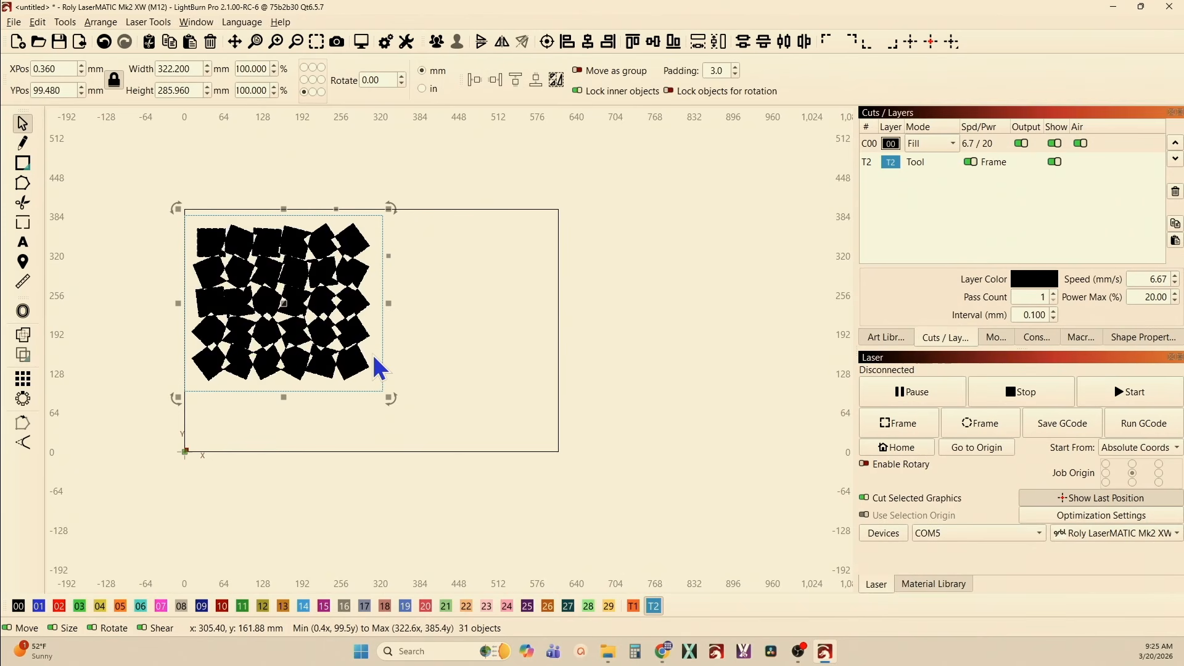
left_click(410, 208)
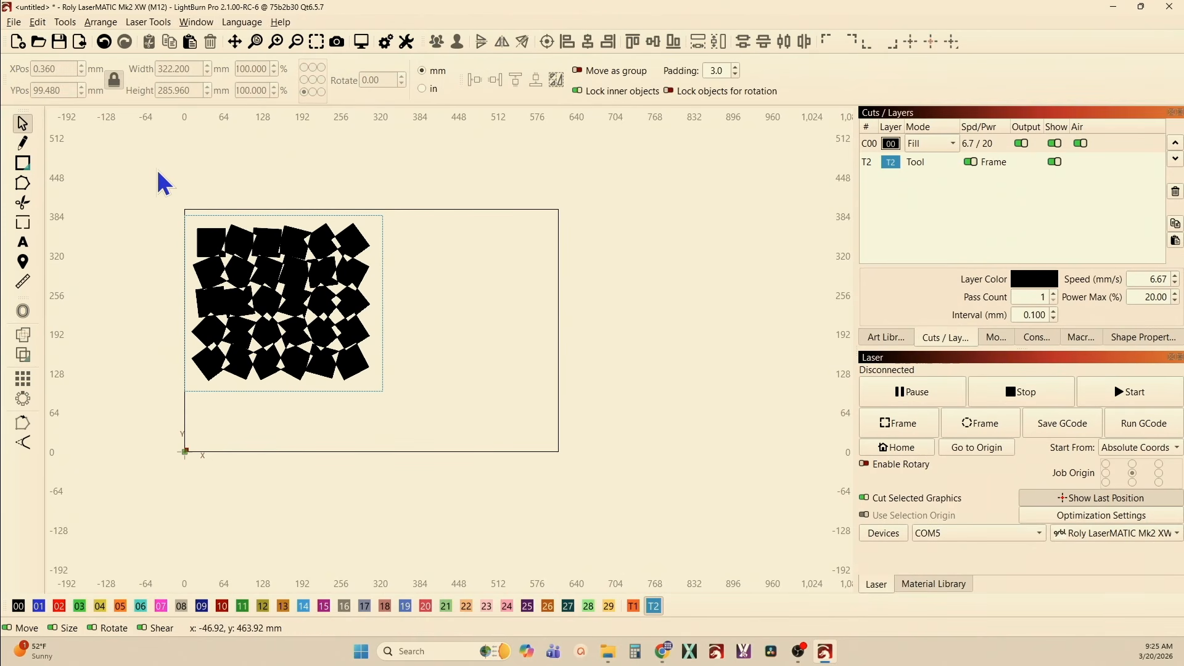
left_click_drag(156, 168, 443, 418)
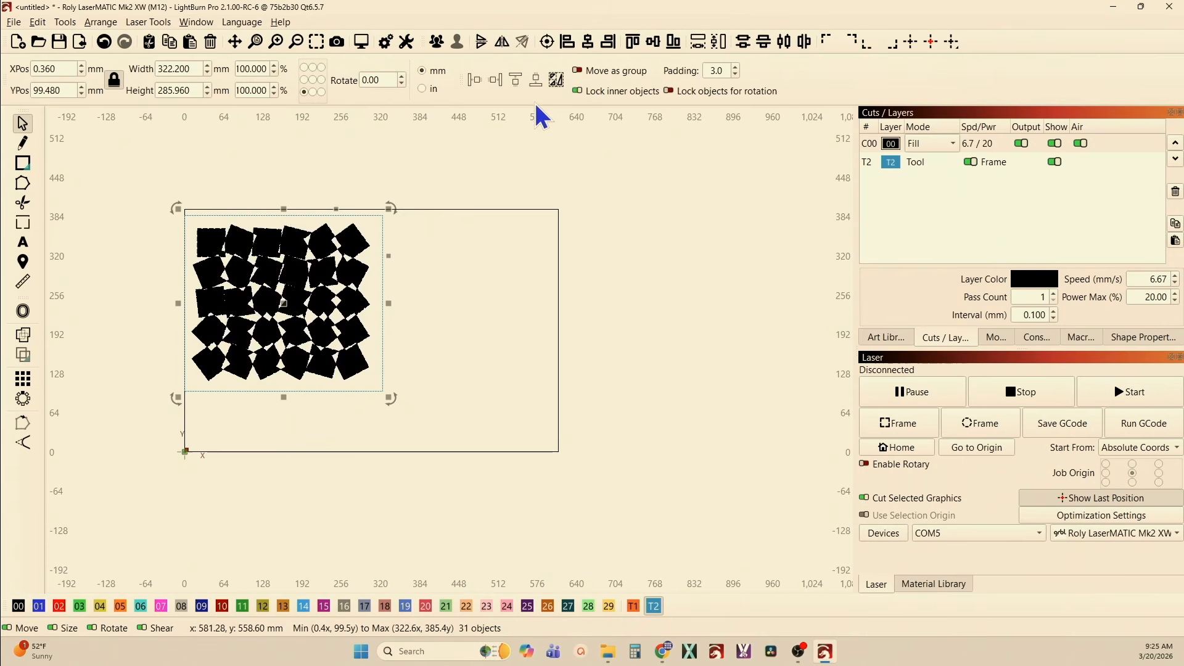
left_click(445, 174)
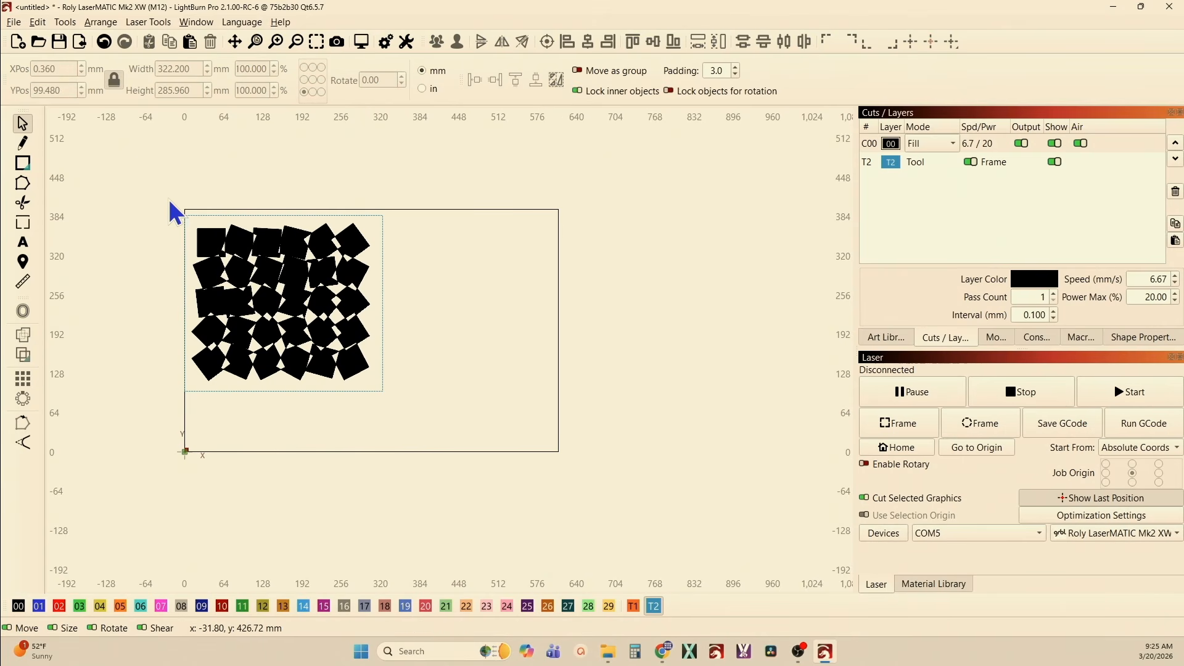
Step: Select all the squares with the surrounding rectangle, set the docking padding to 5.0, and clear the selection
left_click_drag(165, 189, 430, 437)
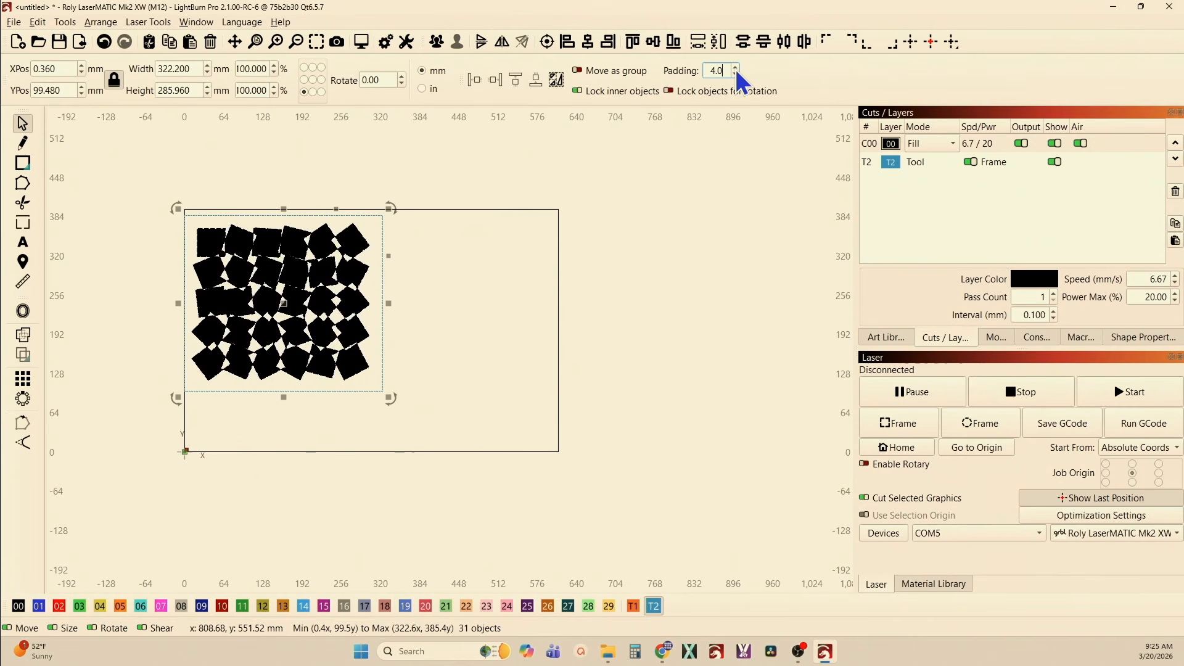
left_click(736, 68)
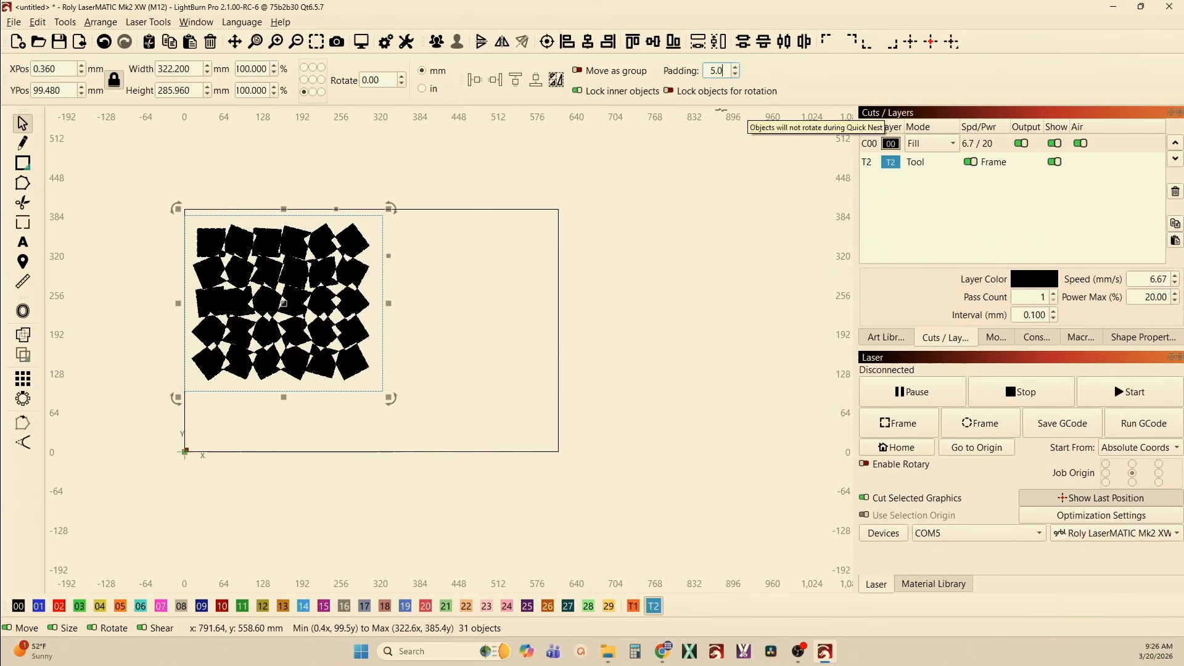
left_click(240, 166)
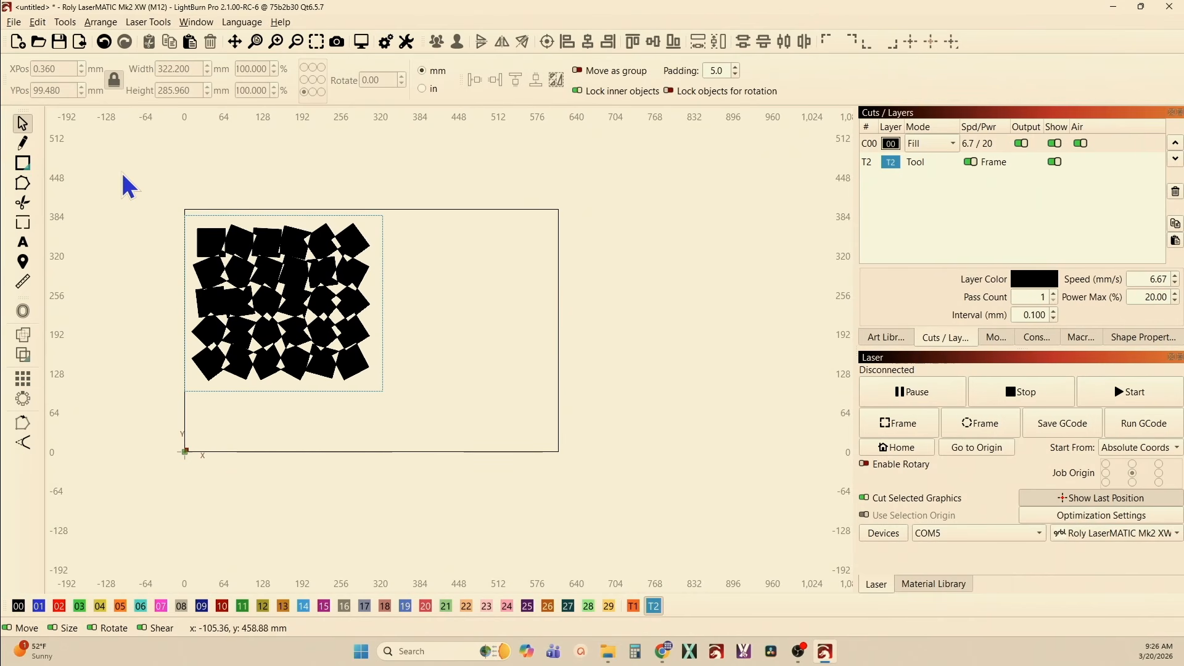
Step: Quick Nest the squares inside the tool-layer rectangle with 5.0 padding, check the layout, and undo the nesting
left_click_drag(141, 170, 457, 428)
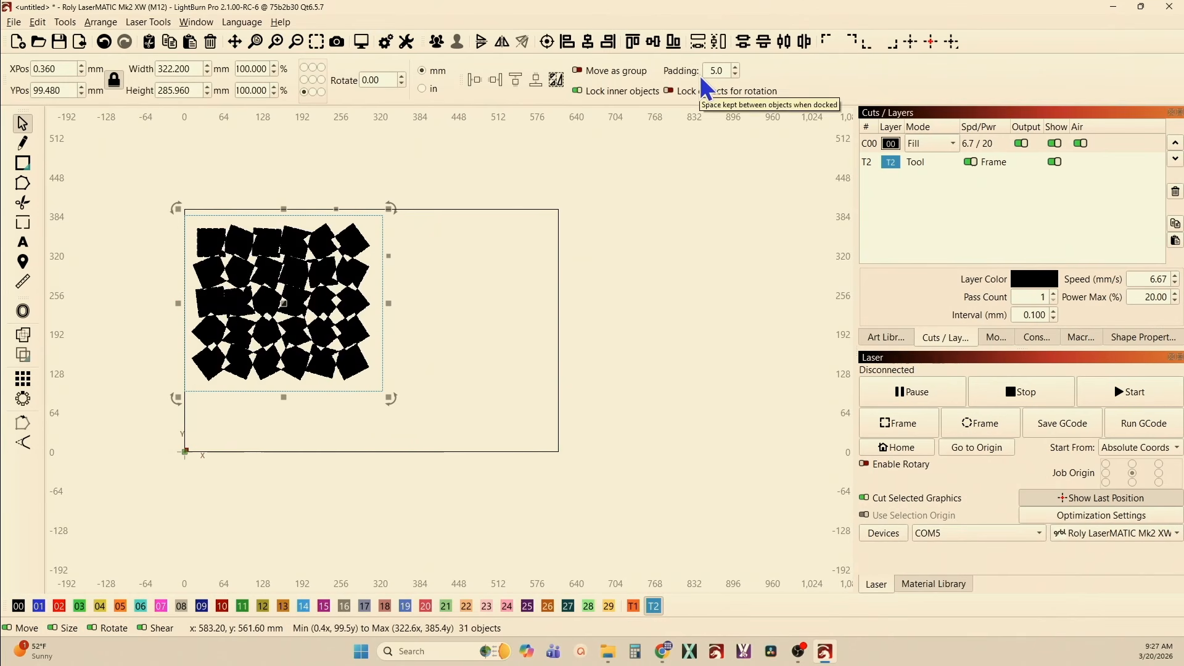
left_click(556, 78)
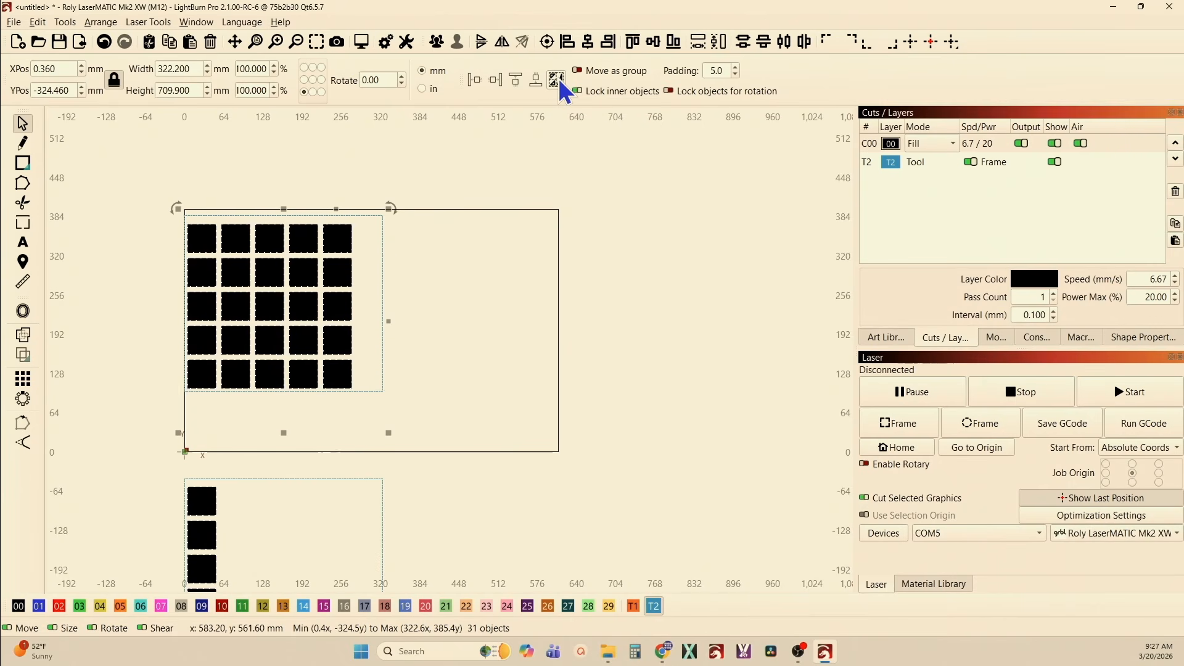
scroll(271, 222, "down", 3)
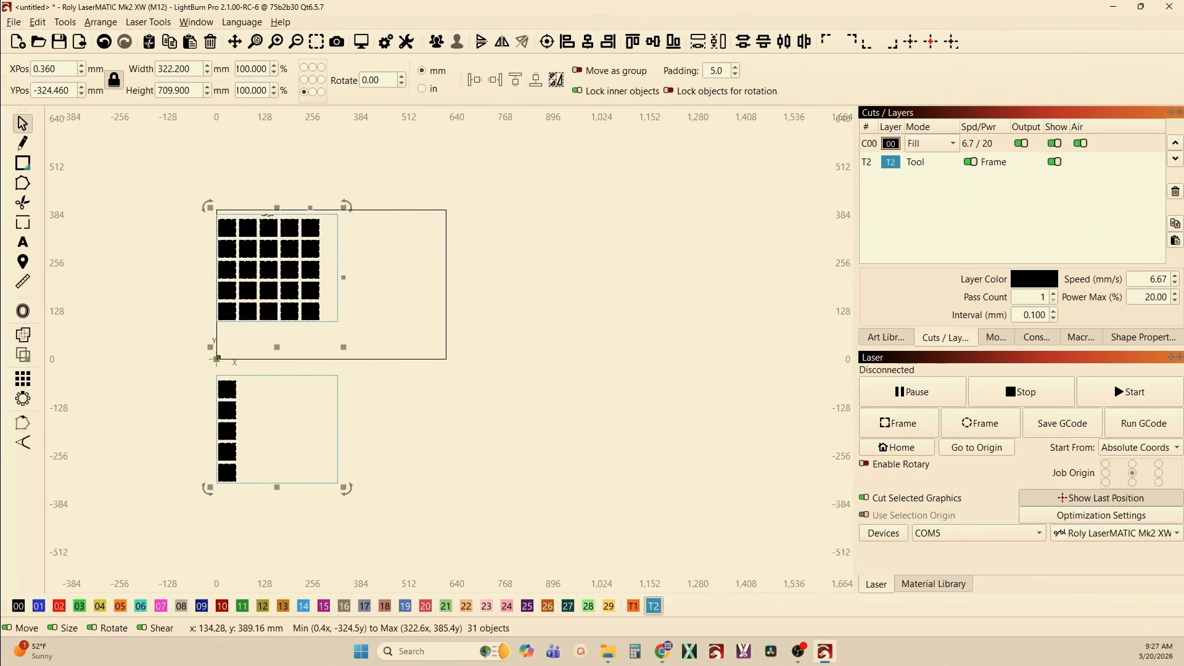
scroll(265, 386, "up", 4)
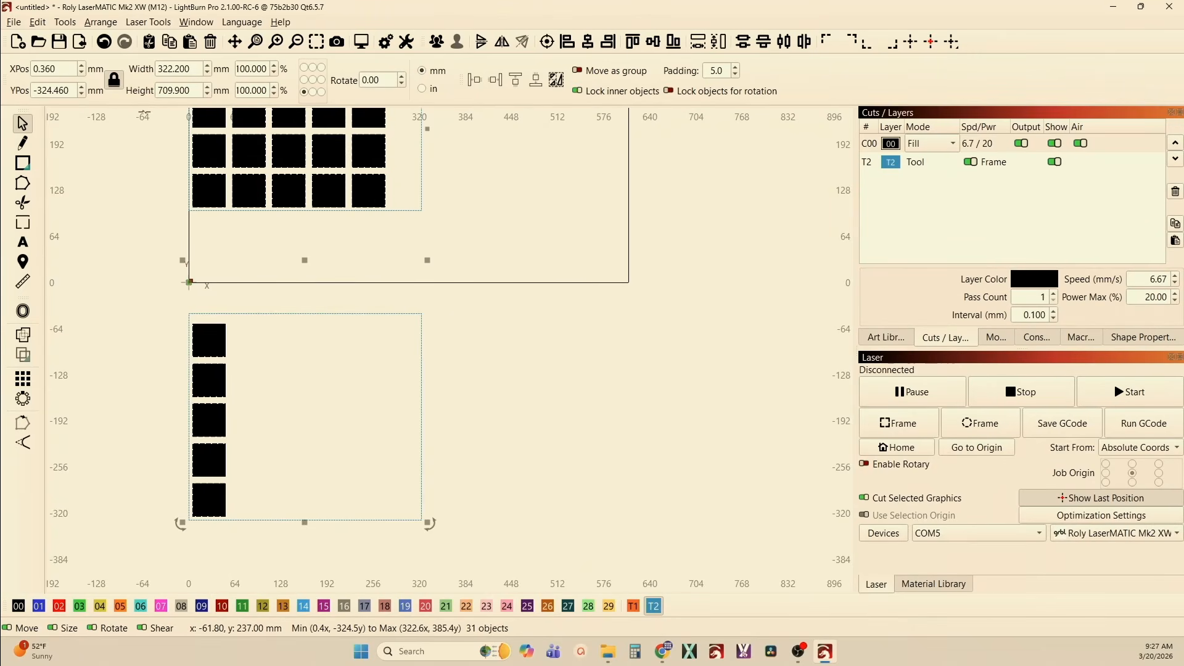
left_click(104, 42)
Step: Set the padding to 3.0, Quick Nest the squares inside the rectangle, and inspect the gaps between them
scroll(345, 453, "down", 2)
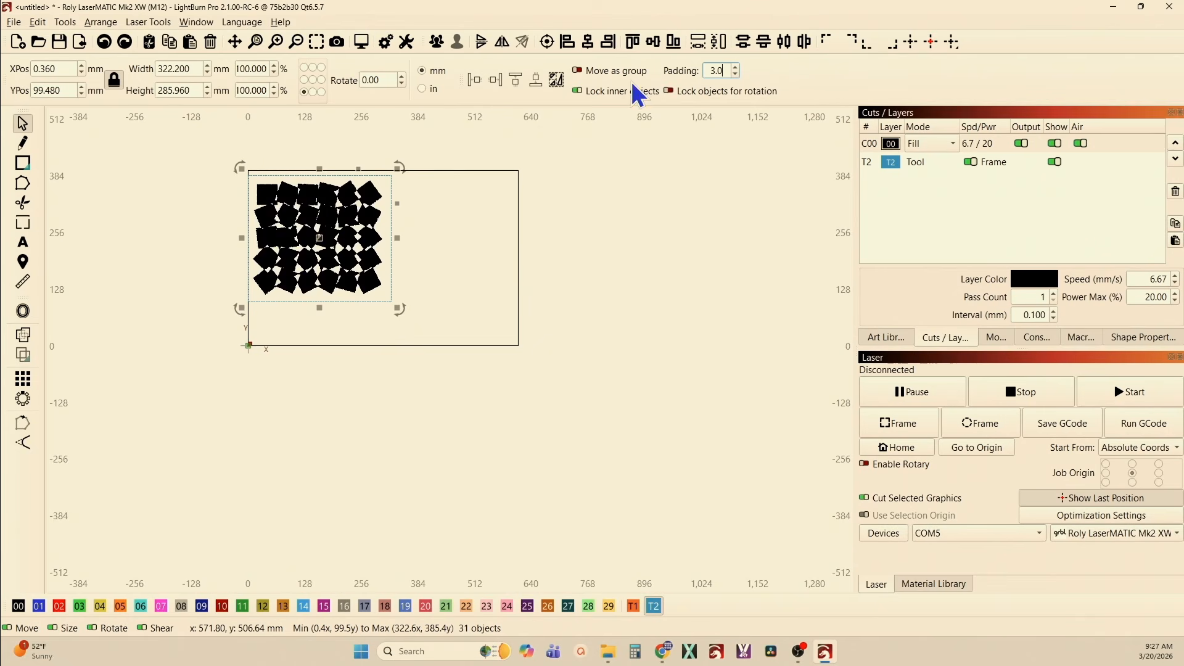
left_click(556, 81)
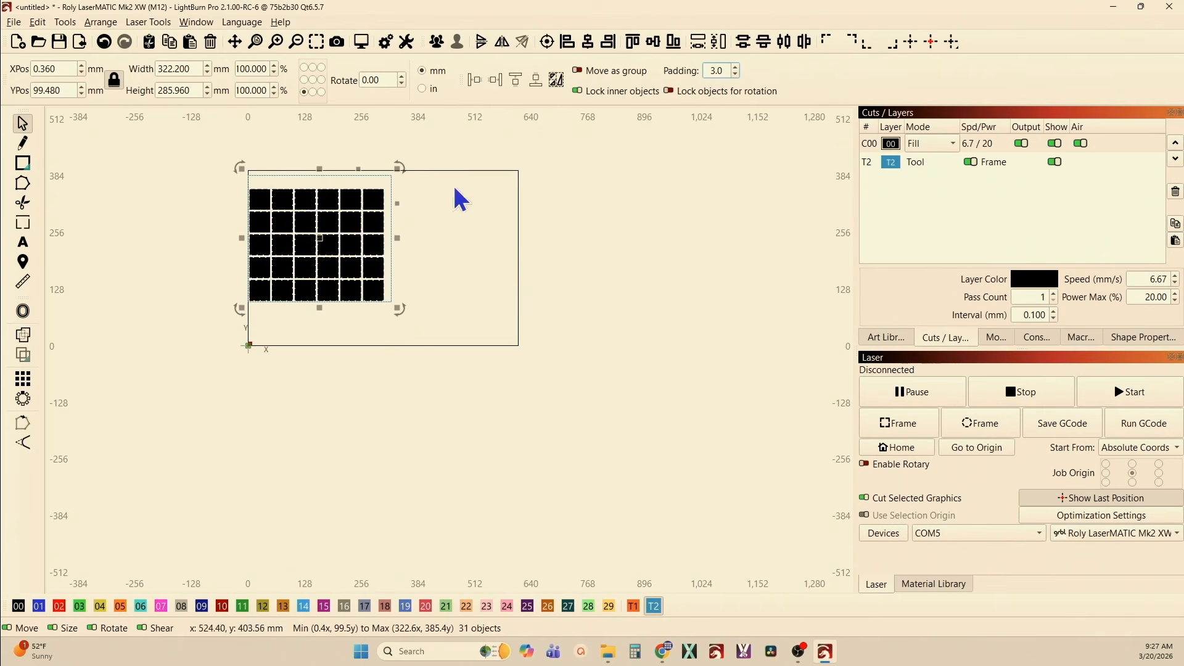
scroll(312, 265, "up", 5)
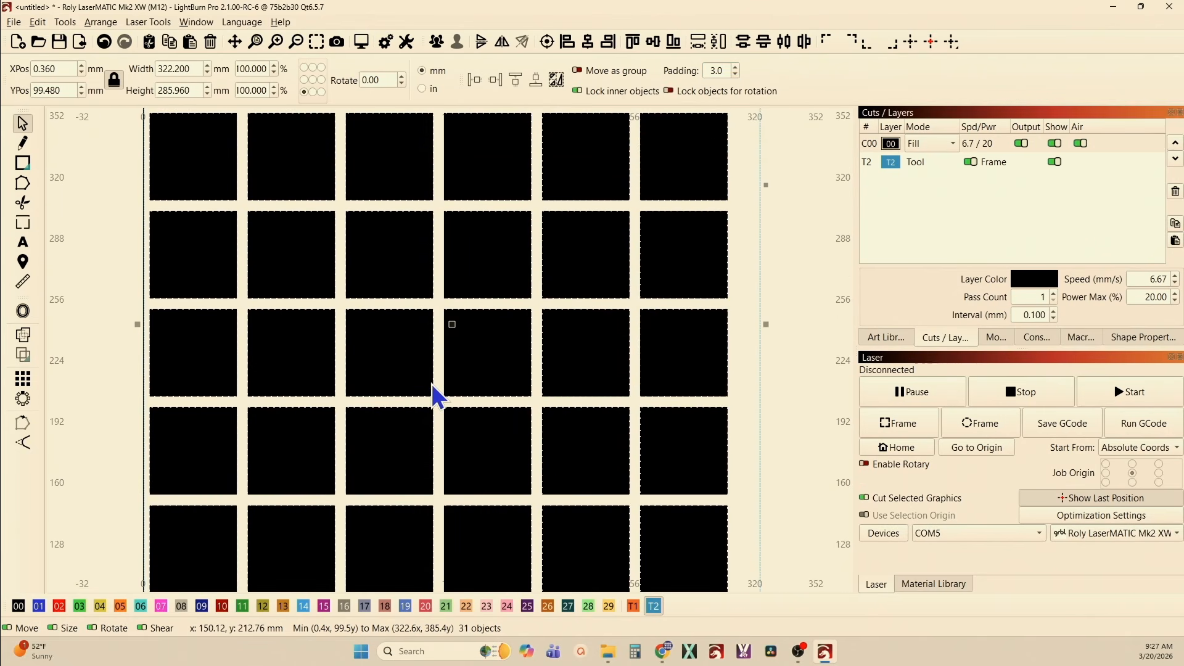
scroll(434, 392, "down", 2)
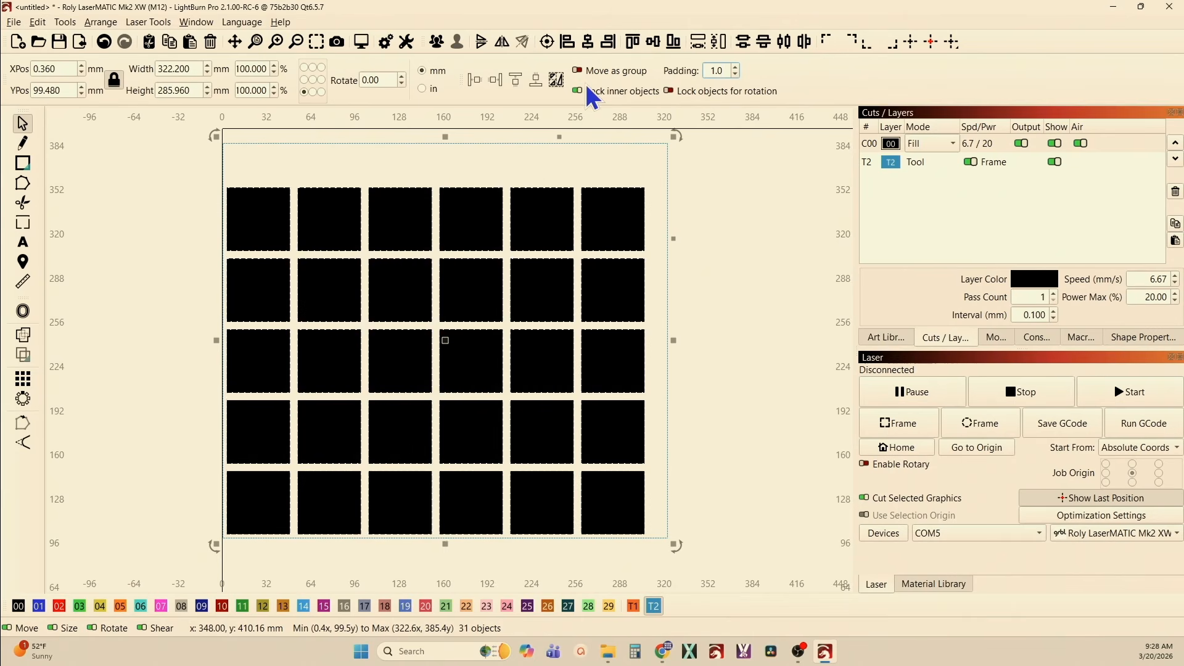
Step: Set the padding to 1.0 and Quick Nest the squares inside the rectangle again
left_click(558, 82)
scroll(401, 346, "down", 3)
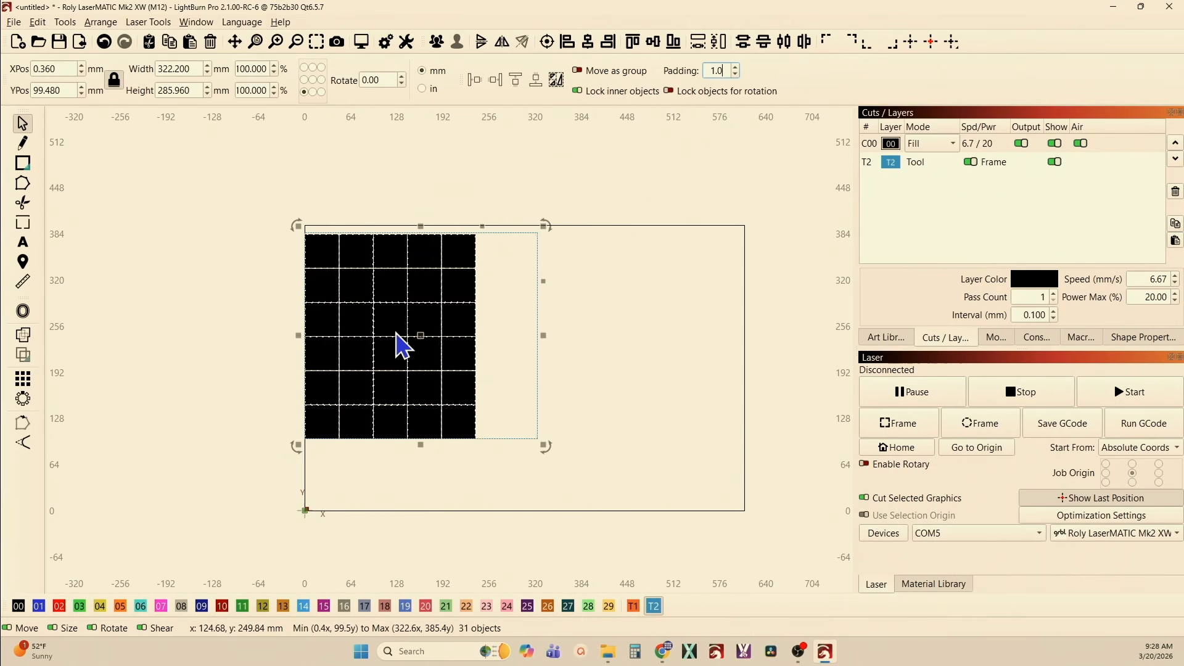
scroll(400, 346, "up", 2)
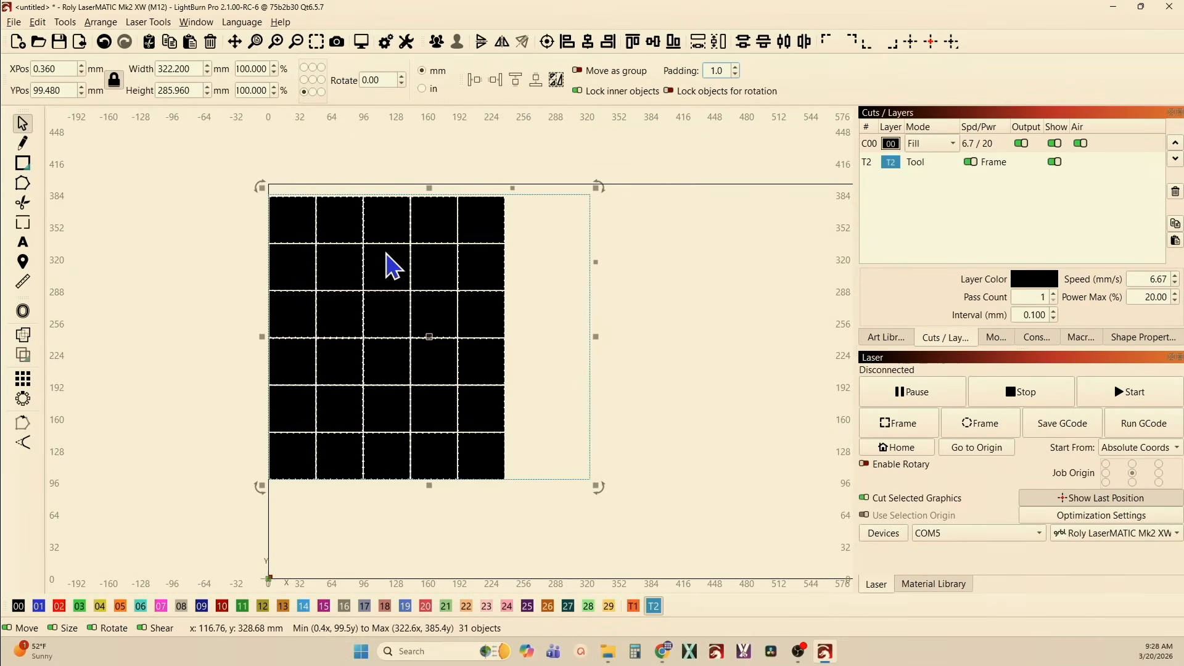
Step: Select every column of squares except the leftmost one and move the selection 65 mm in positive X
left_click(127, 198)
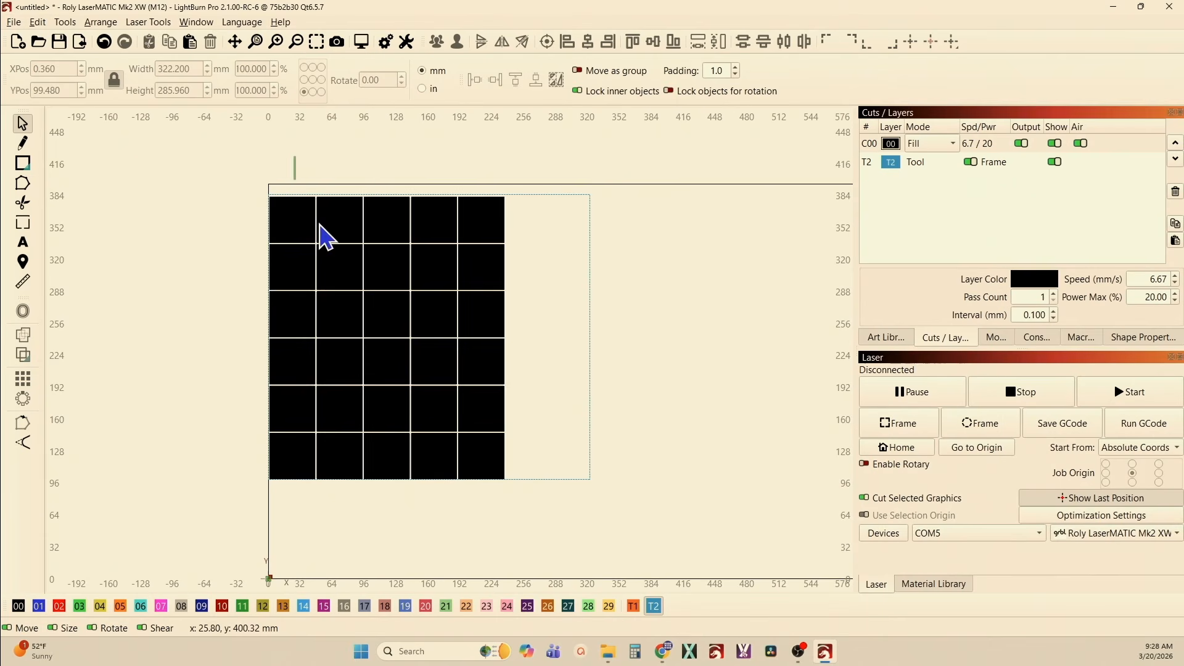
left_click_drag(295, 157, 561, 526)
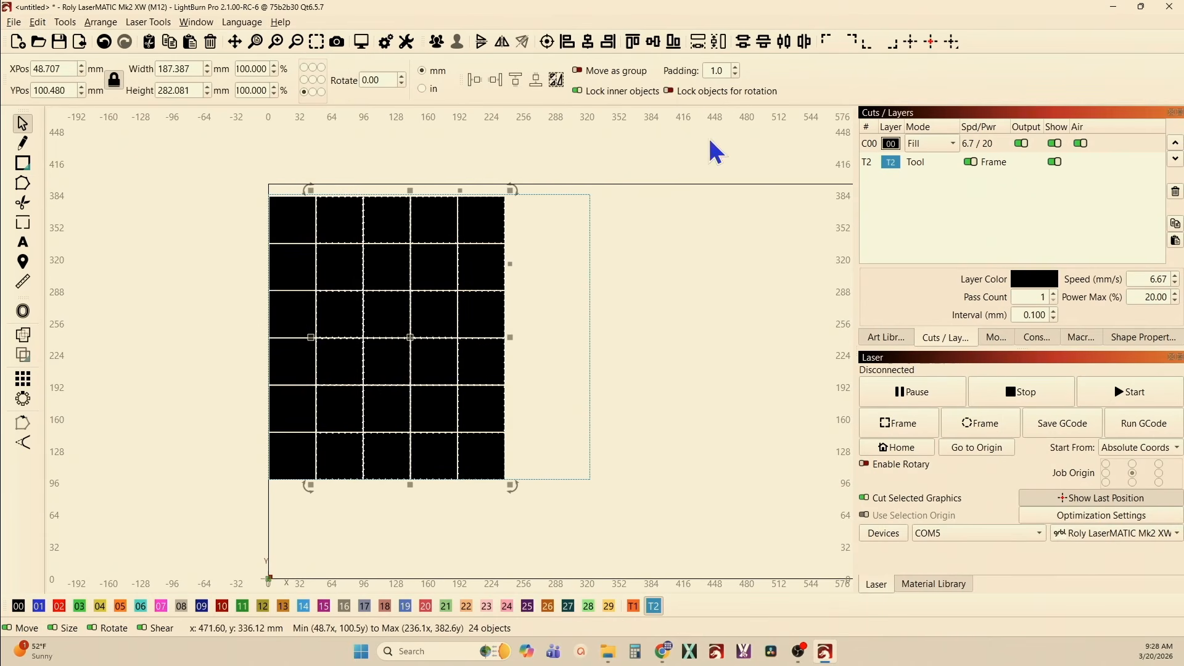
key("Right")
key("Right")
key("Right")
key("Right")
key("Right")
key("Right")
key("Right")
key("Right")
key("Right")
key("Right")
key("Right")
key("Right")
key("Right")
key("Right")
key("Right")
key("Right")
key("Right")
key("Right")
key("Right")
key("Right")
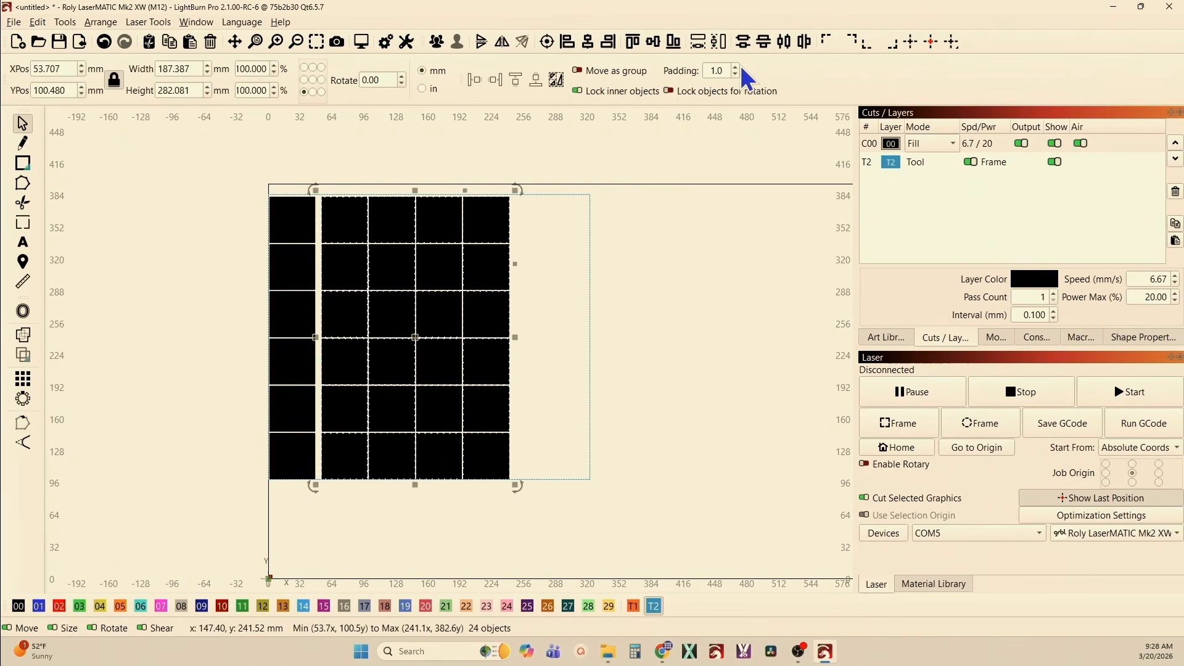
key("Right")
key("Right")
key("Right")
key("Right")
key("Right")
key("Right")
key("Right")
key("Right")
key("Right")
key("Right")
key("Right")
key("Right")
key("Right")
key("Right")
key("Right")
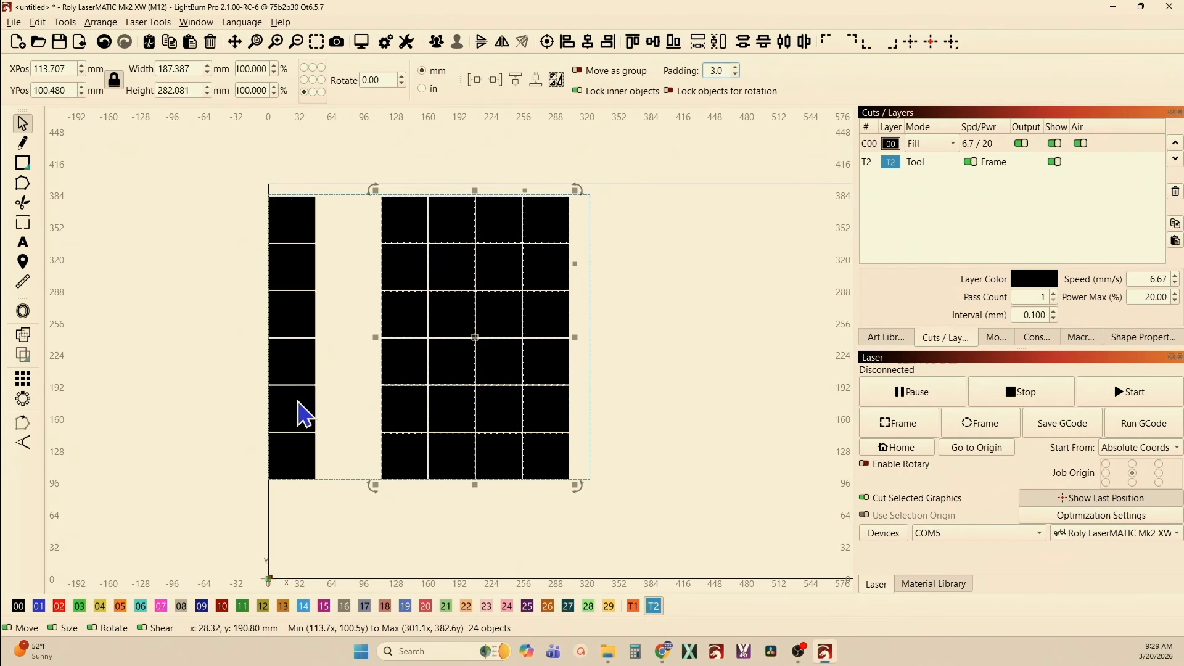
Step: Dock the moved columns leftward against the first column with 3.0 padding, inspect the gap, and undo the docking
left_click(475, 84)
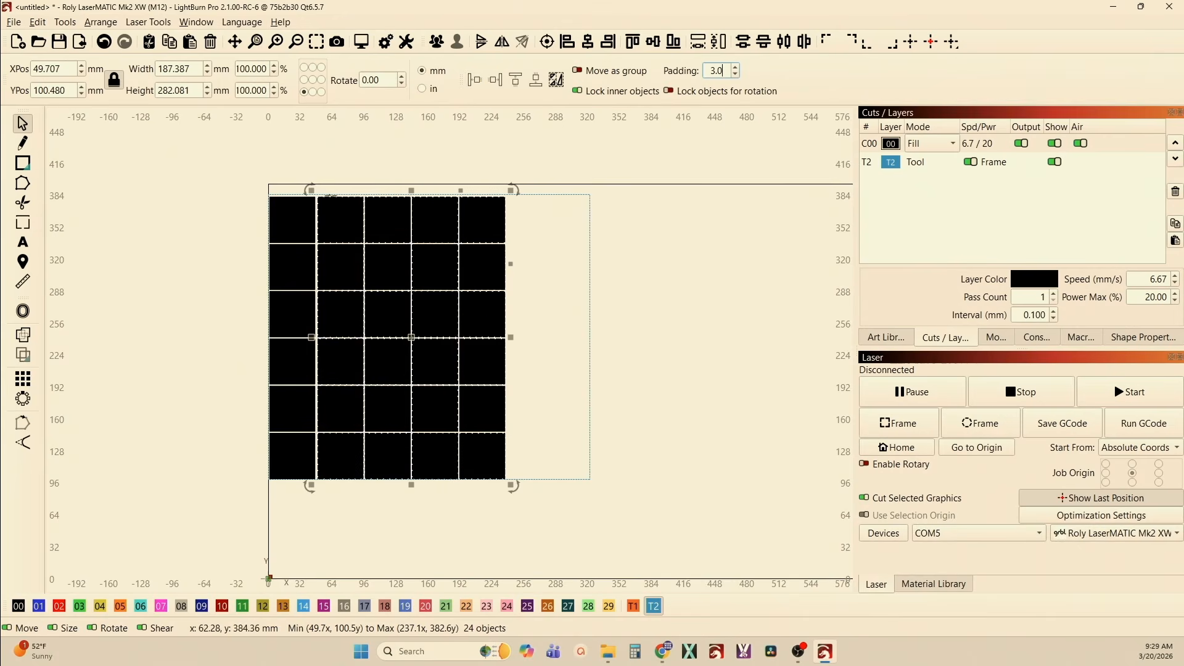
scroll(316, 240, "up", 6)
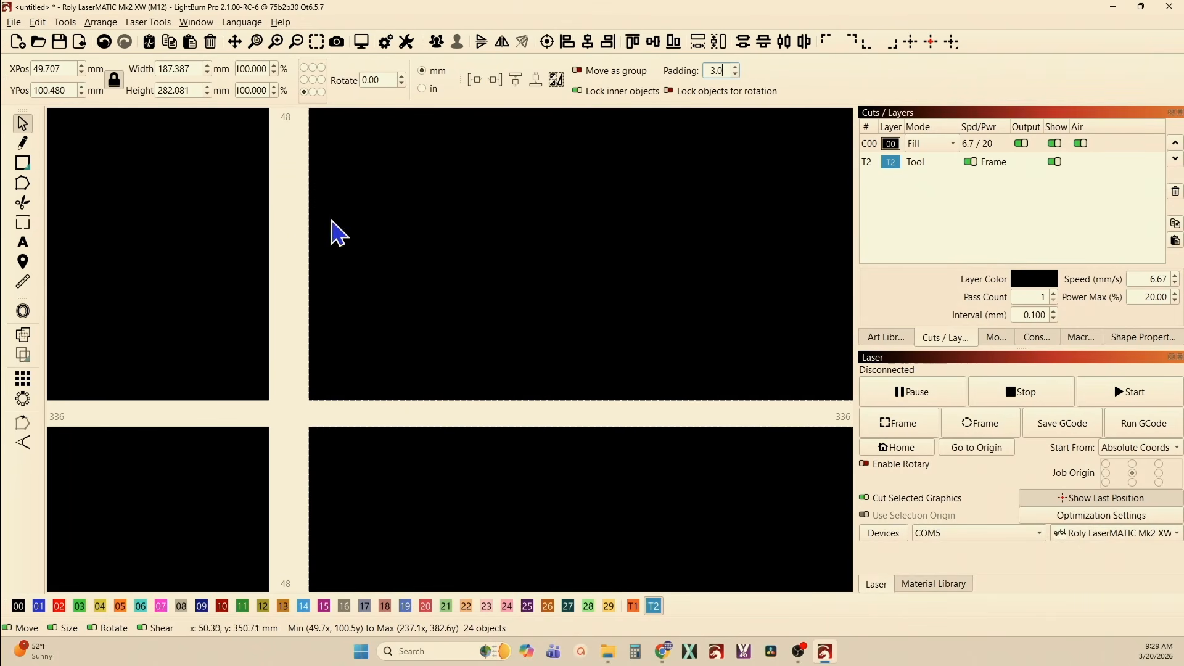
scroll(305, 250, "down", 3)
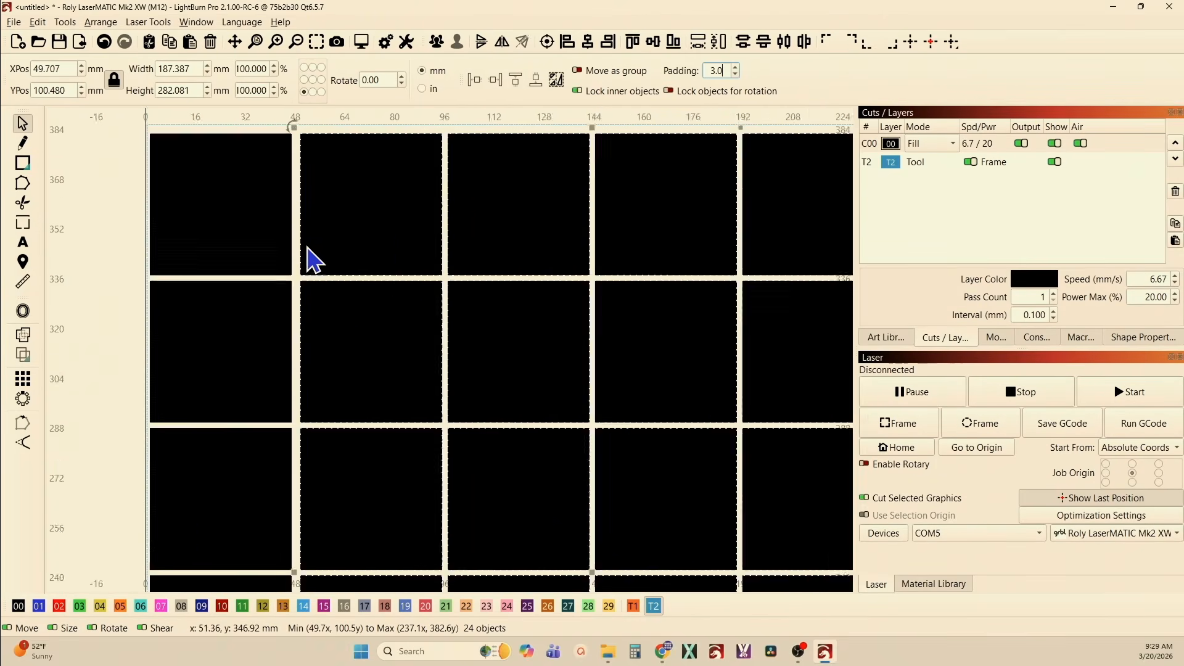
scroll(442, 251, "up", 4)
scroll(338, 252, "down", 5)
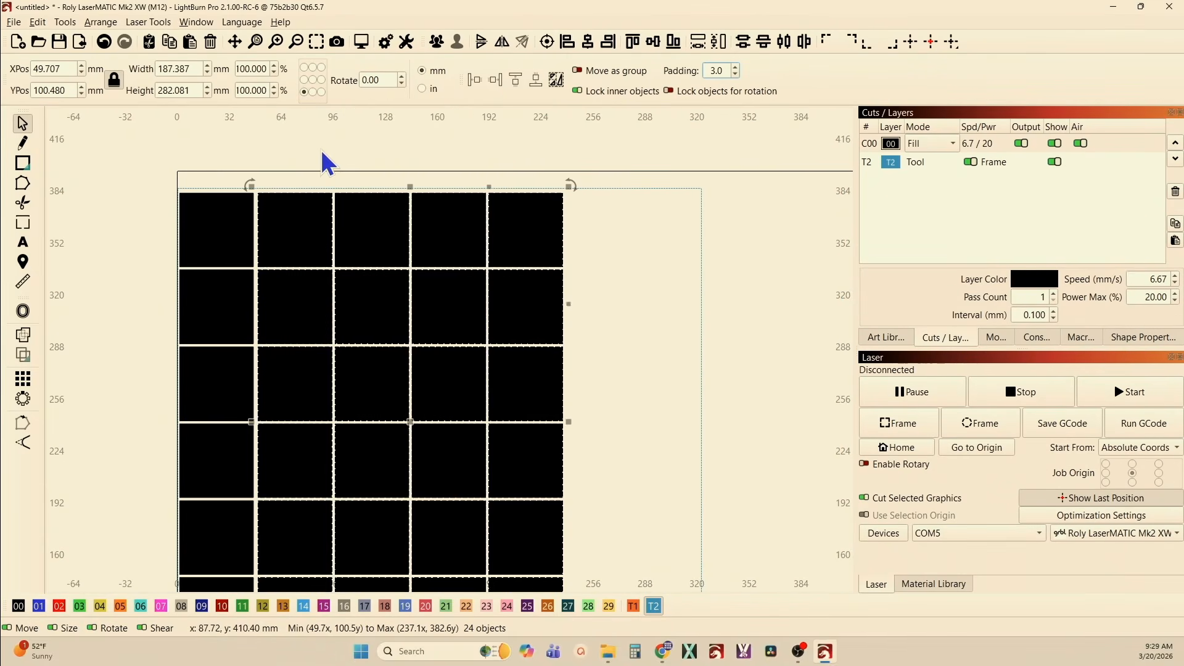
left_click(113, 45)
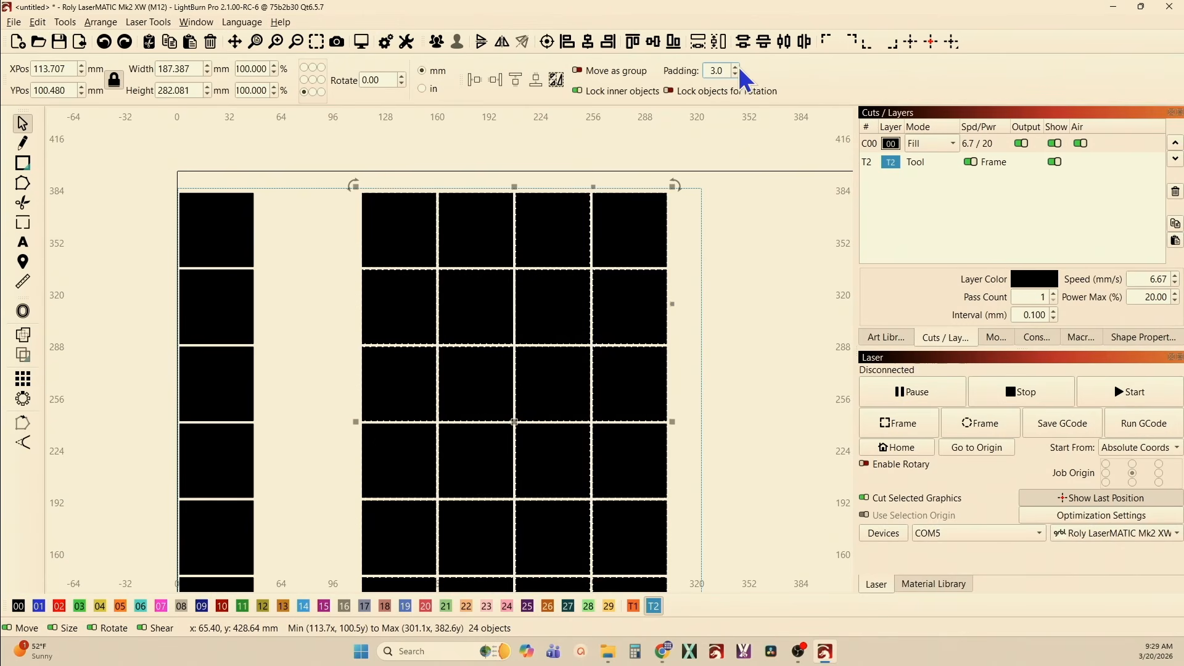
Step: Dock the columns leftward with 5.0 padding, undo back to the nested layout, and clear the selection
left_click(474, 80)
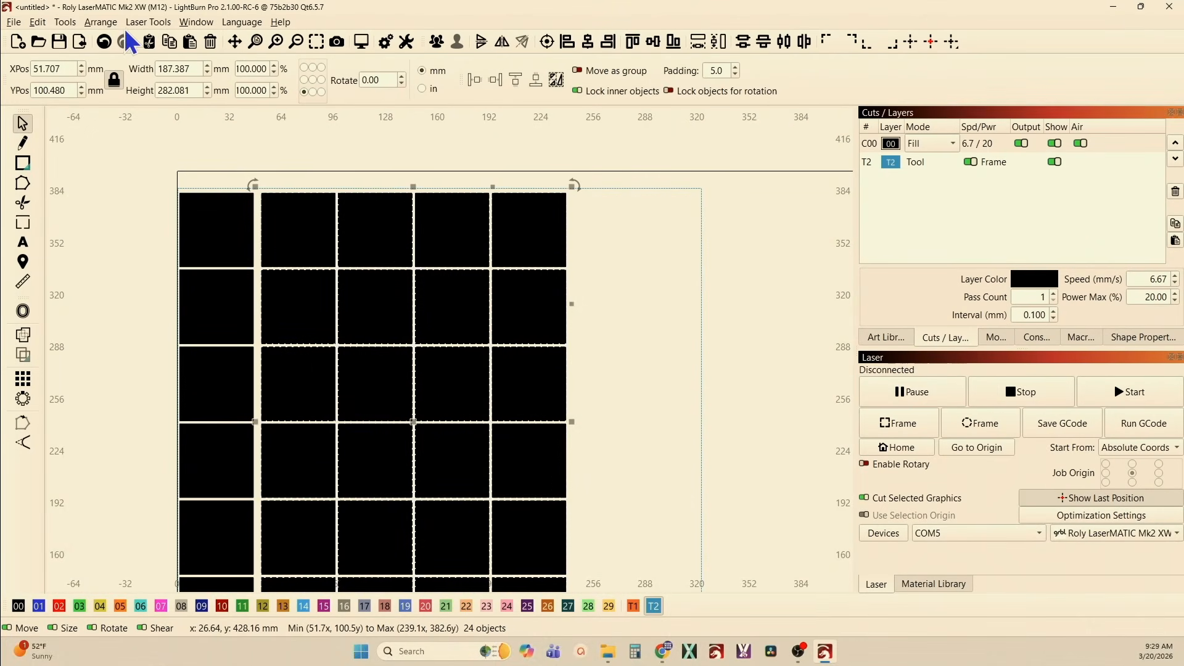
left_click(102, 47)
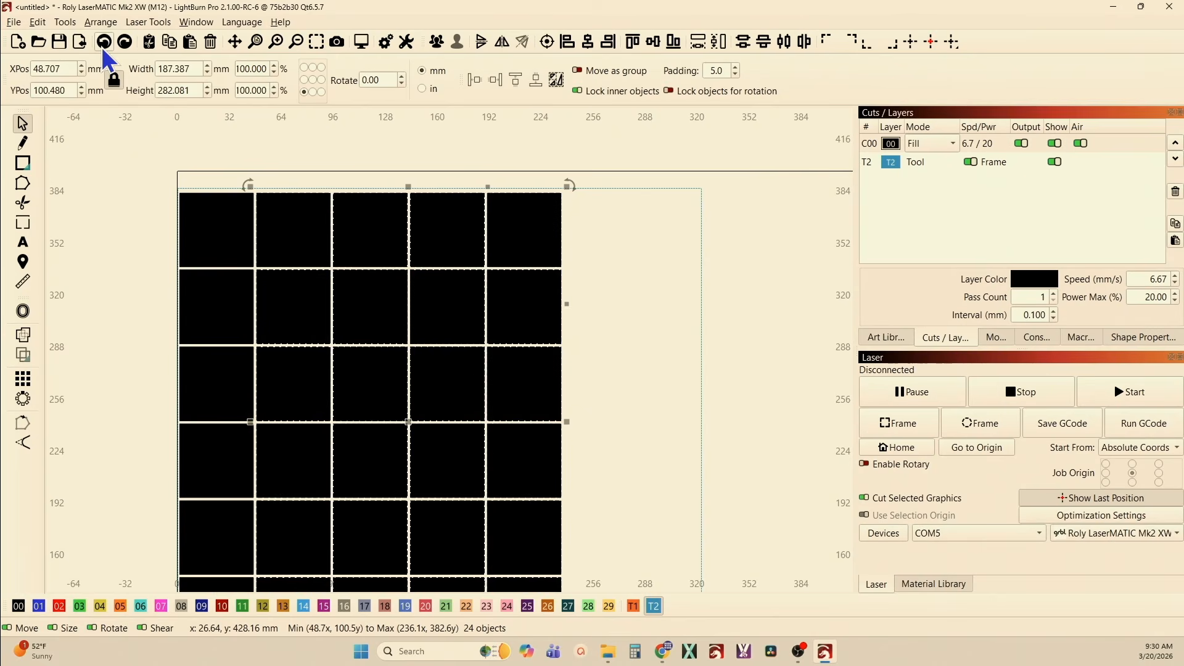
left_click(105, 172)
Step: Select all the squares with the rectangle, Quick Nest them with 3.0 padding, and undo the nesting
scroll(177, 246, "down", 2)
left_click_drag(174, 279, 208, 223)
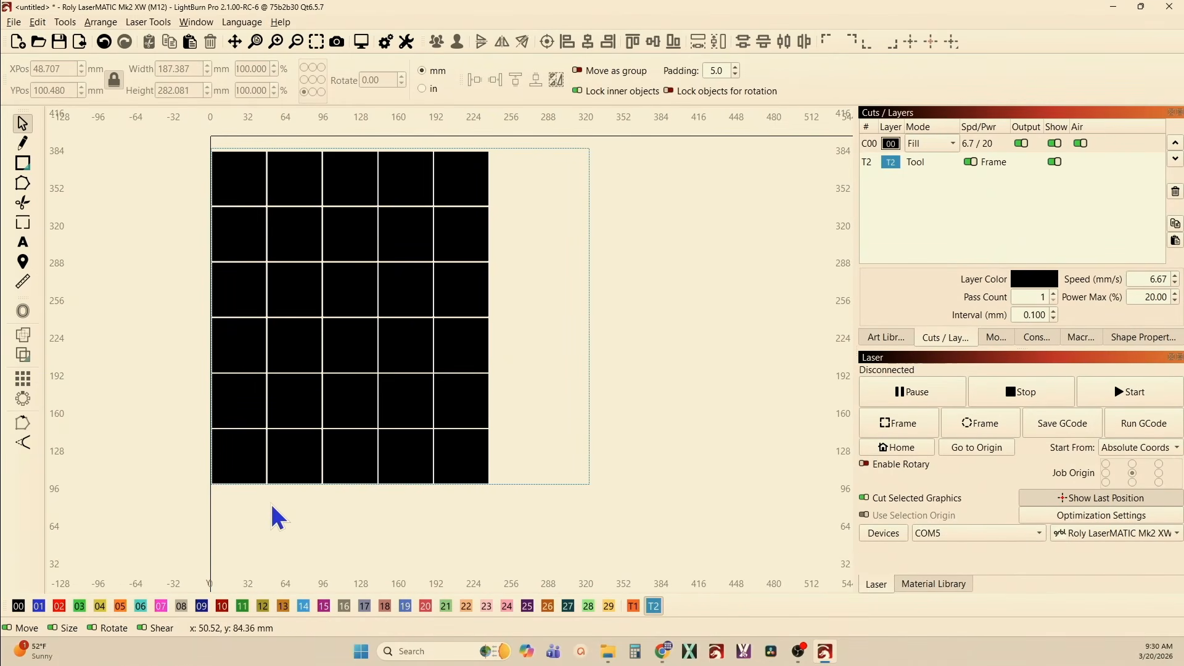
left_click_drag(272, 515, 277, 554)
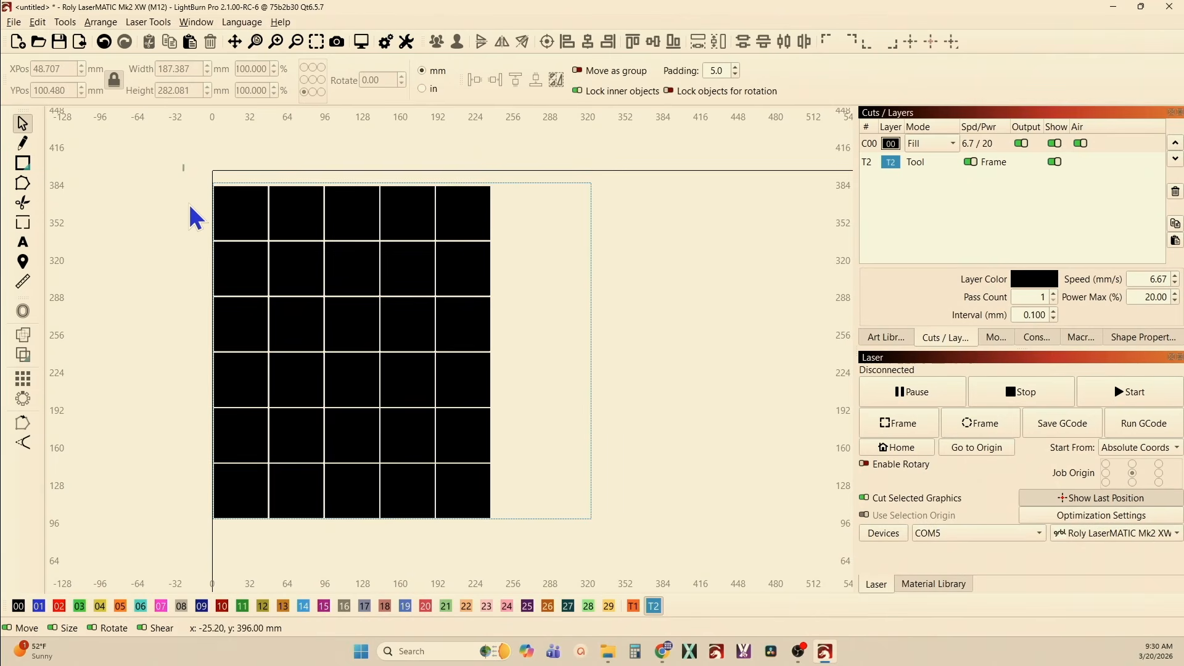
left_click_drag(185, 163, 635, 546)
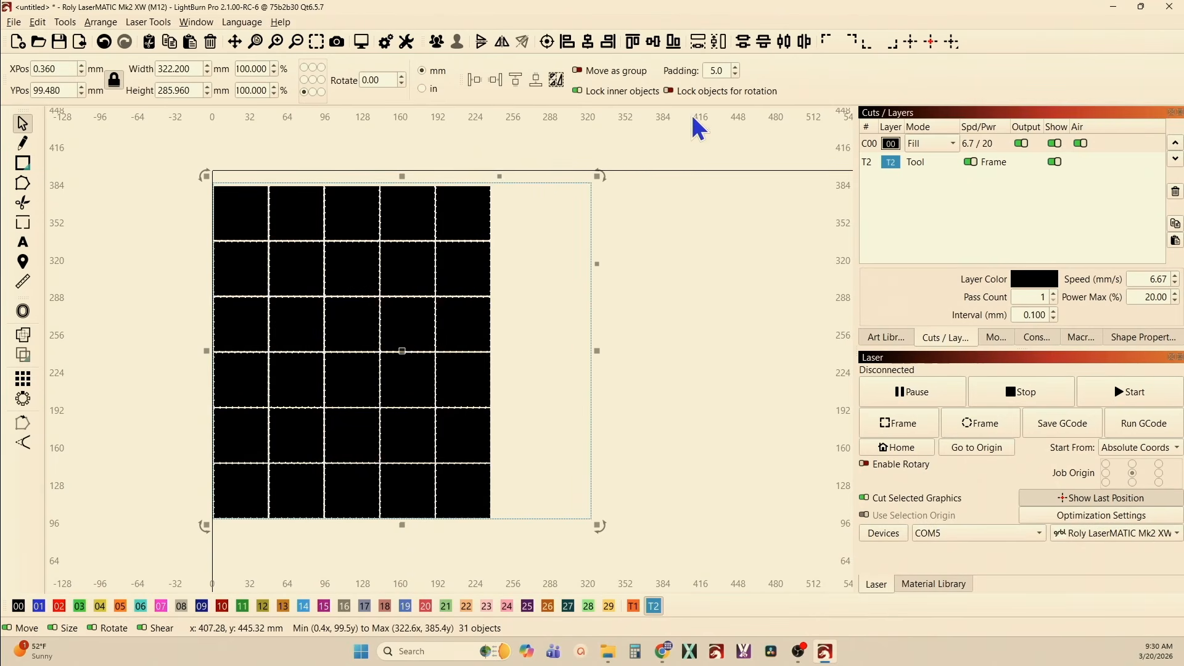
left_click(736, 75)
left_click(736, 76)
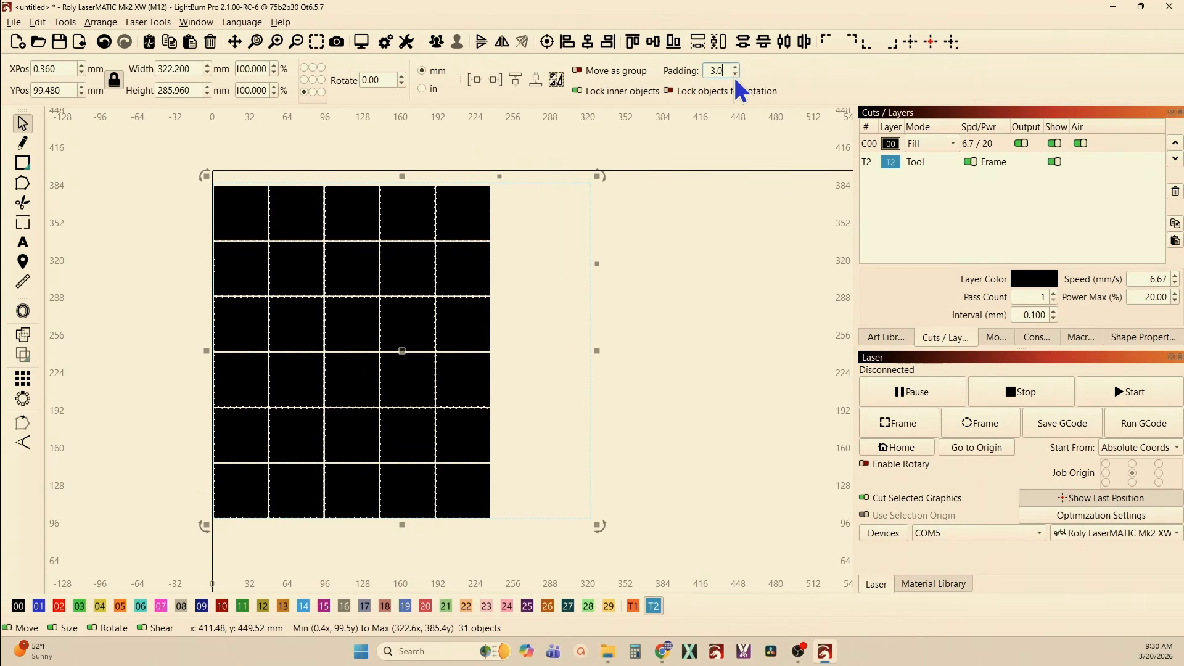
left_click(555, 80)
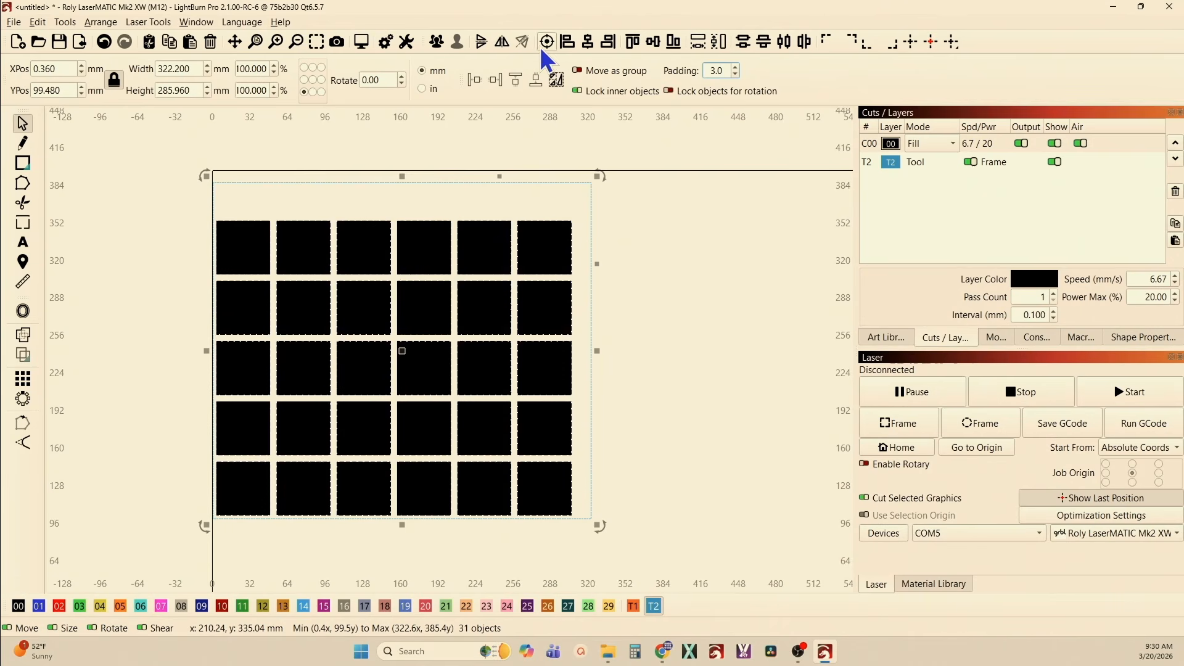
left_click(105, 42)
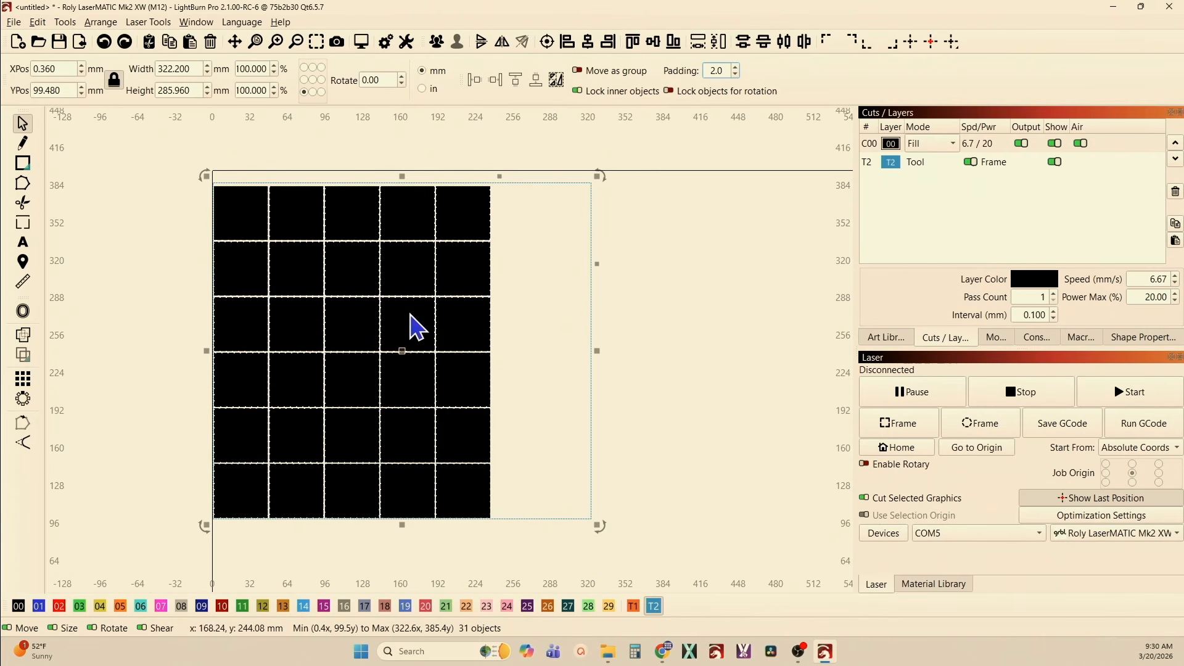
Step: Quick Nest the squares inside the rectangle with 2.0 padding, and repeat the nesting with the padding set to 3.0
left_click(556, 80)
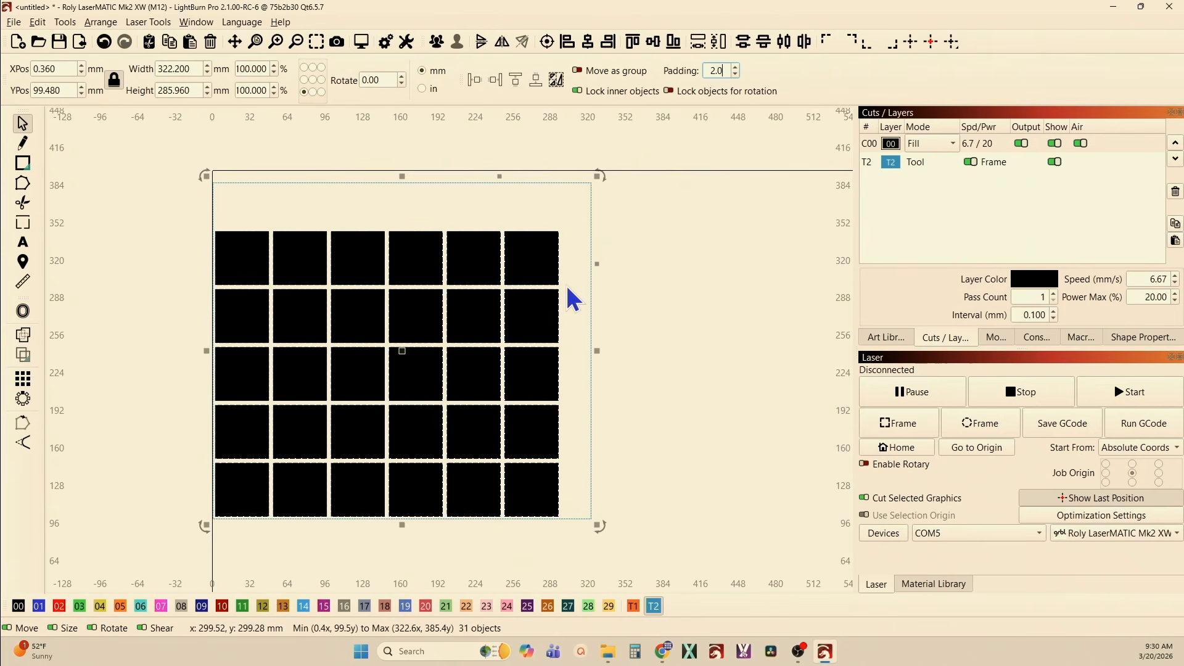
left_click(629, 256)
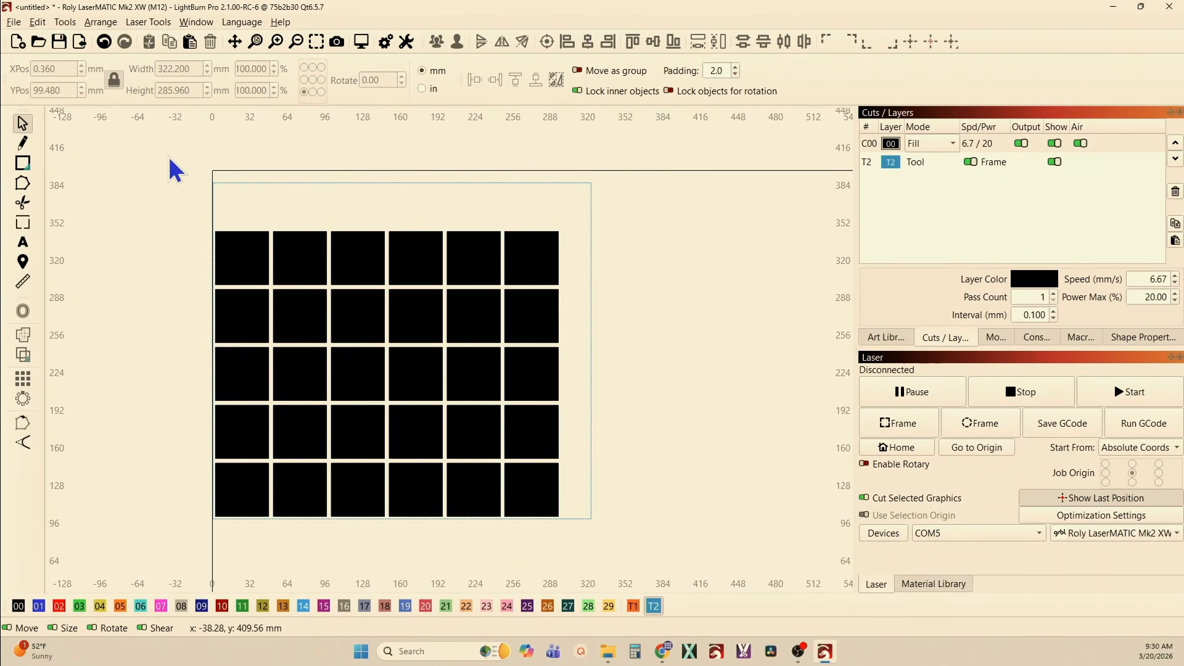
left_click_drag(172, 169, 715, 540)
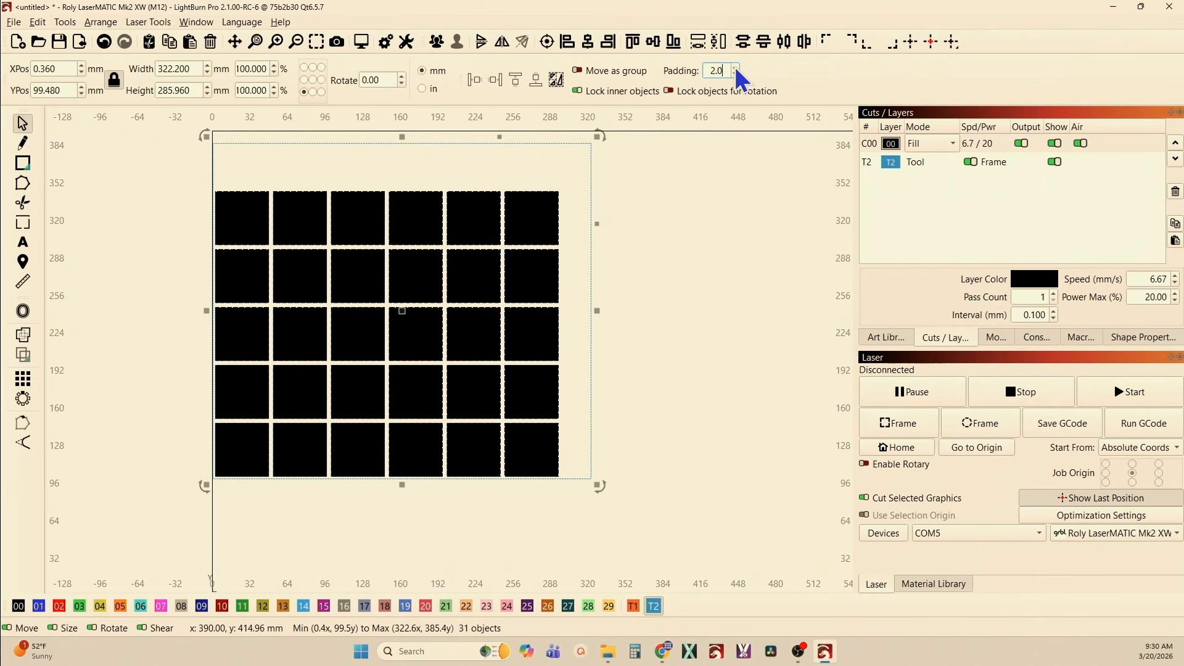
left_click(557, 82)
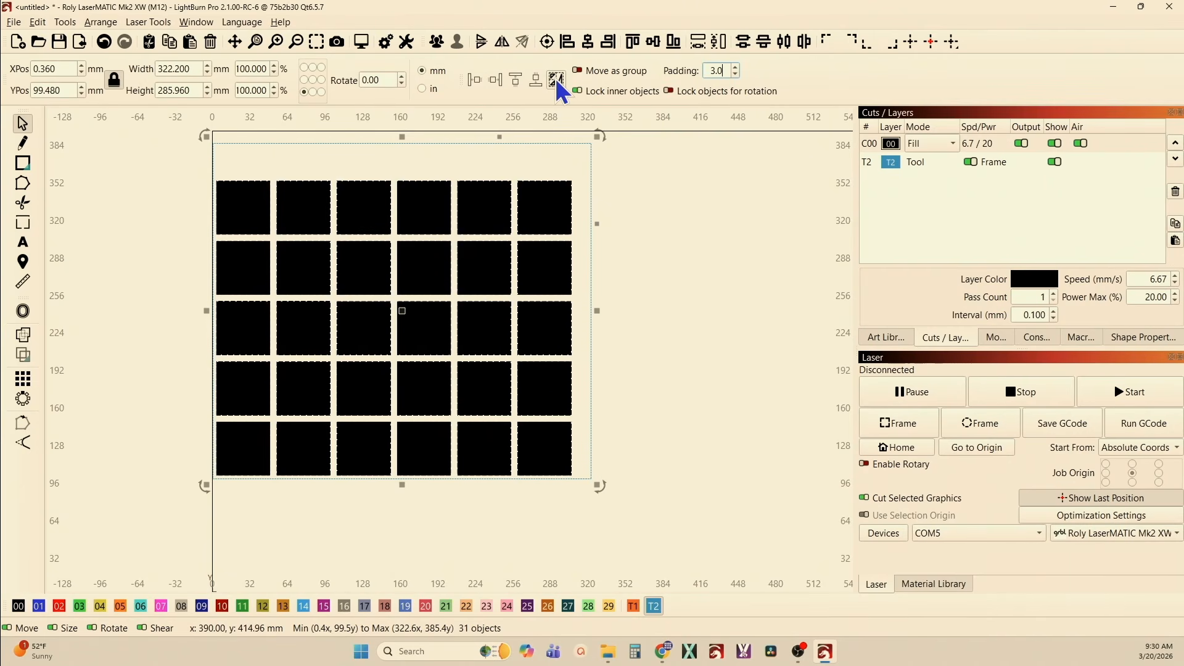
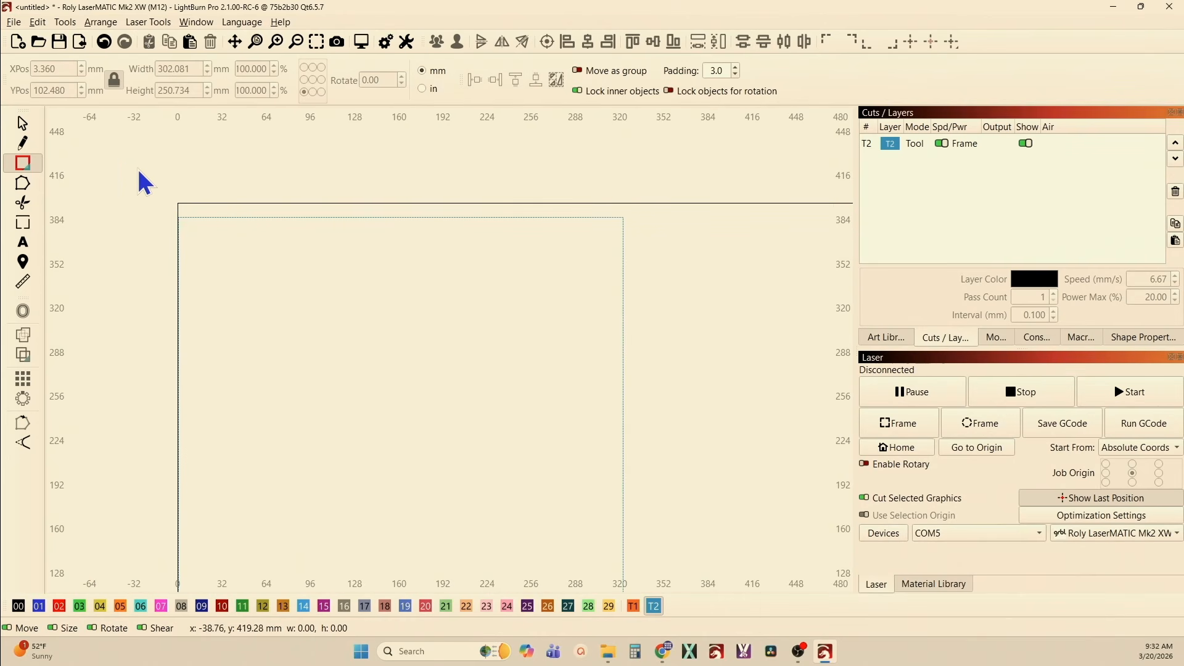
Step: Insert the Blank Face graphic from the Clocks collection of the Art Library into the project
left_click(24, 126)
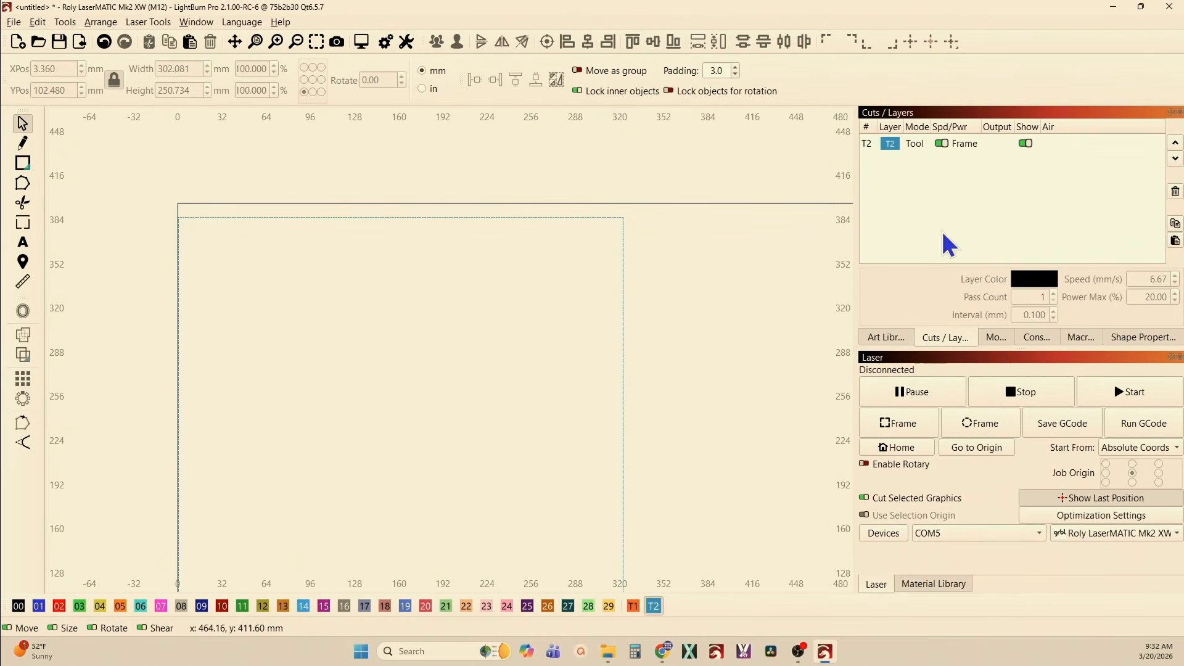
left_click(887, 338)
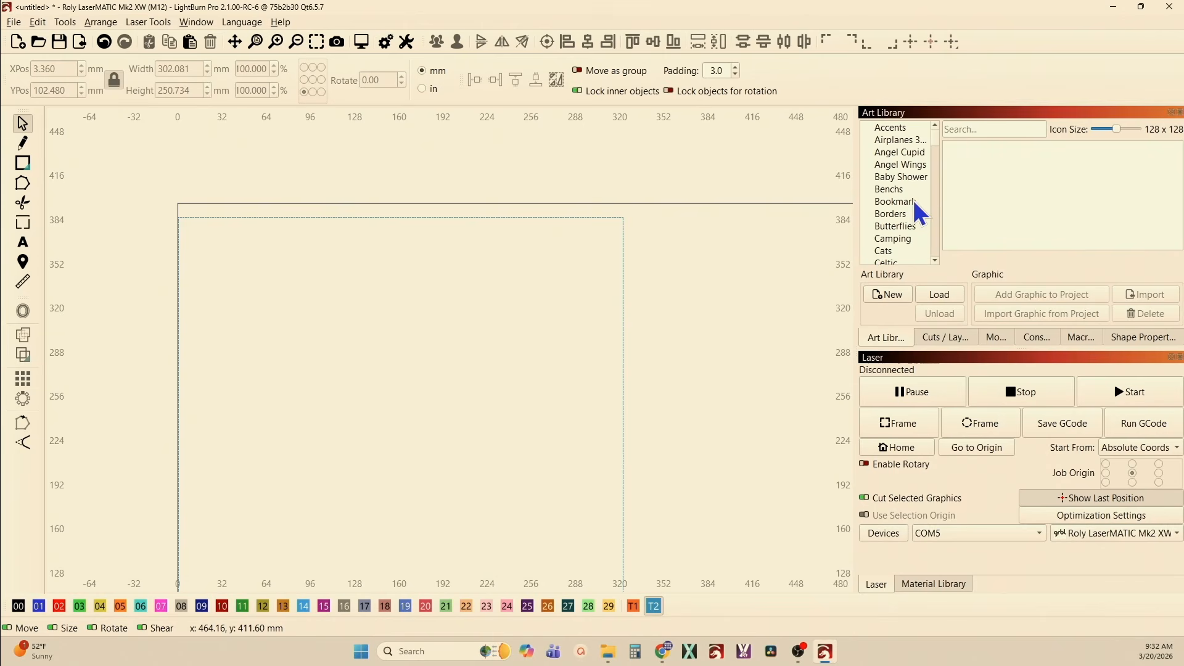
scroll(901, 208, "down", 2)
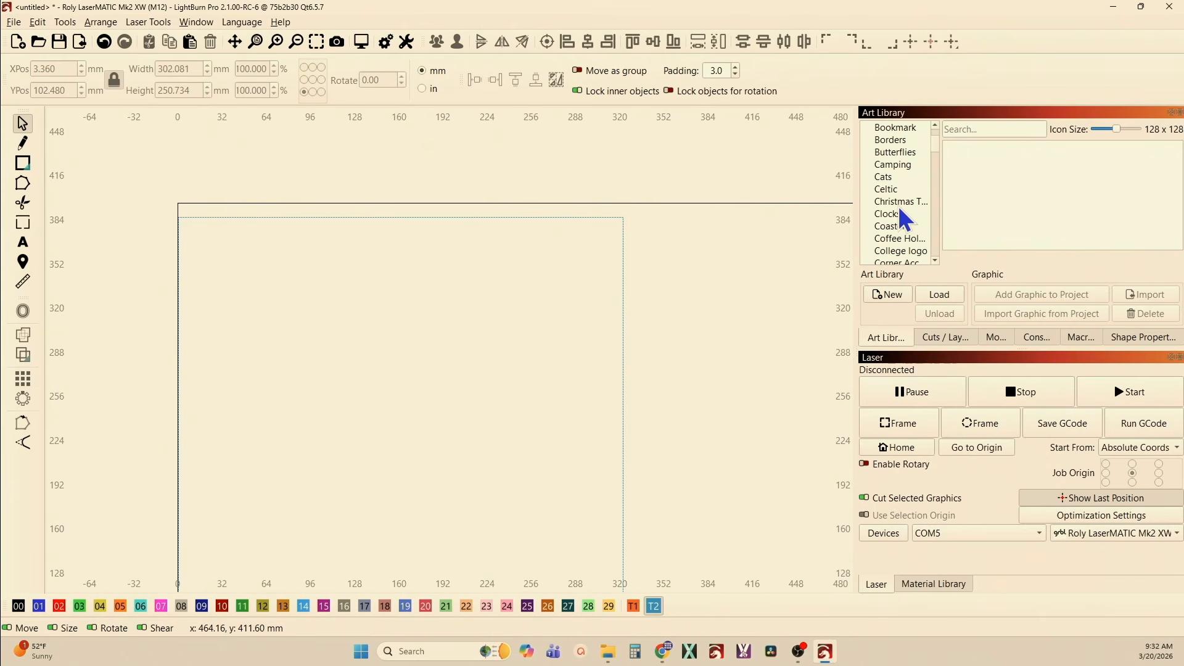
scroll(904, 216, "down", 1)
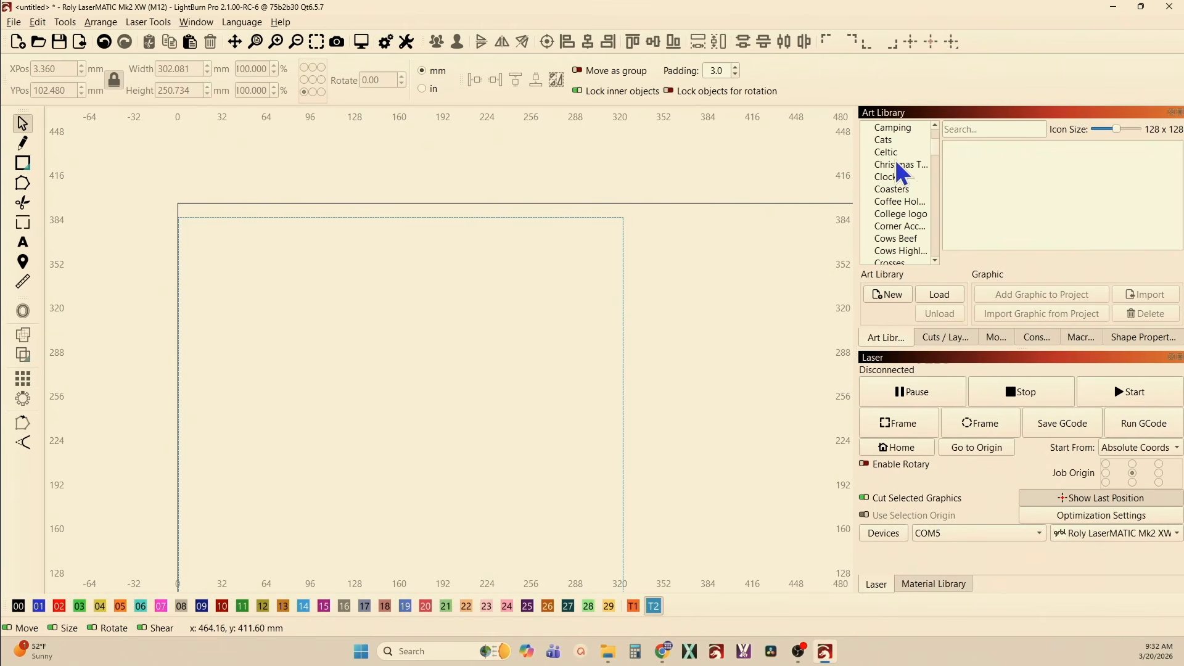
left_click(899, 178)
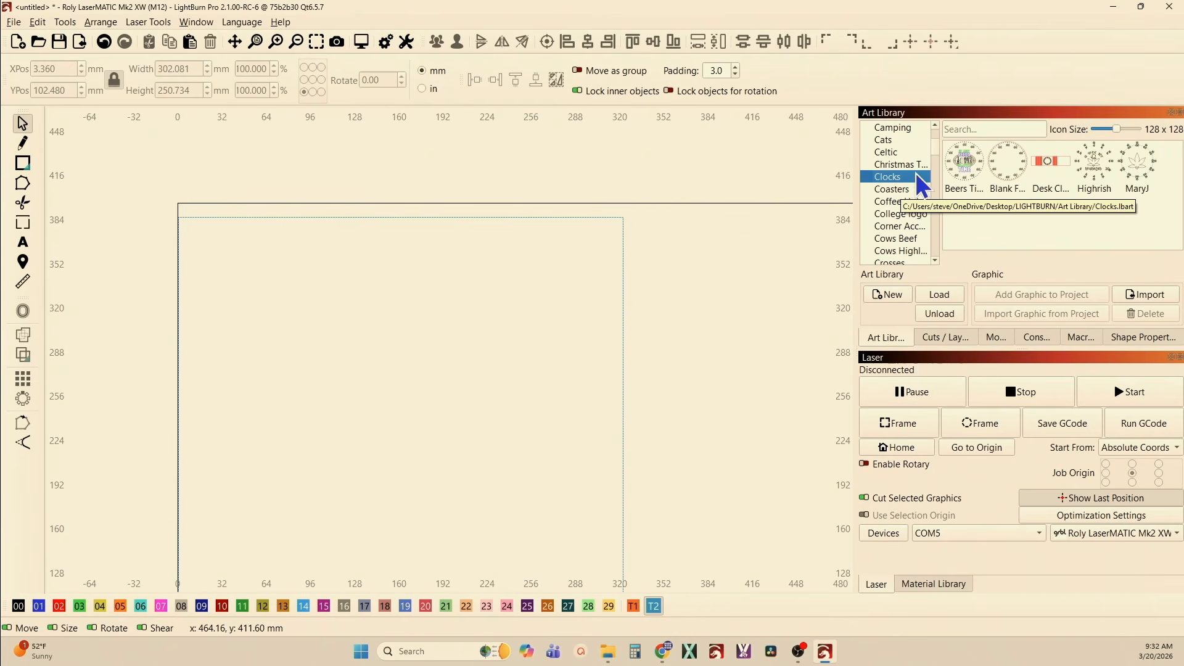
double_click(1005, 173)
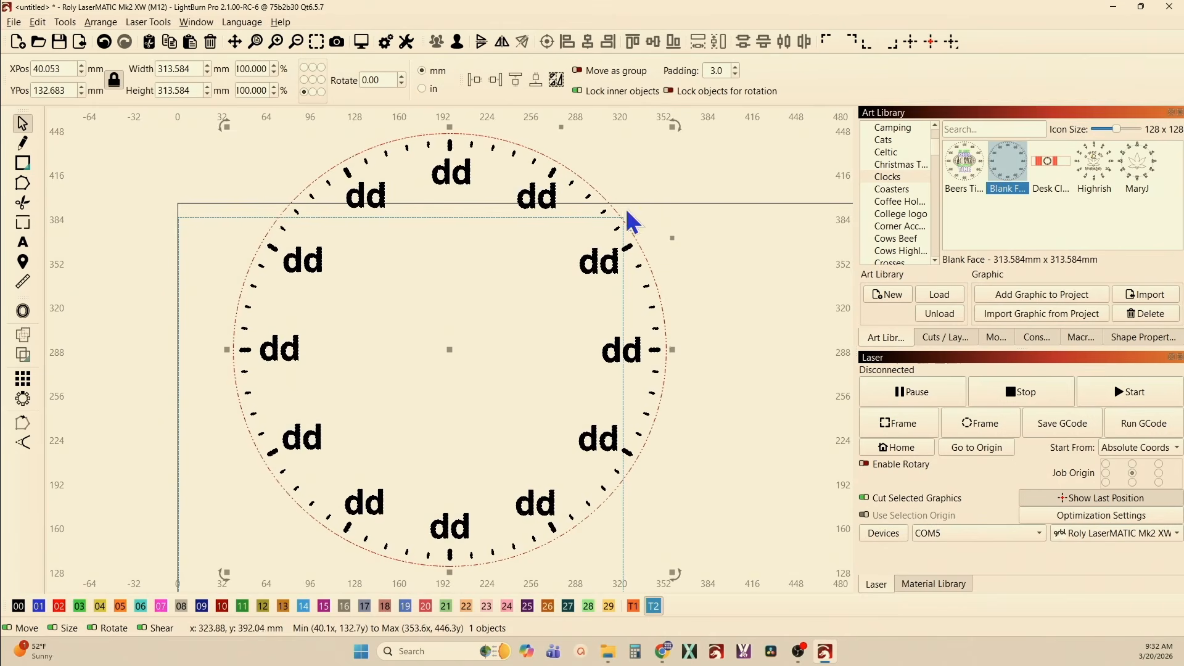
Step: Scale the clock face down to about 91 mm and place it in the tool-layer rectangle's upper-left corner
scroll(374, 332, "down", 3)
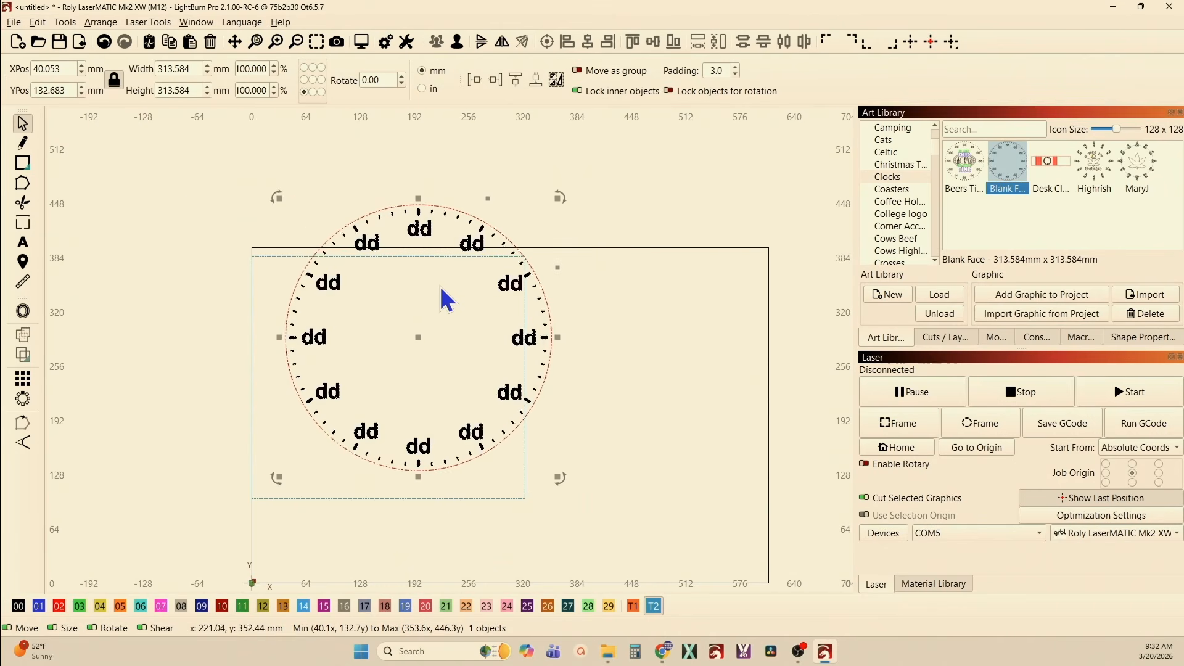
left_click_drag(559, 200, 441, 286)
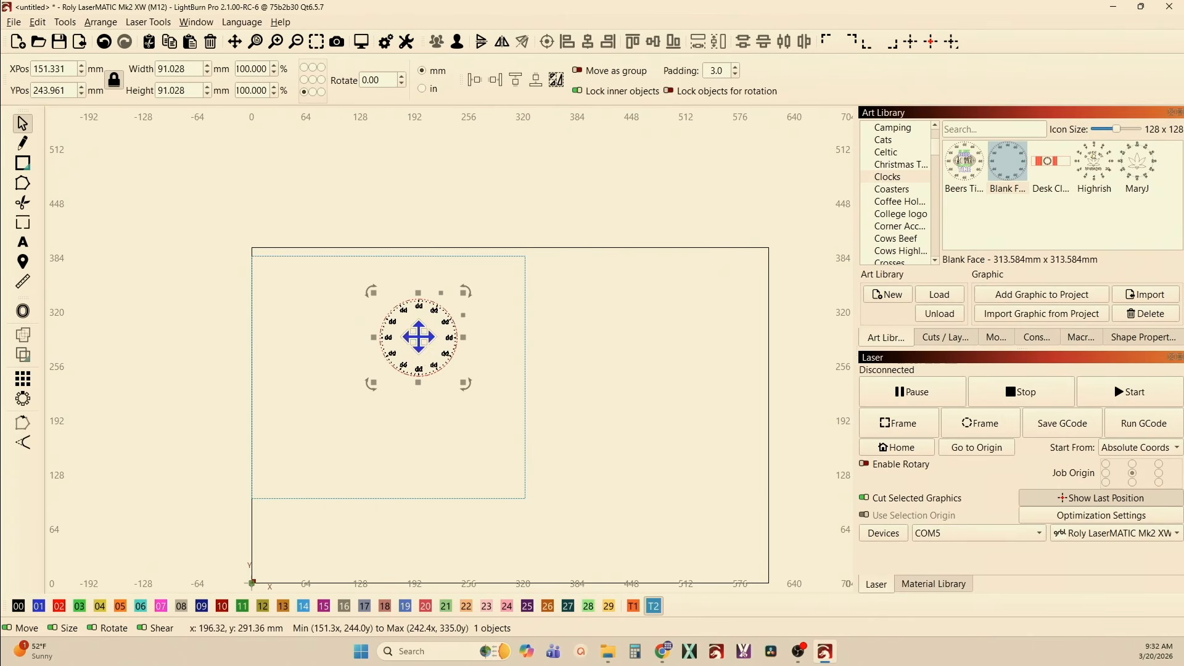
left_click_drag(417, 337, 308, 319)
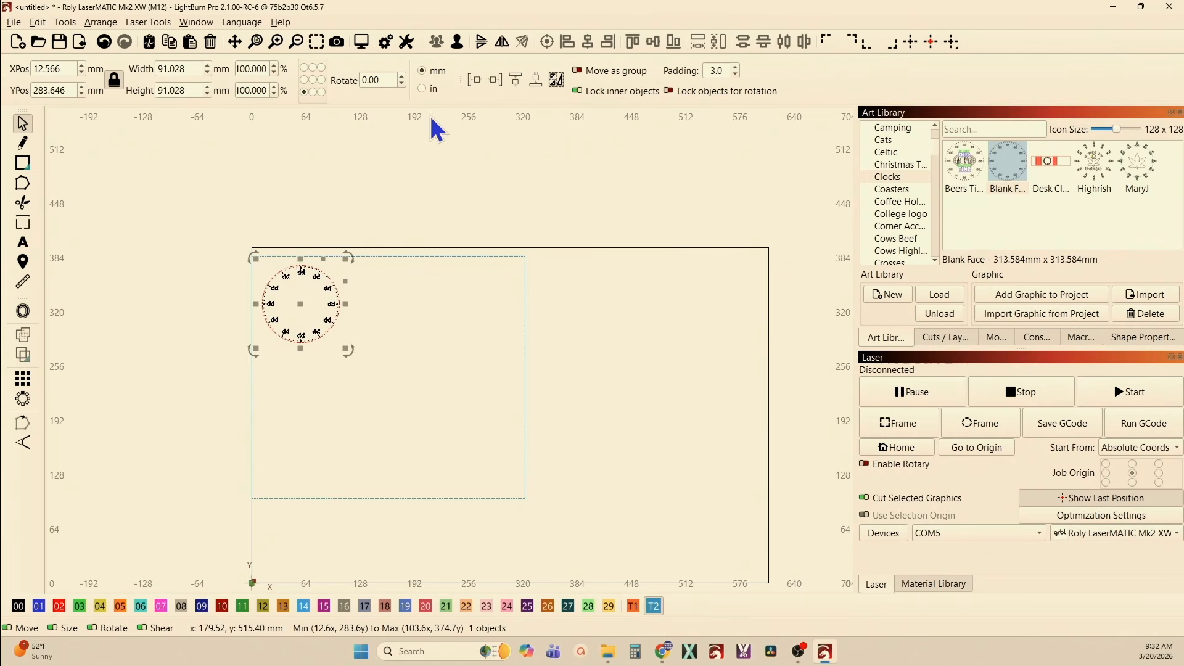
Step: Ungroup the clock face and select all of its separate parts
left_click(458, 48)
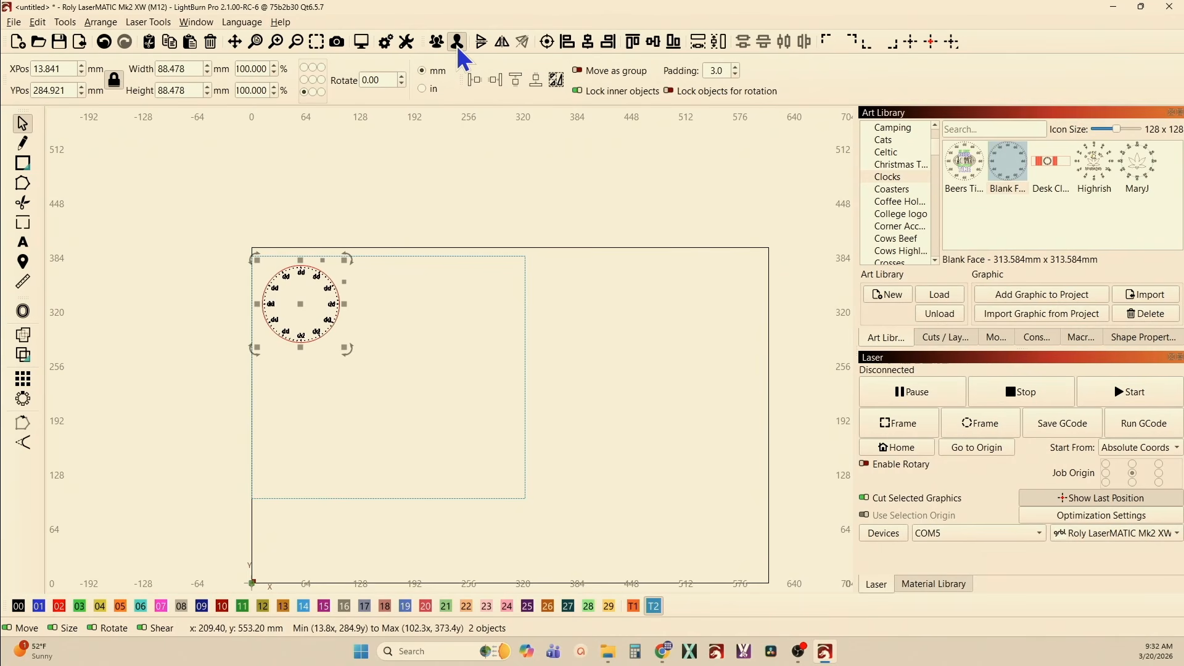
left_click(306, 214)
left_click_drag(183, 230, 421, 399)
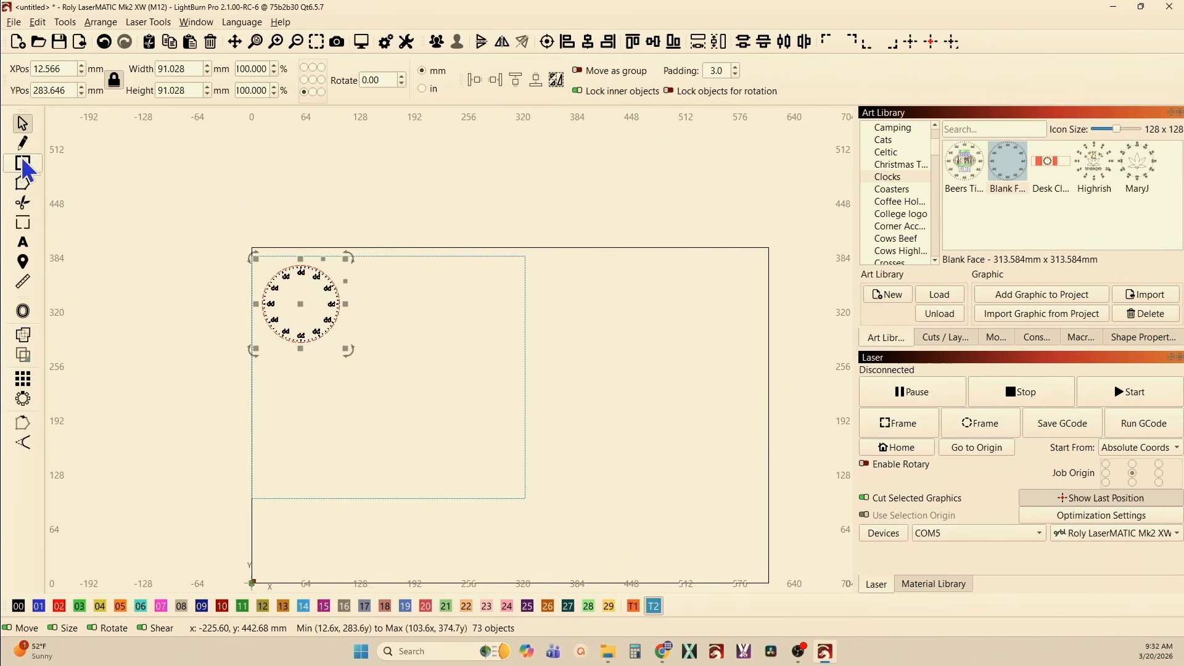
Step: Create a grid array of the clock face with 3 columns, 3 rows and 13 mm horizontal spacing
left_click(24, 381)
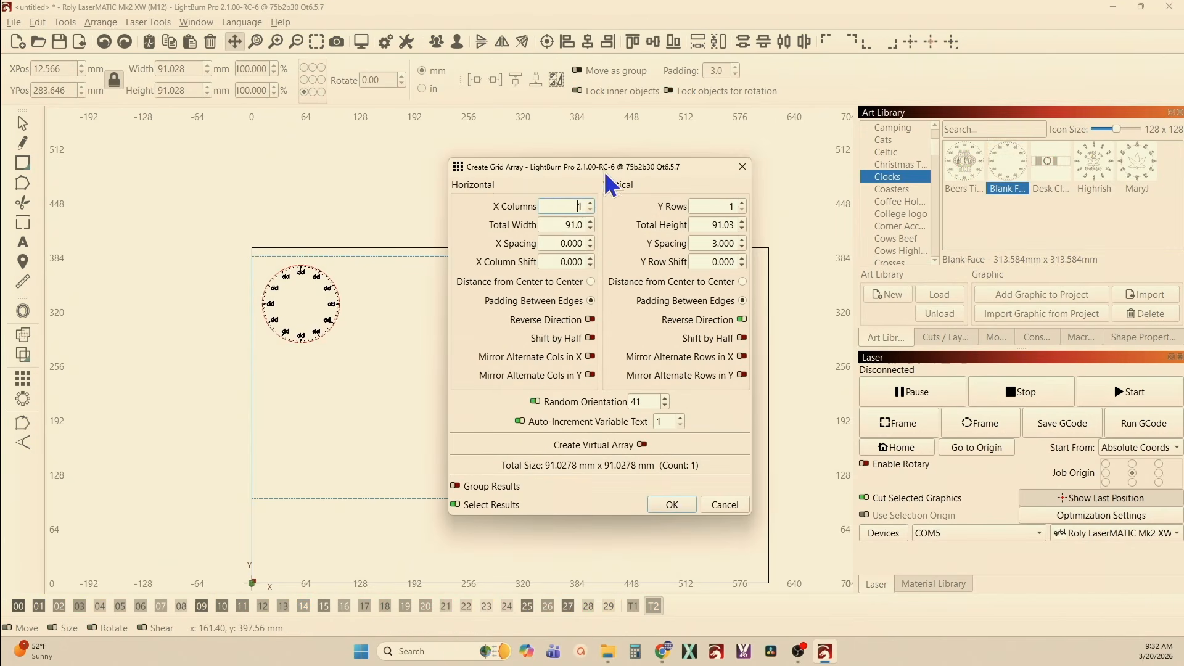
left_click_drag(607, 177, 854, 165)
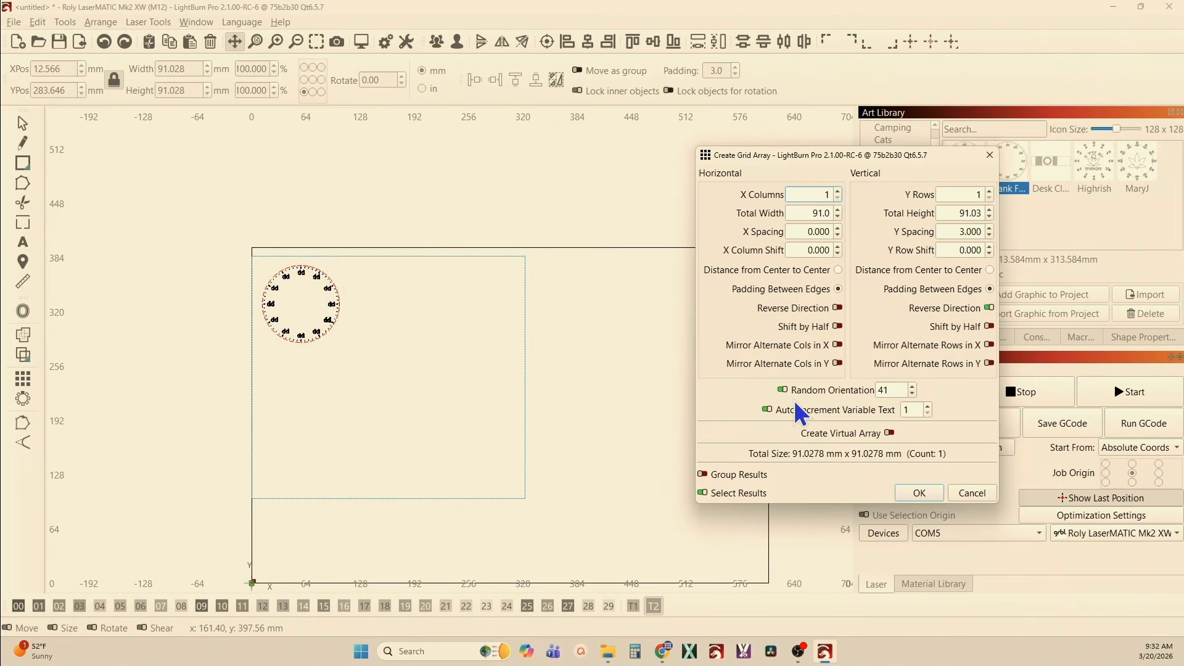
left_click(838, 193)
left_click(838, 192)
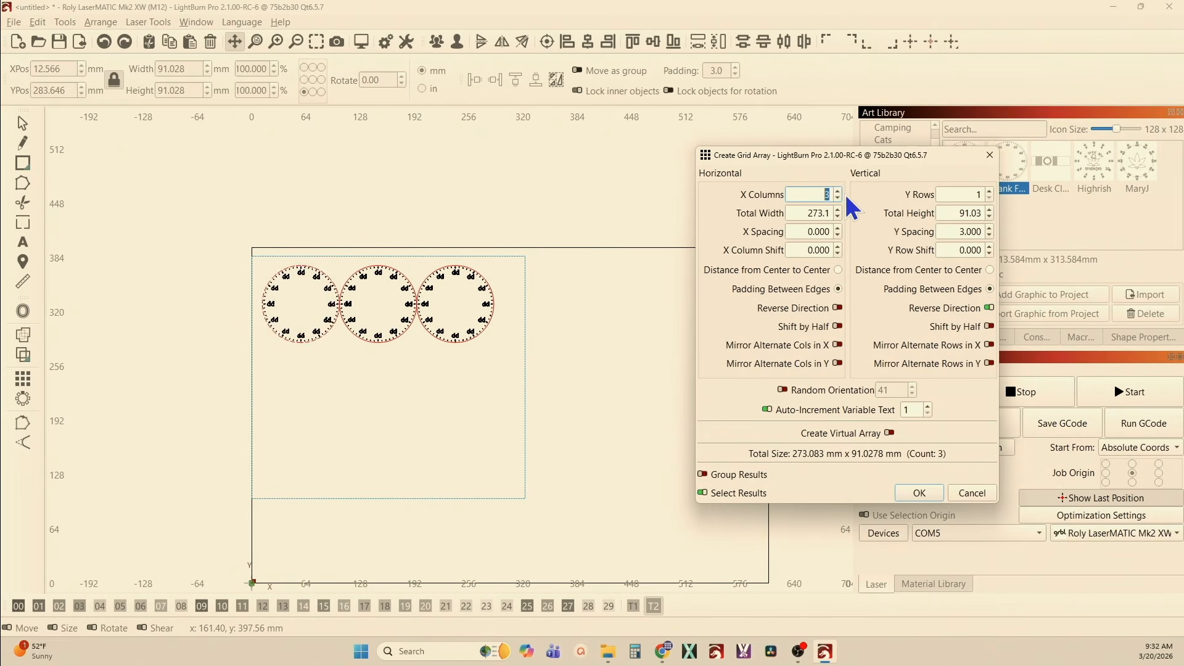
left_click(838, 229)
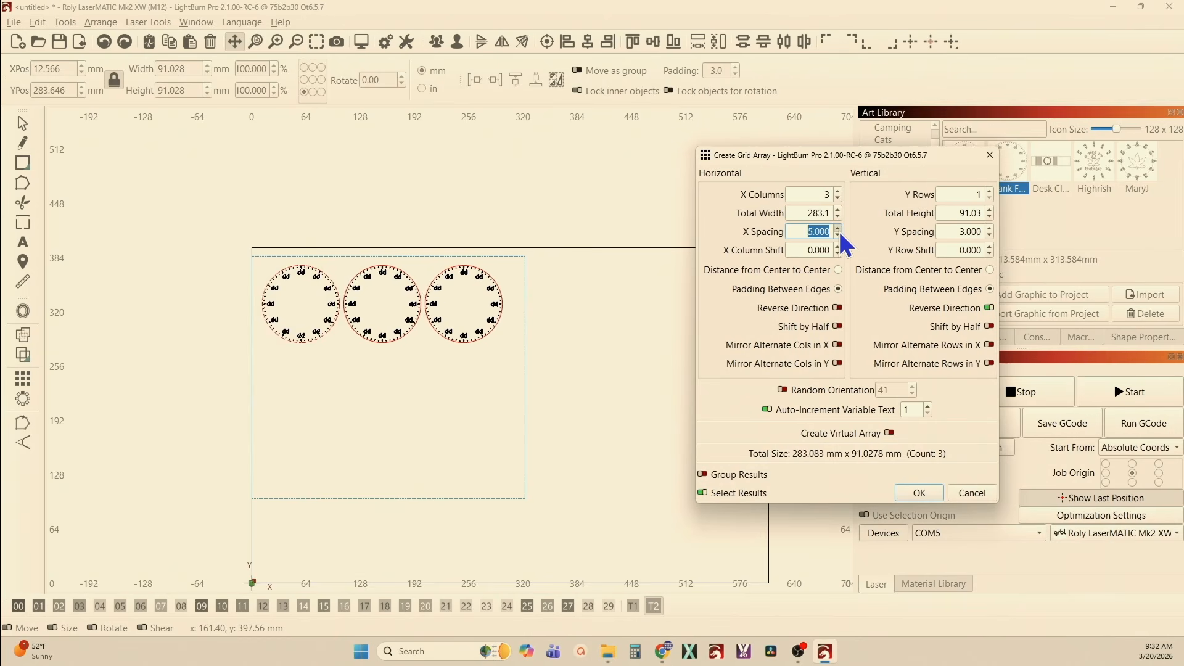
left_click(838, 228)
left_click(838, 228)
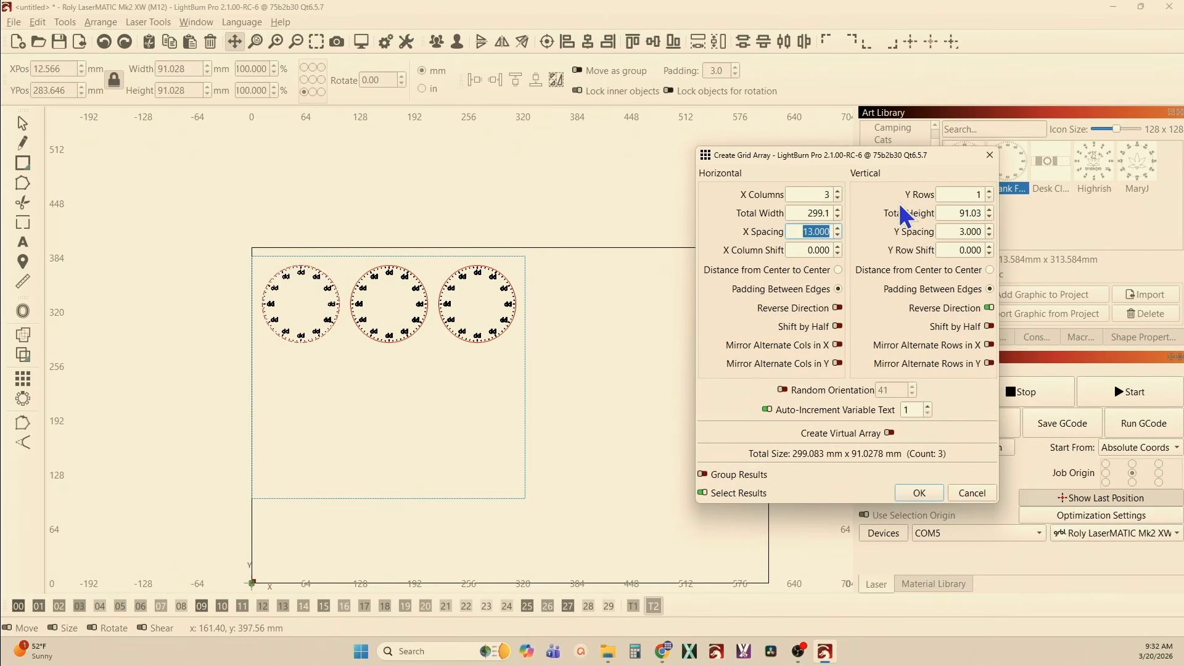
left_click(989, 192)
left_click(989, 192)
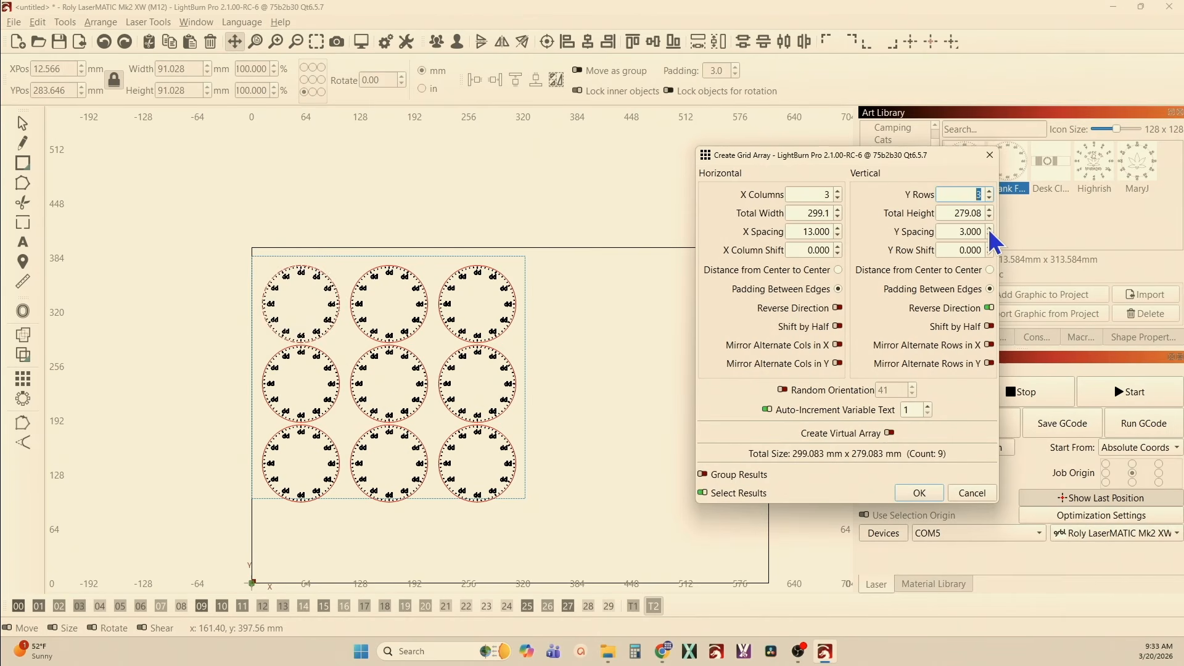
left_click(917, 493)
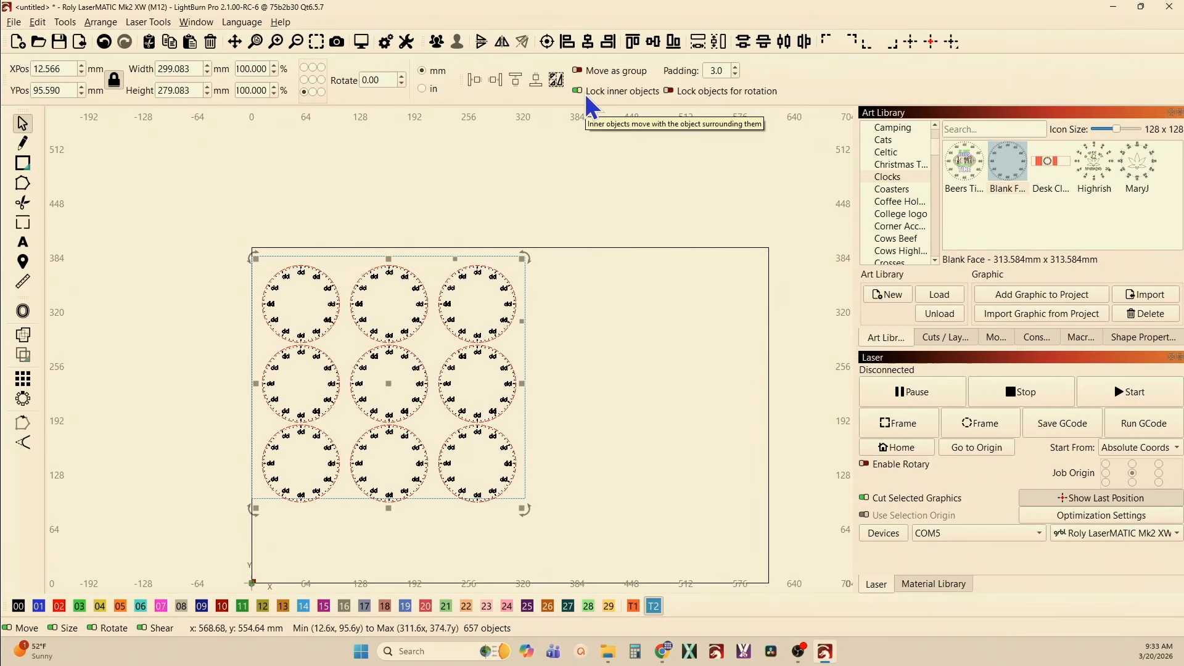
Step: Select all the clock faces with the rectangle, Quick Nest them with 2.0 padding, and undo the nesting
left_click(502, 185)
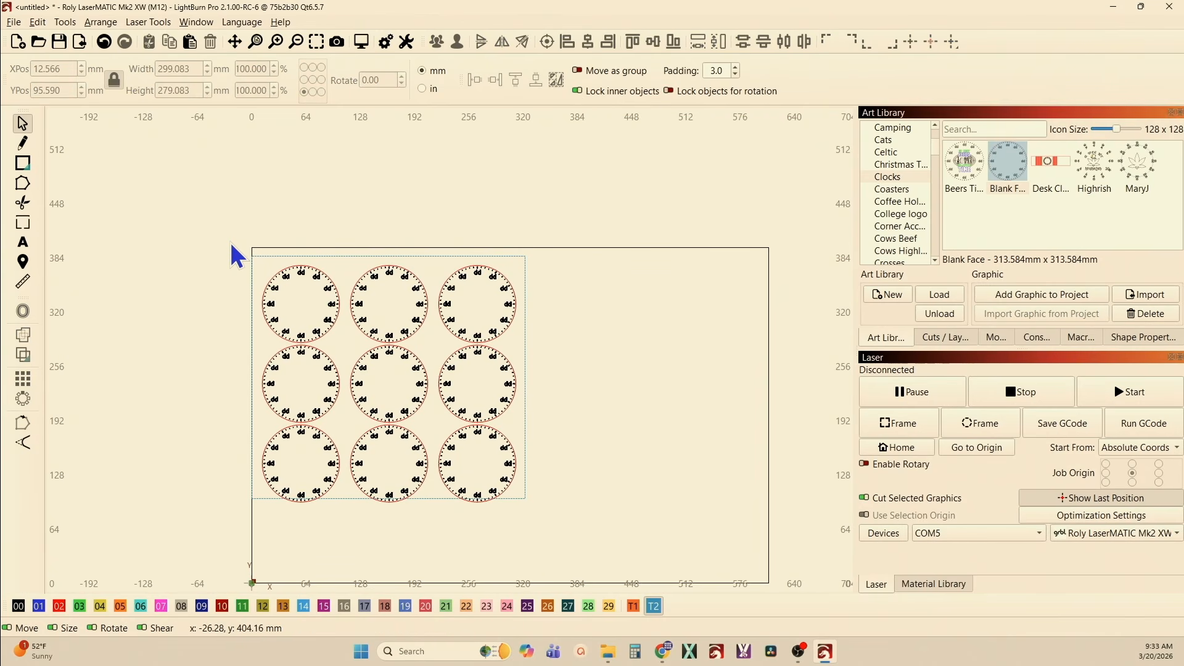
left_click_drag(230, 236, 595, 556)
left_click(735, 75)
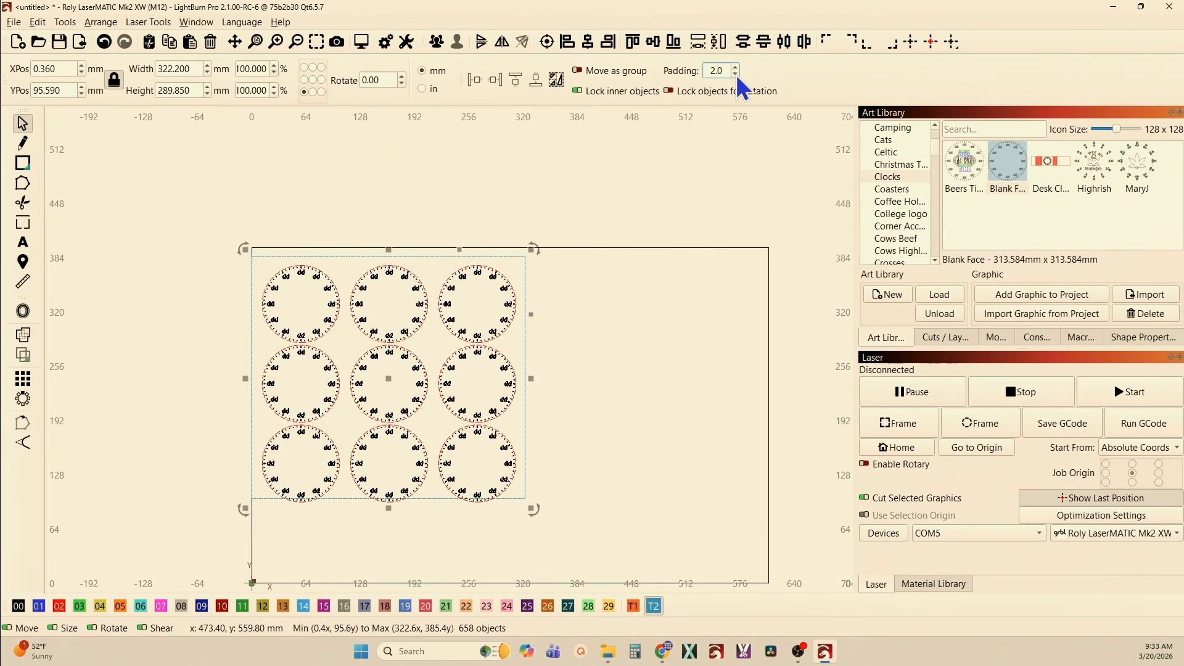
left_click(556, 80)
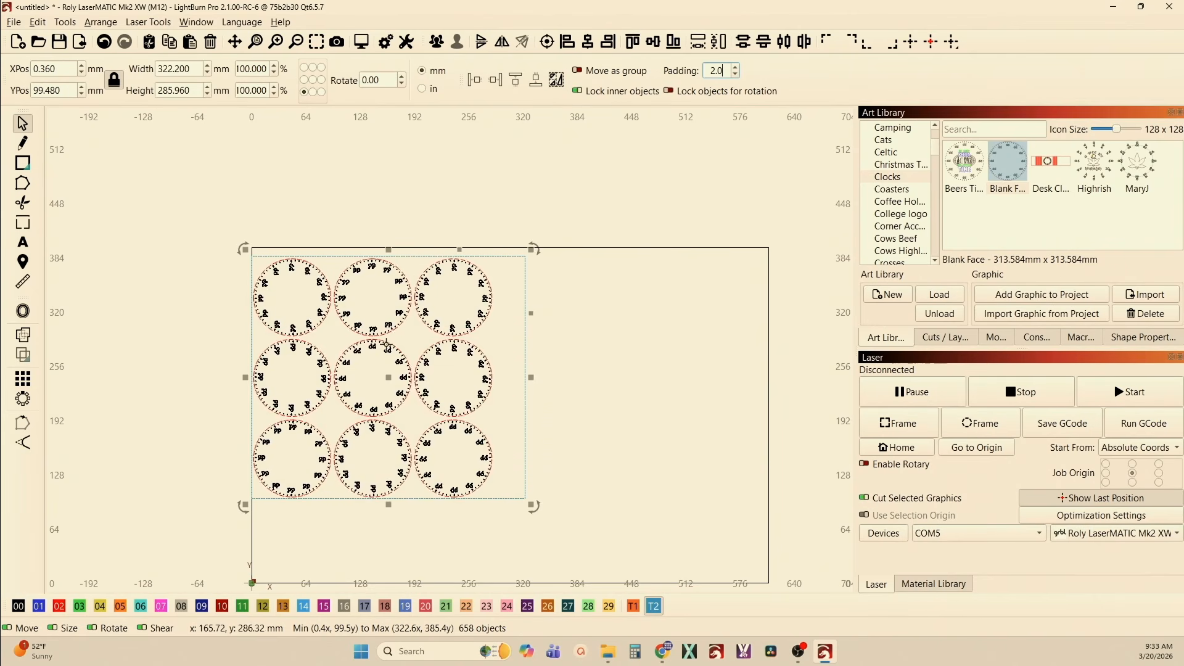
scroll(385, 376, "up", 6)
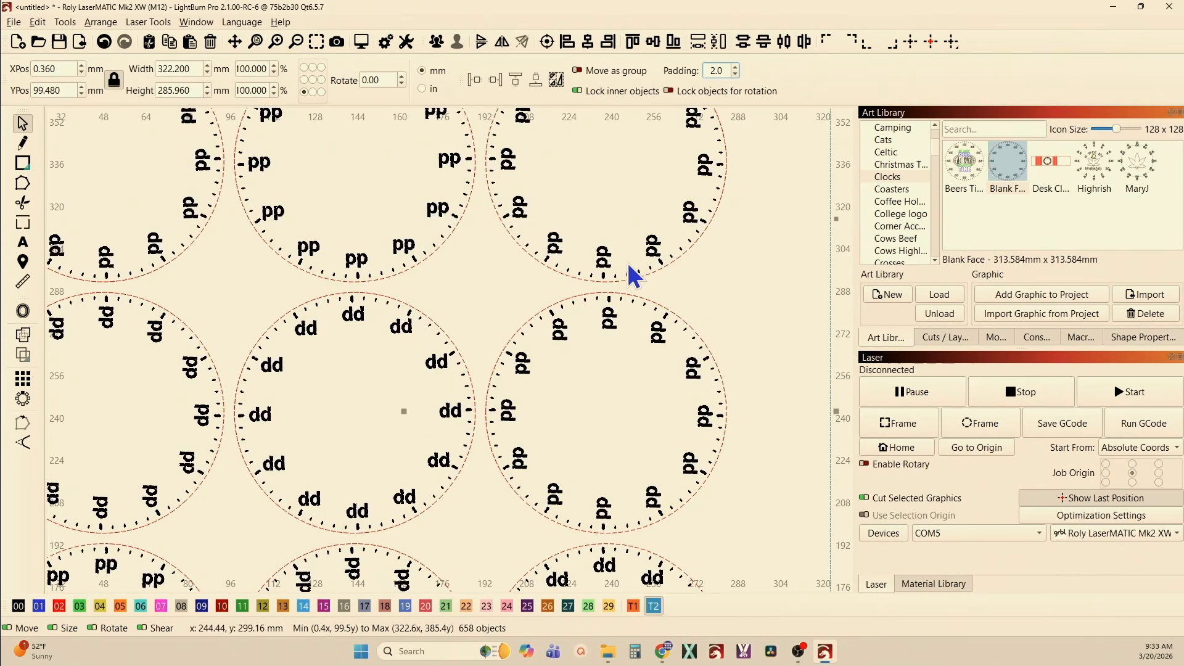
scroll(627, 285, "down", 1)
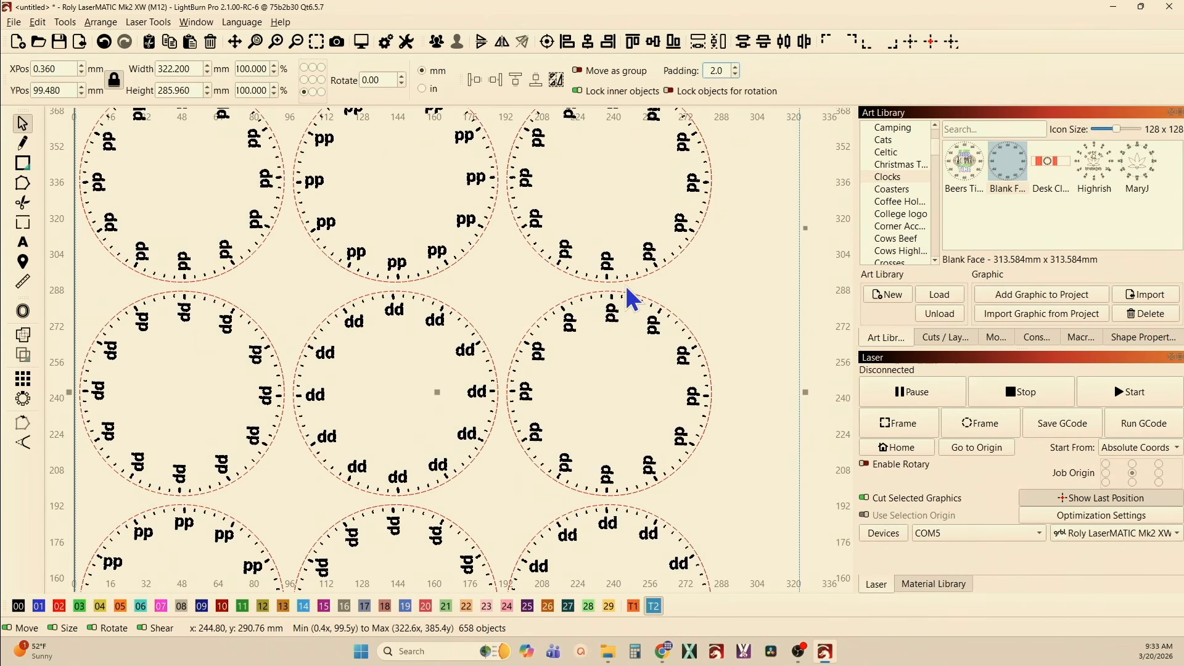
scroll(628, 289, "down", 1)
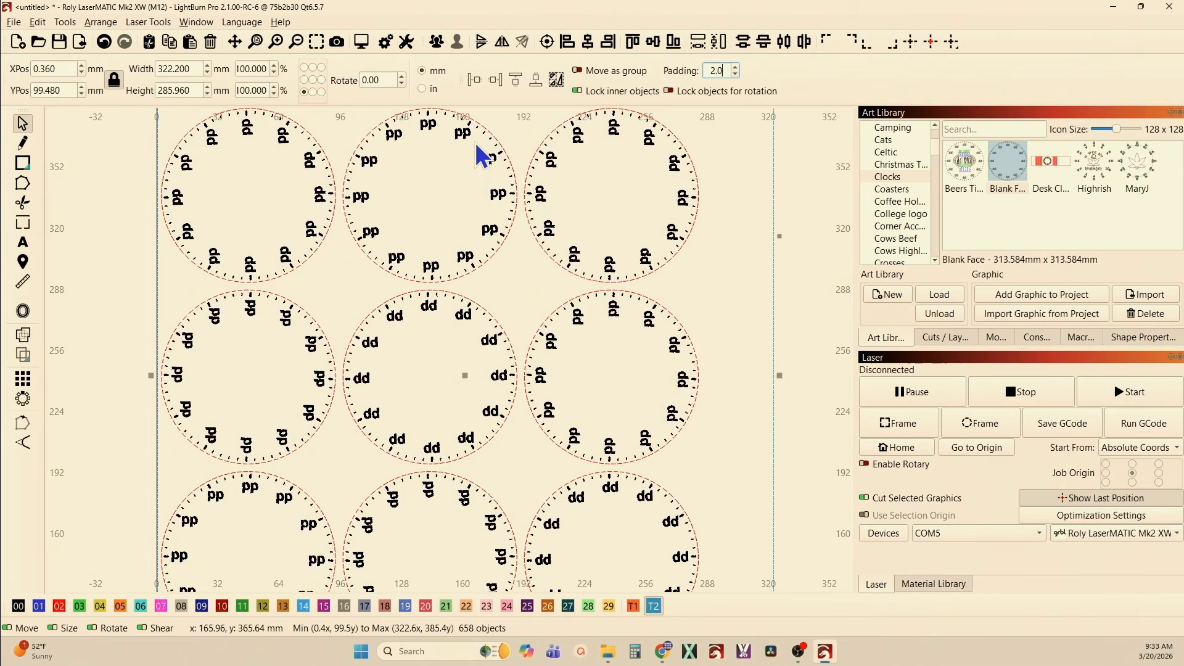
scroll(478, 146, "down", 1)
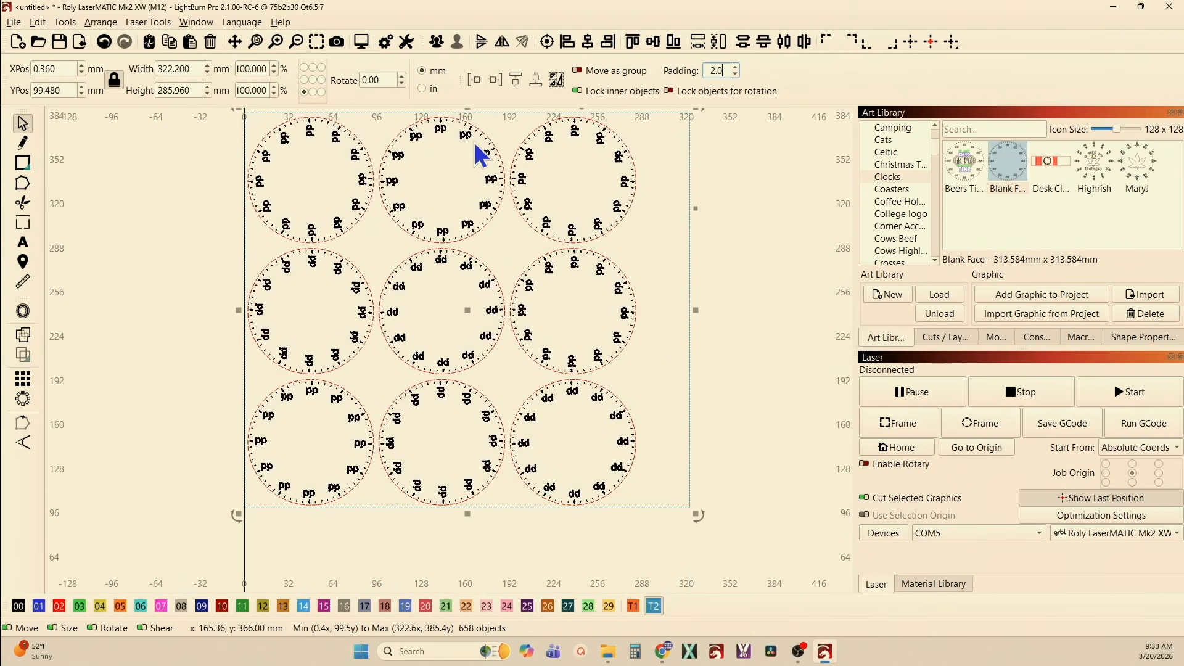
scroll(476, 145, "down", 1)
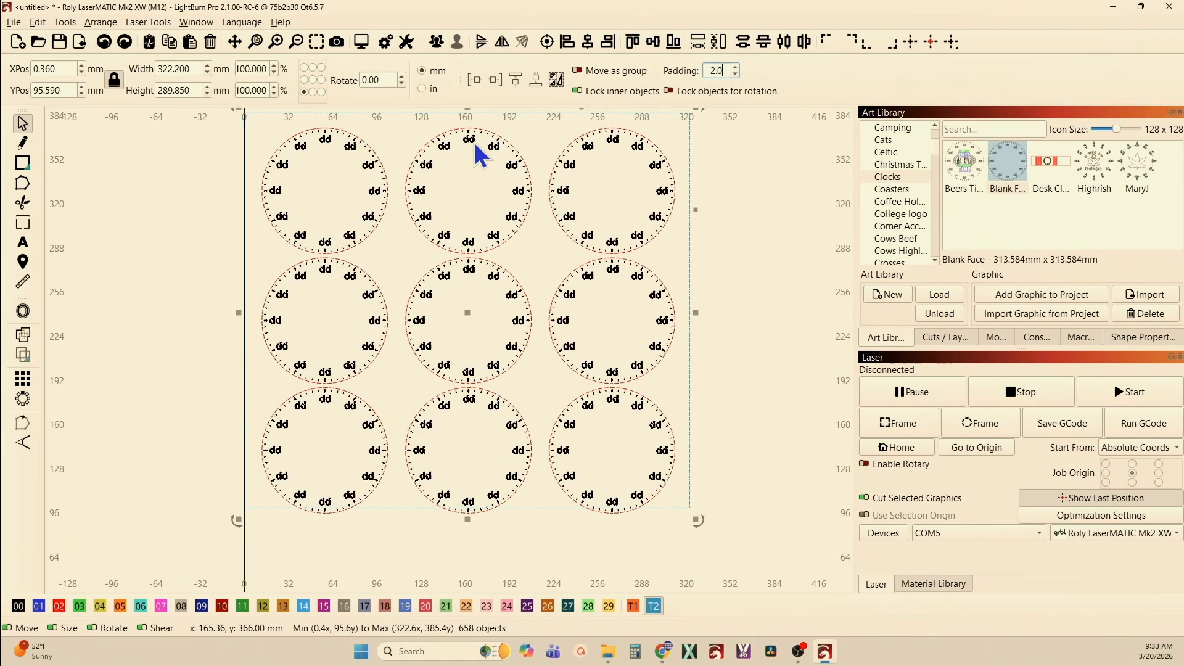
Step: Lock objects for rotation, Quick Nest the clock faces with 2.0 padding, and undo the nesting
left_click(668, 93)
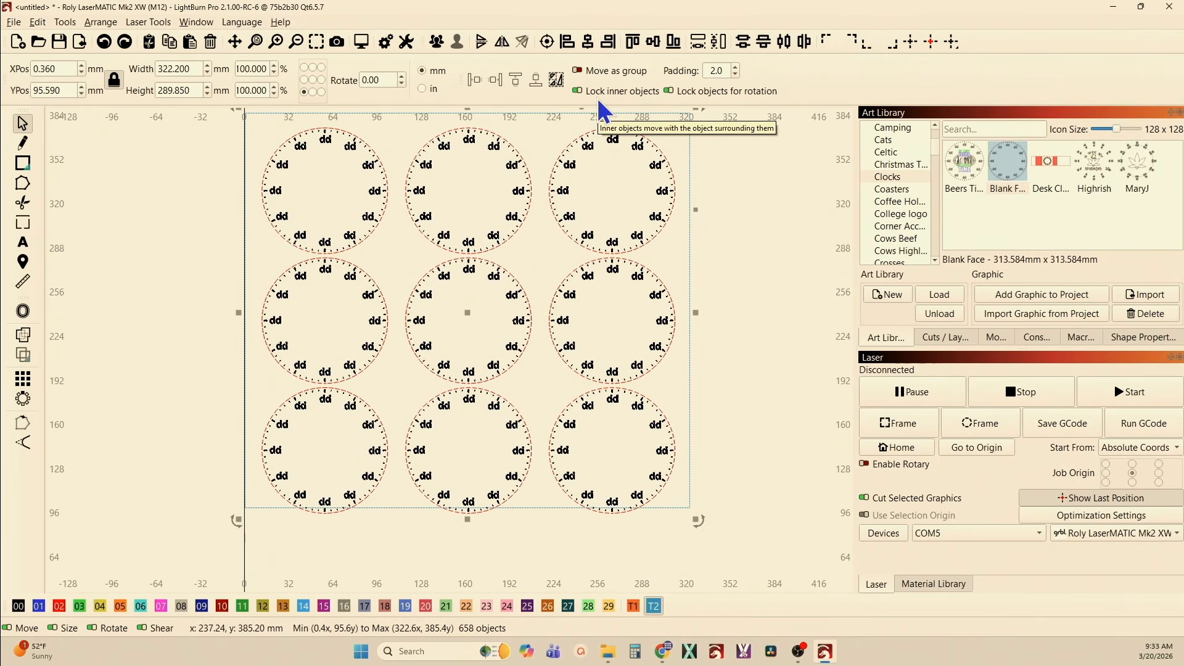
scroll(570, 232, "down", 2)
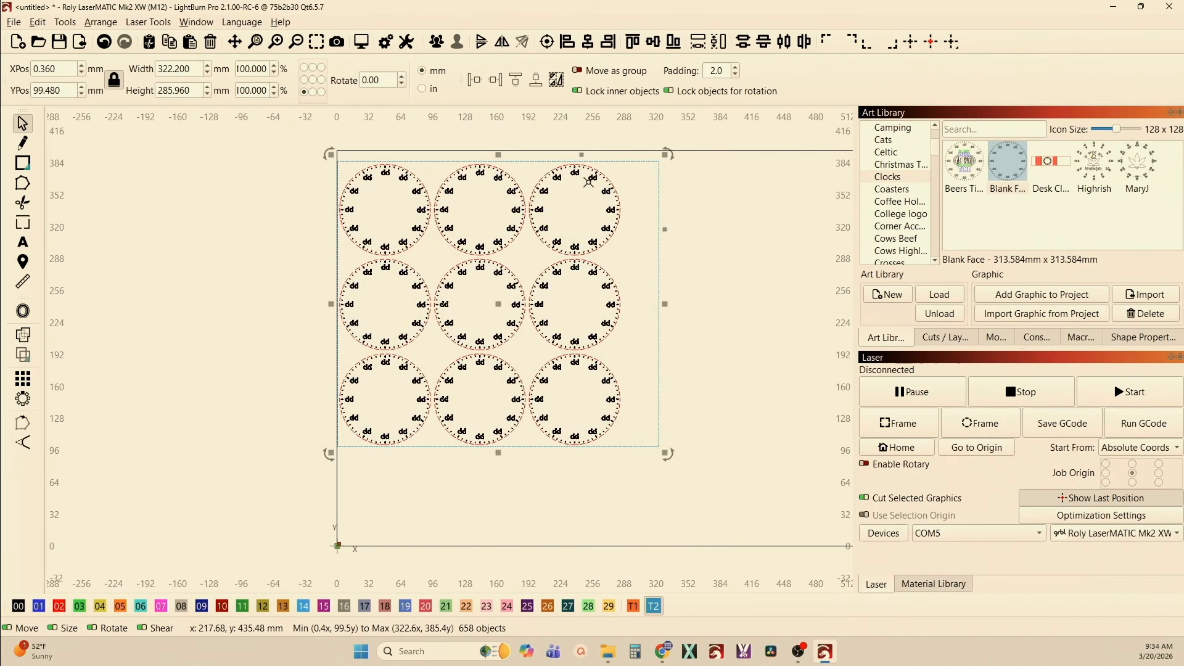
scroll(556, 249, "up", 3)
scroll(444, 246, "down", 1)
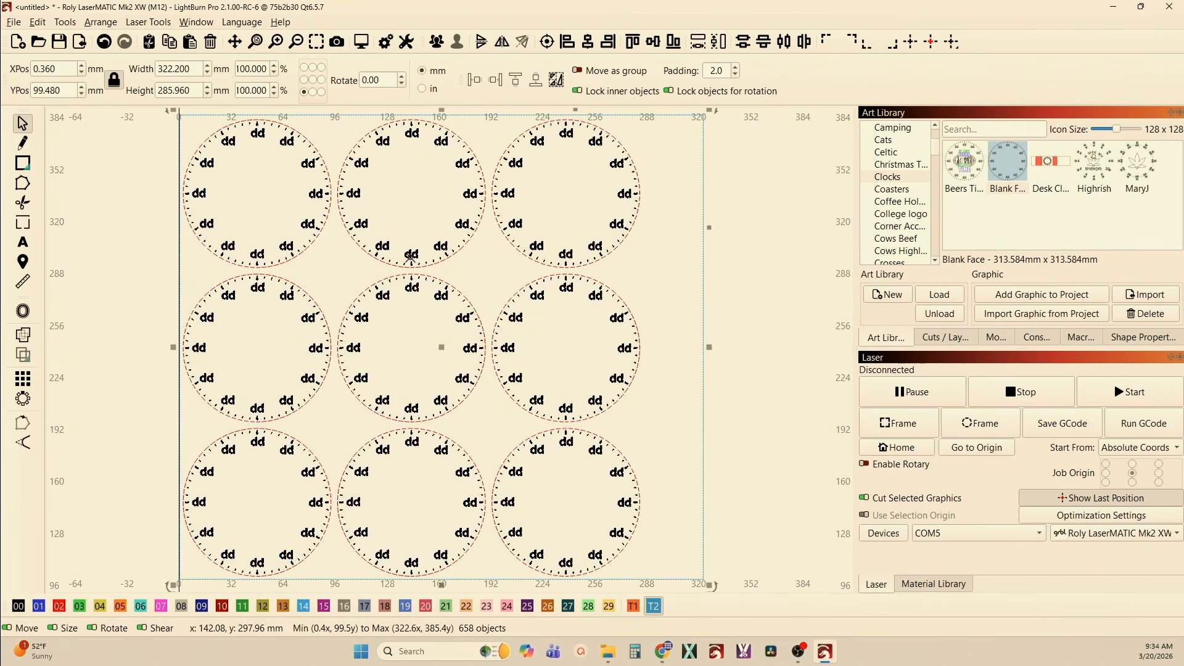
key("ctrl+z")
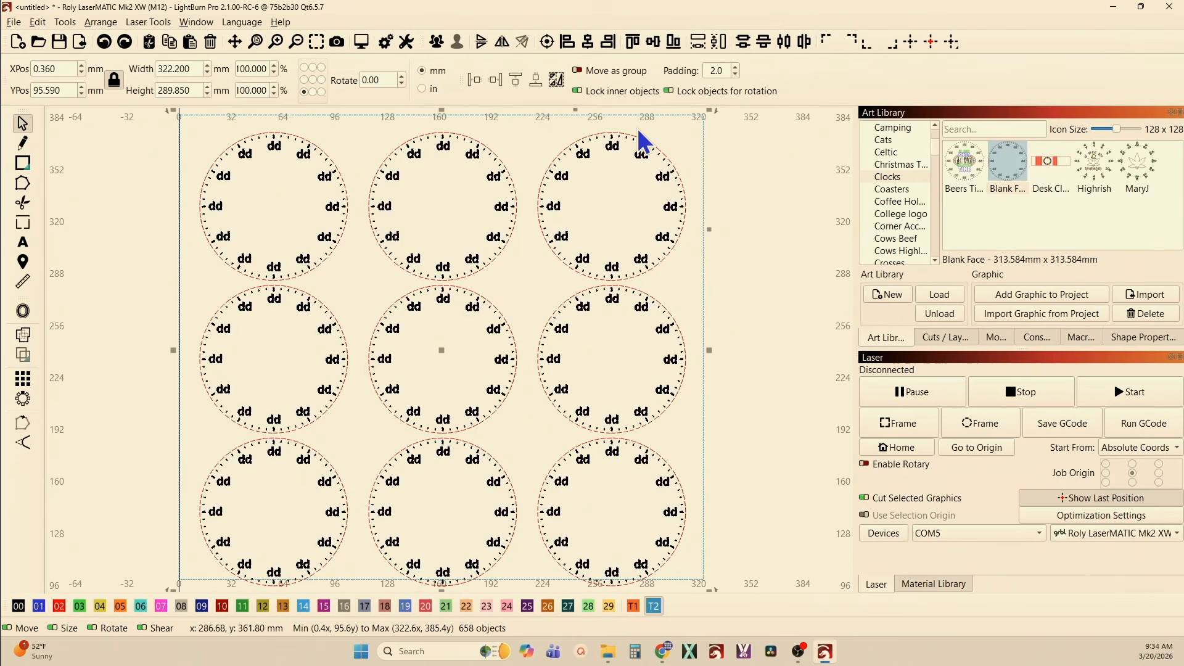
Step: Turn off the locking of inner objects and the locking of objects for rotation
left_click(578, 91)
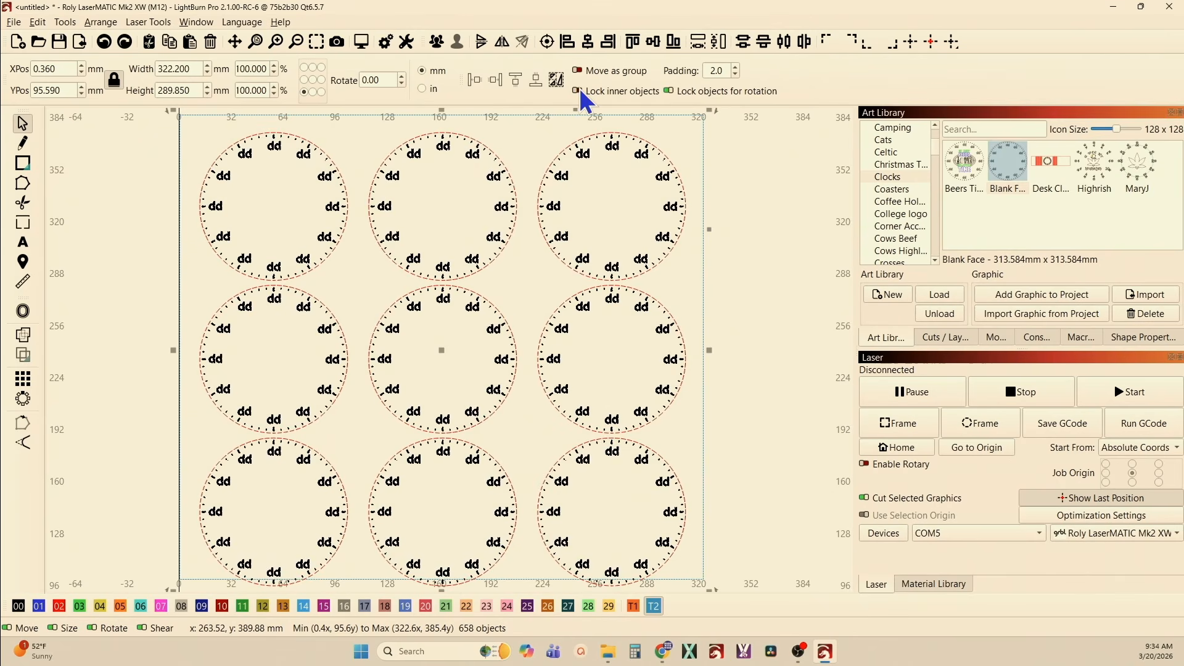
left_click(669, 92)
scroll(573, 194, "down", 4)
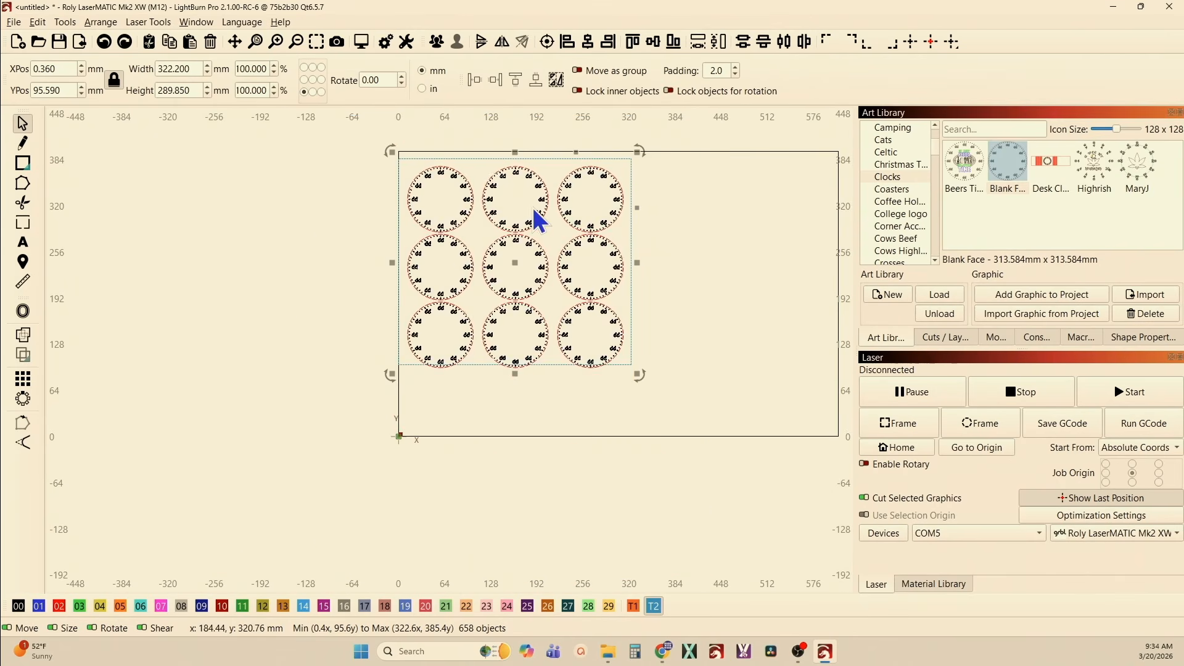
Step: Select only the nine clock faces and move them out of the rectangle to the empty area on its right
left_click(377, 254)
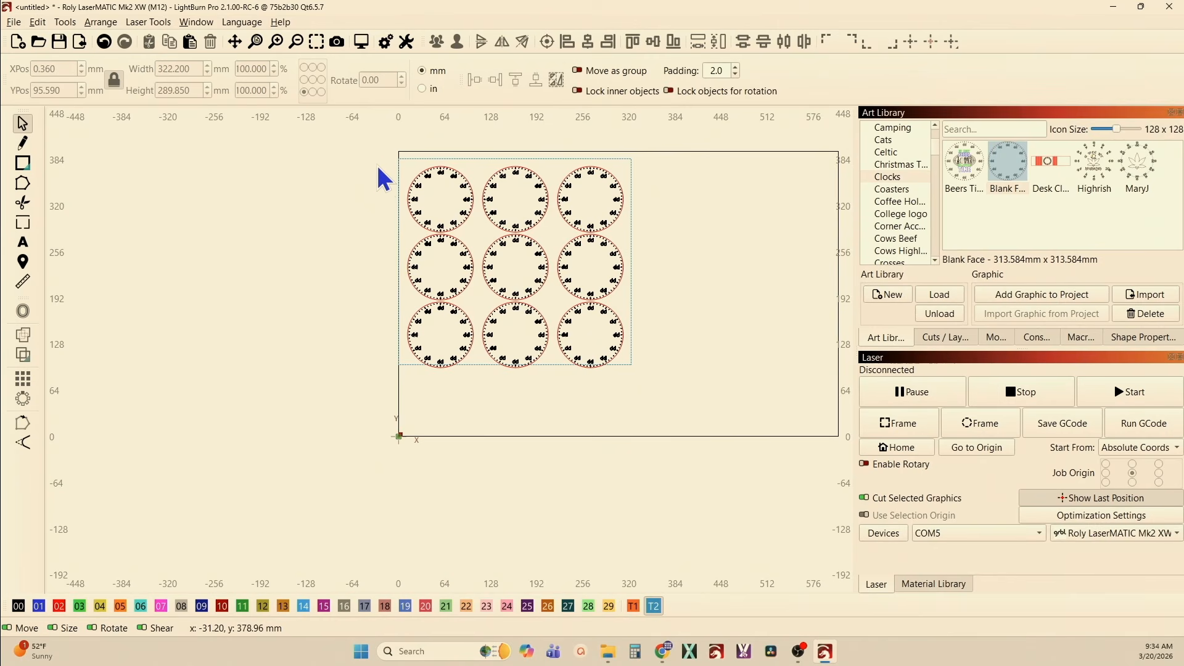
left_click_drag(378, 165, 676, 380)
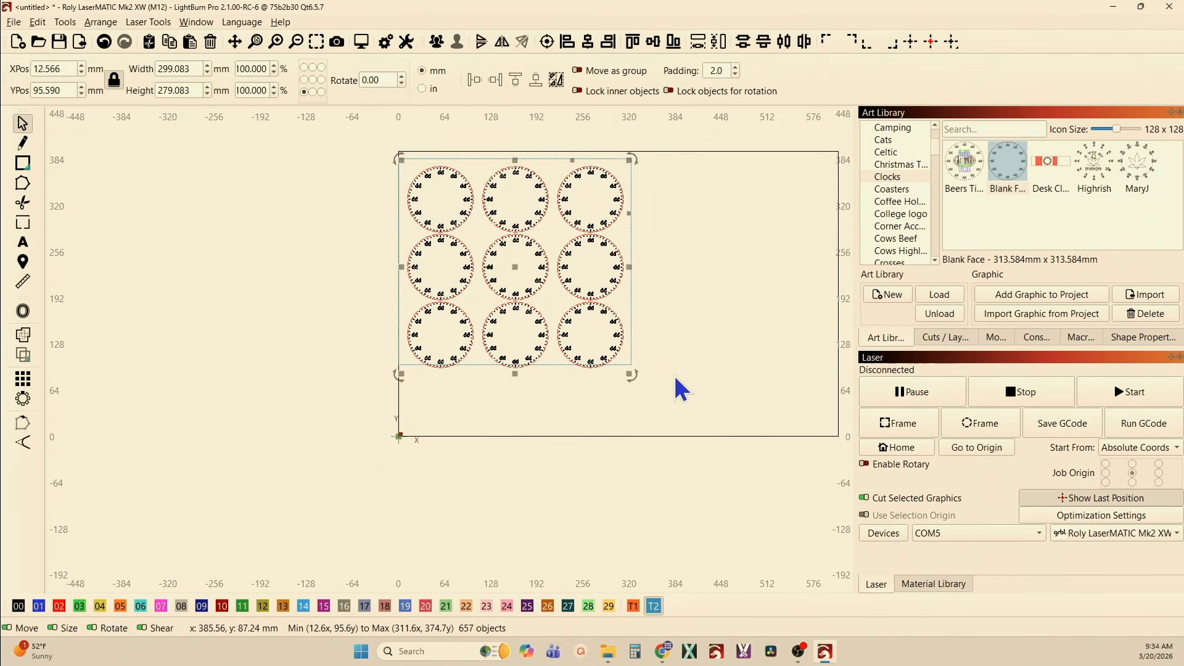
scroll(574, 382, "down", 2)
left_click_drag(532, 330, 704, 342)
scroll(686, 350, "up", 3)
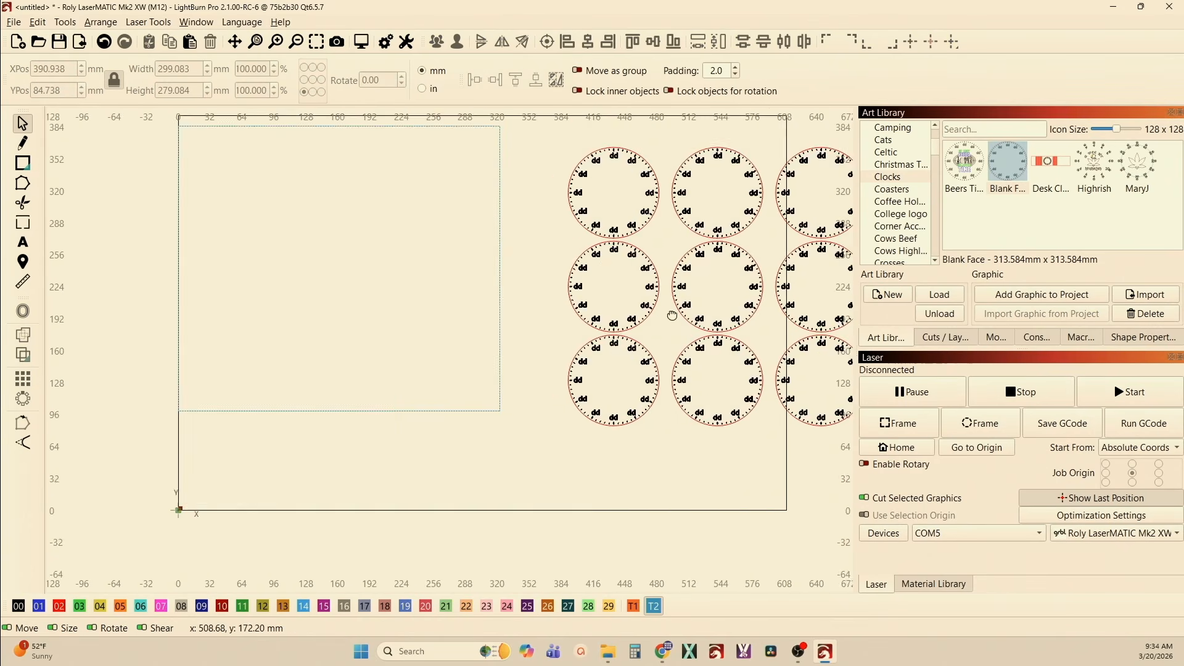
Step: Select the bottom-middle clock face and move it straight down to the lower edge of the work area
scroll(589, 271, "up", 2)
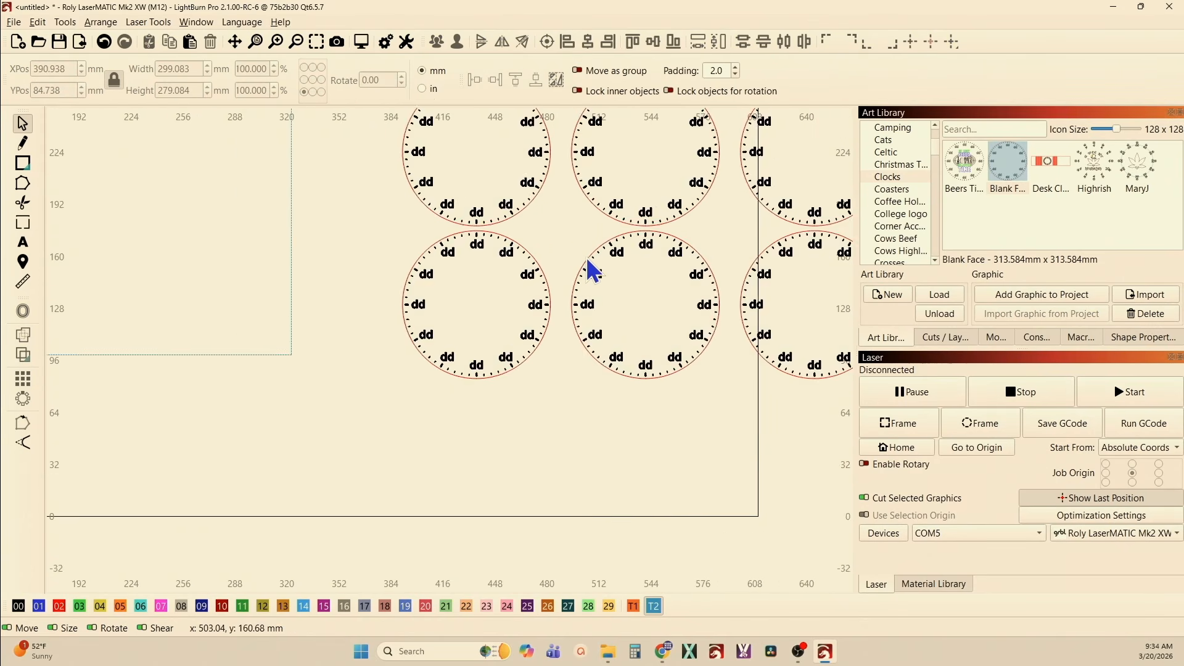
left_click_drag(547, 224, 752, 423)
left_click_drag(655, 312, 655, 547)
scroll(643, 450, "down", 3)
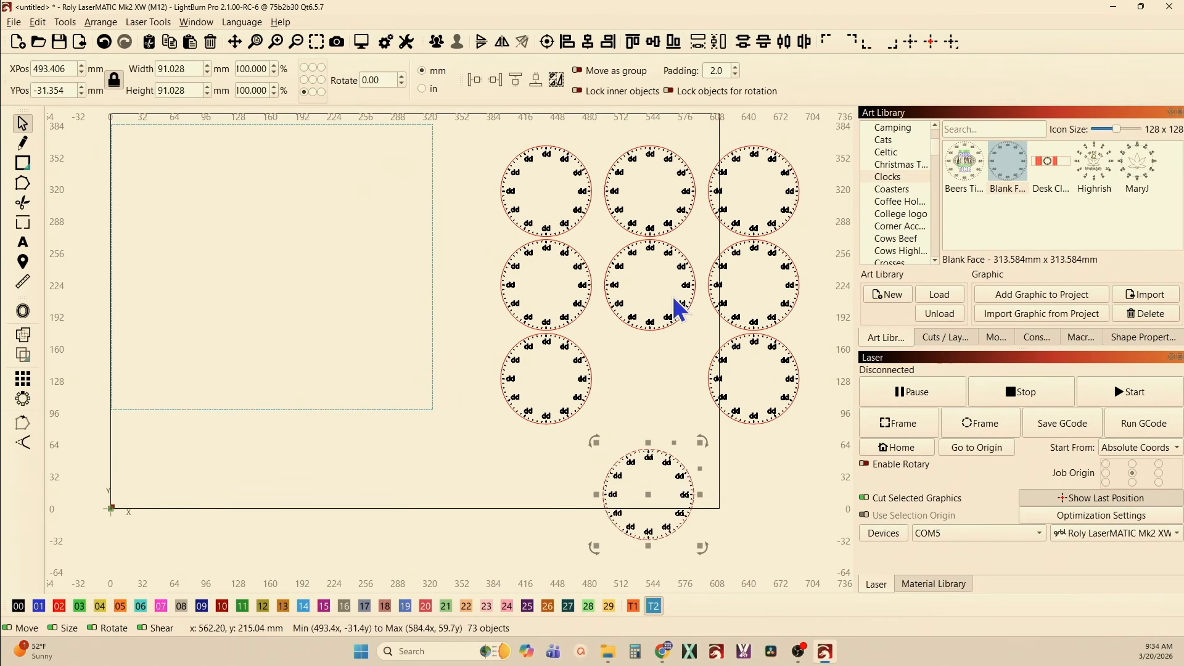
scroll(647, 302, "down", 3)
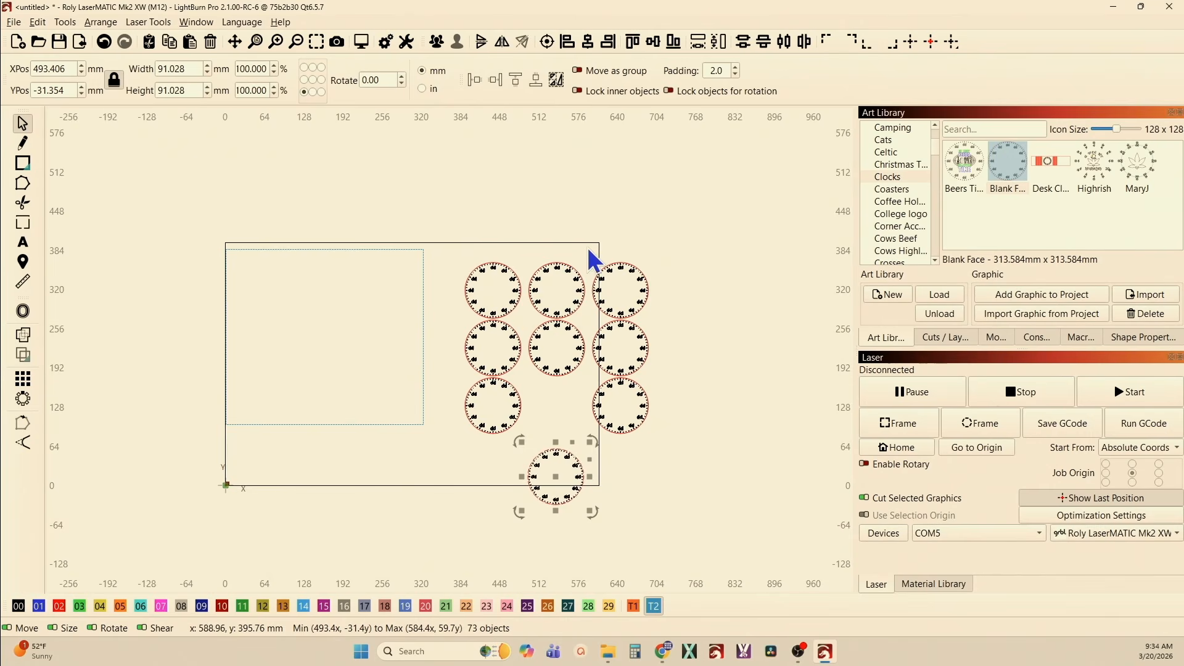
Step: Select the top-right clock face and move it up, above the work area, leaving nothing selected
scroll(590, 253, "up", 4)
left_click_drag(367, 181, 527, 336)
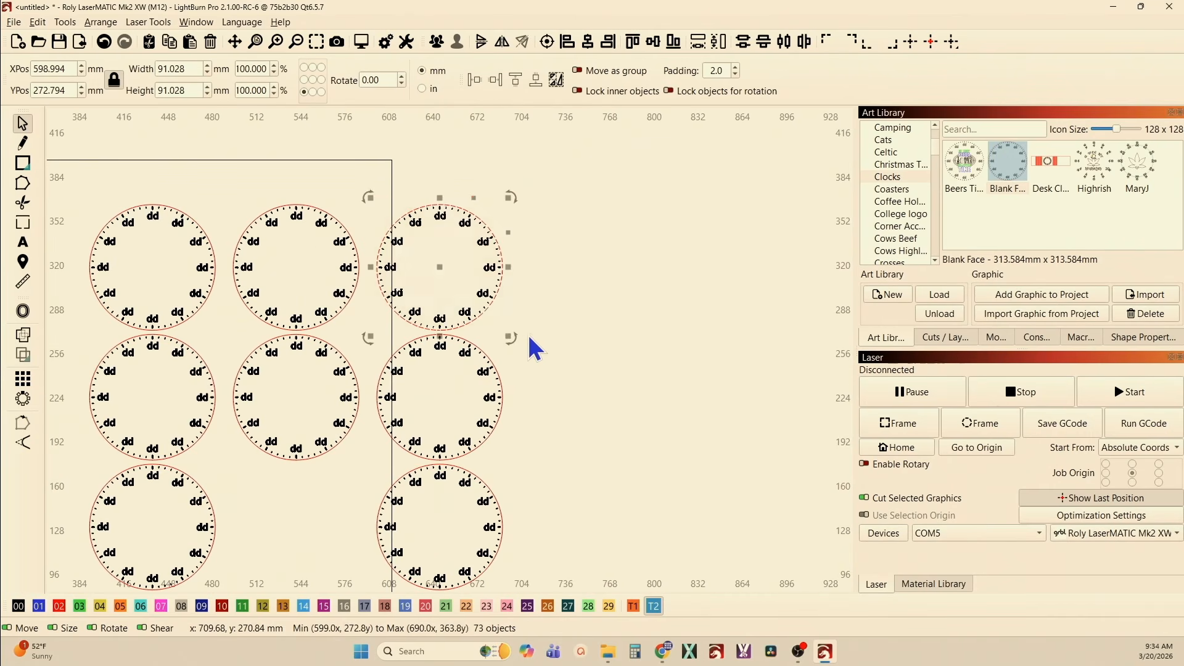
scroll(491, 333, "down", 5)
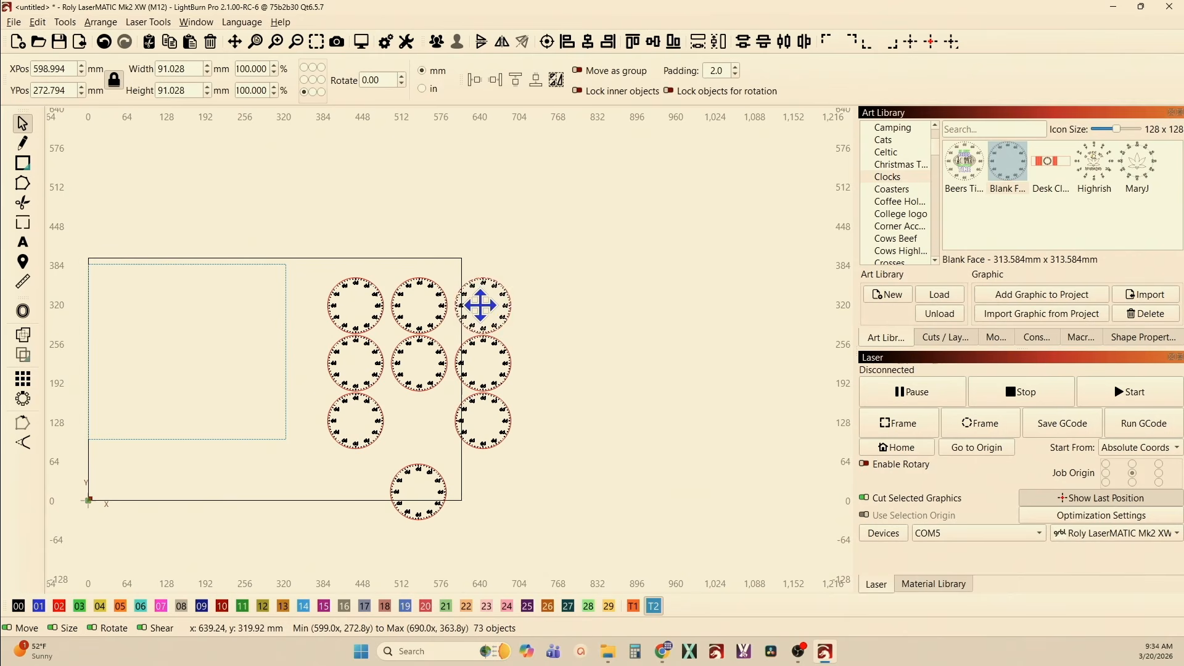
left_click_drag(484, 302, 490, 216)
left_click(325, 204)
Step: Select the rectangle with all nine clock faces and Quick Nest them with 2.0 padding and both locks off
scroll(397, 252, "down", 3)
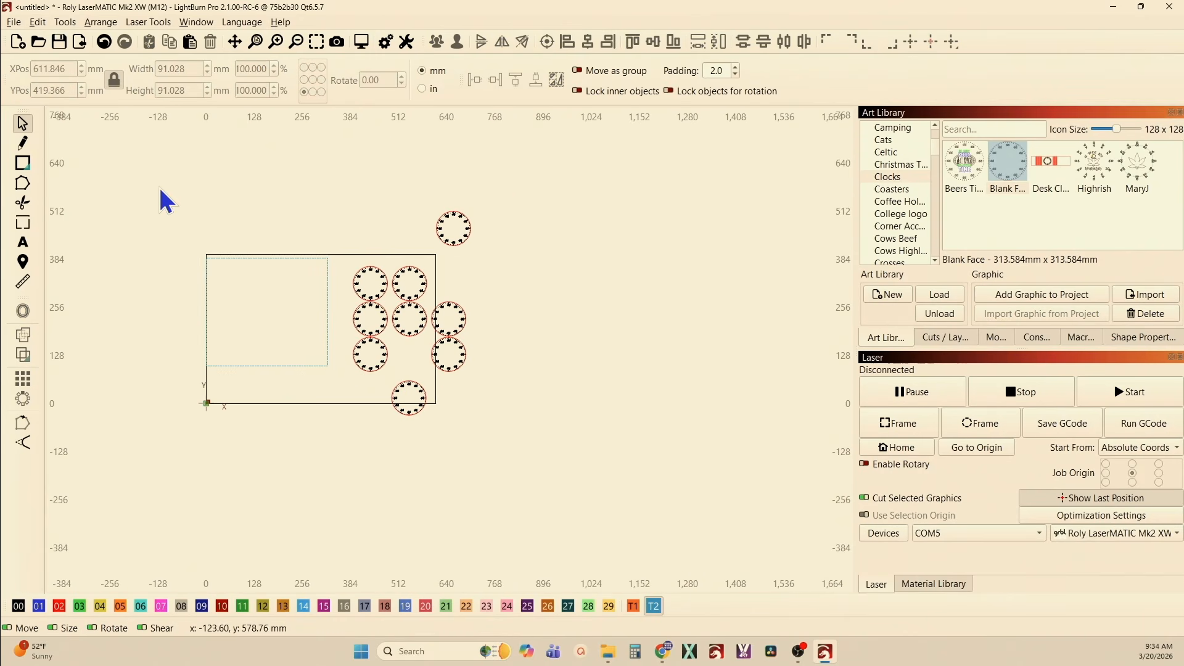
left_click_drag(152, 172, 596, 475)
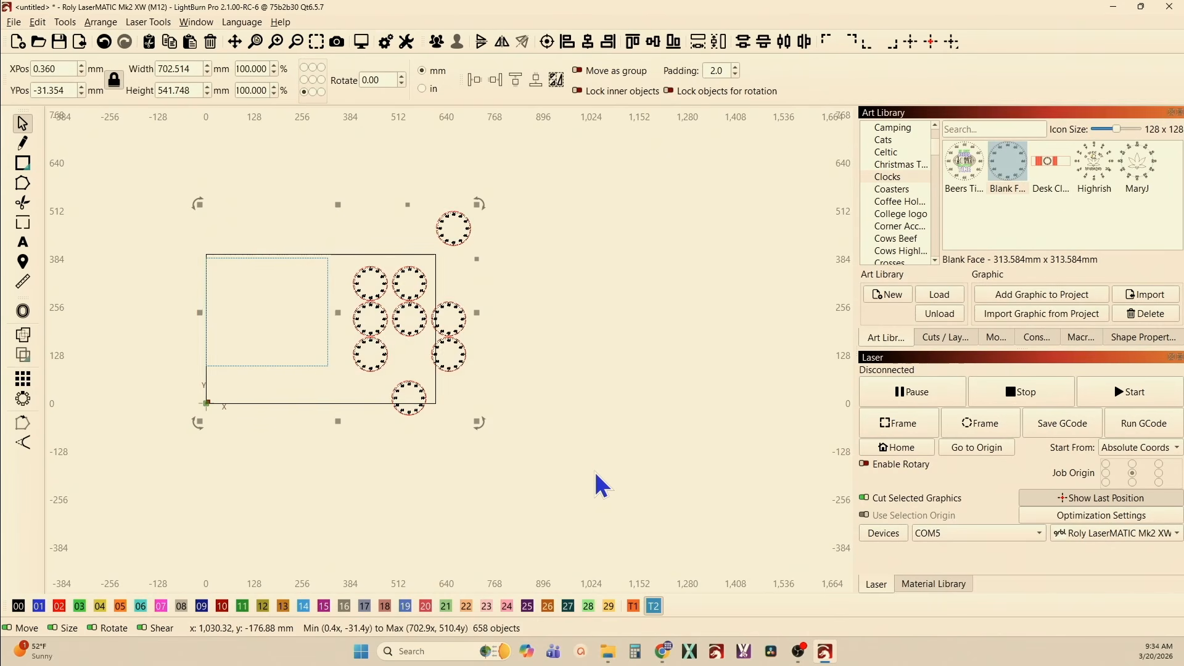
left_click(555, 82)
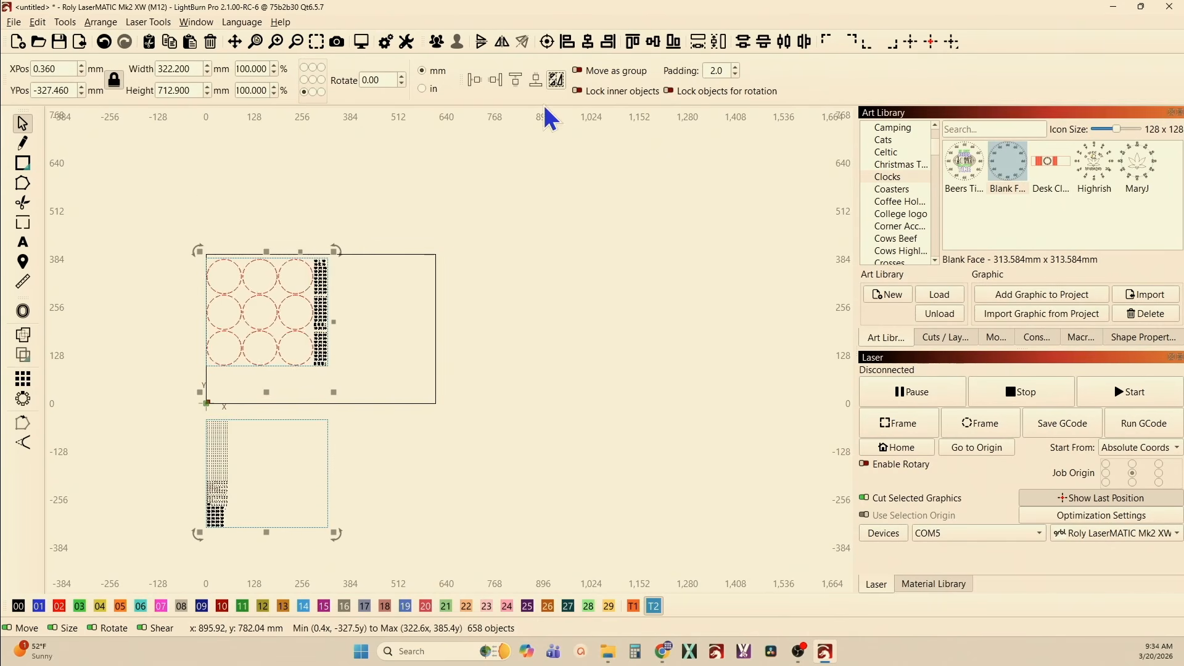
Step: Examine how the circles, numerals and tick marks are nested in the rectangle and below the work area
scroll(330, 269, "up", 8)
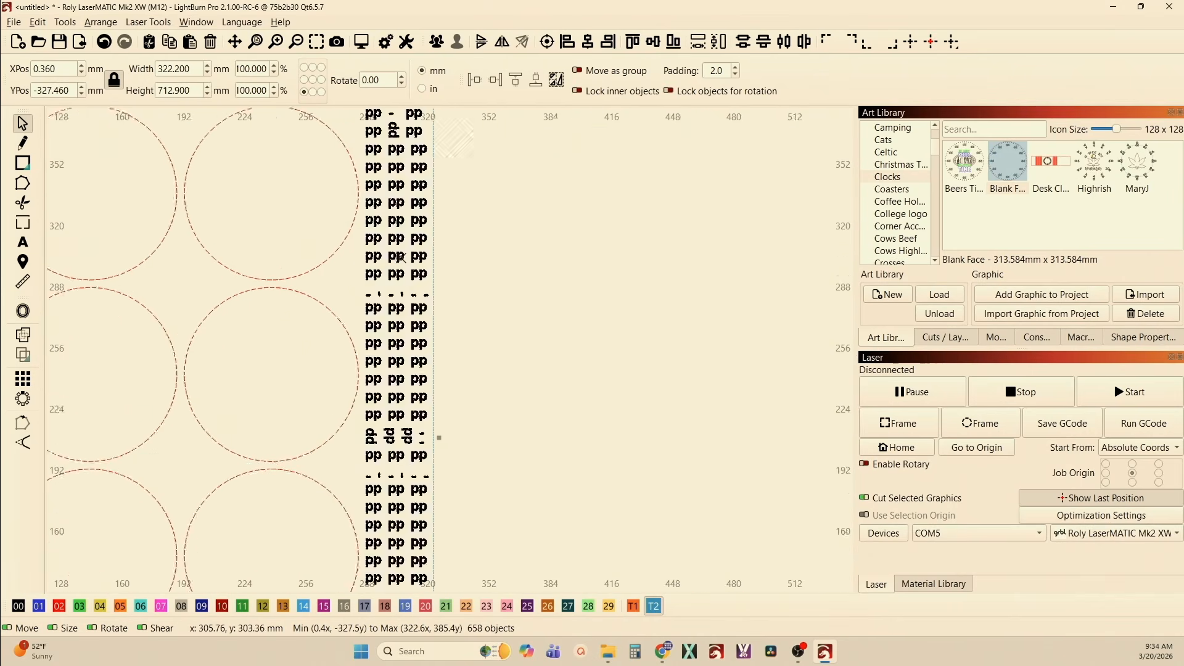
scroll(401, 258, "down", 6)
scroll(218, 537, "up", 5)
left_click_drag(167, 532, 355, 349)
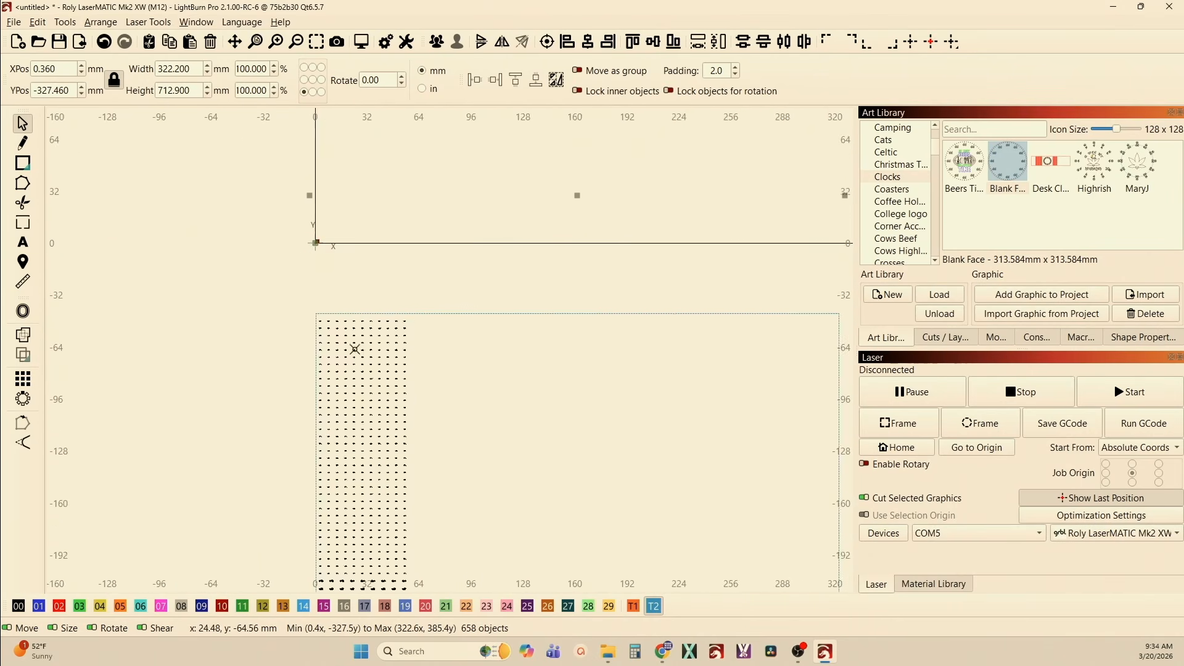
scroll(394, 386, "up", 5)
scroll(394, 386, "down", 3)
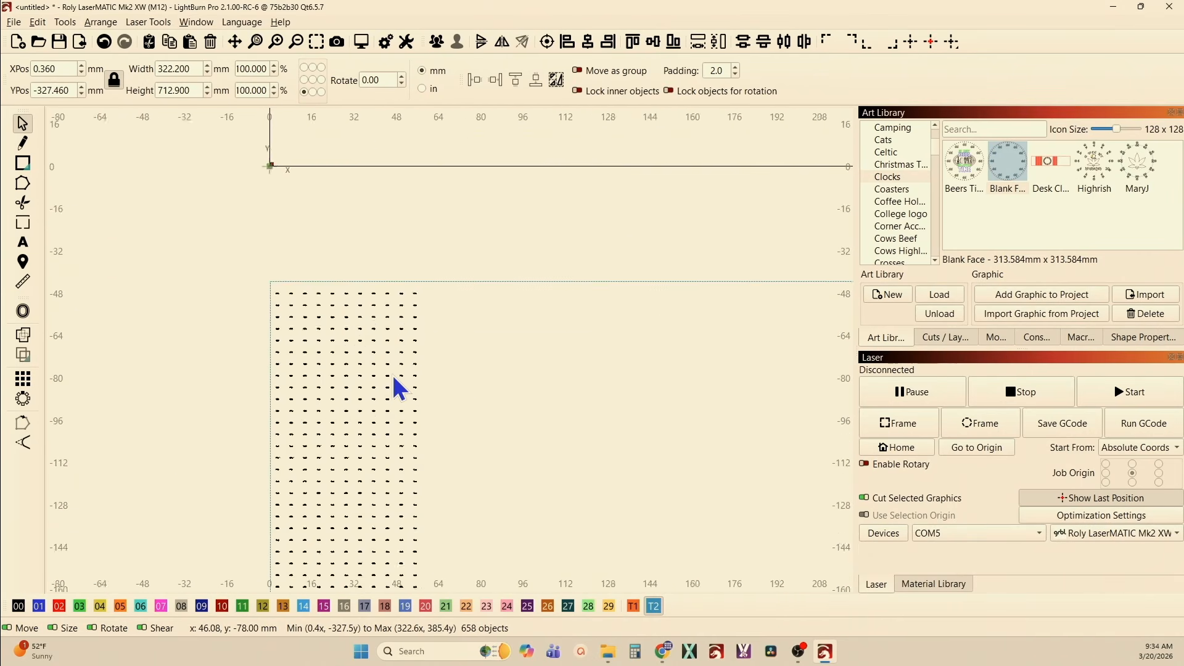
scroll(394, 378, "down", 5)
scroll(389, 504, "up", 6)
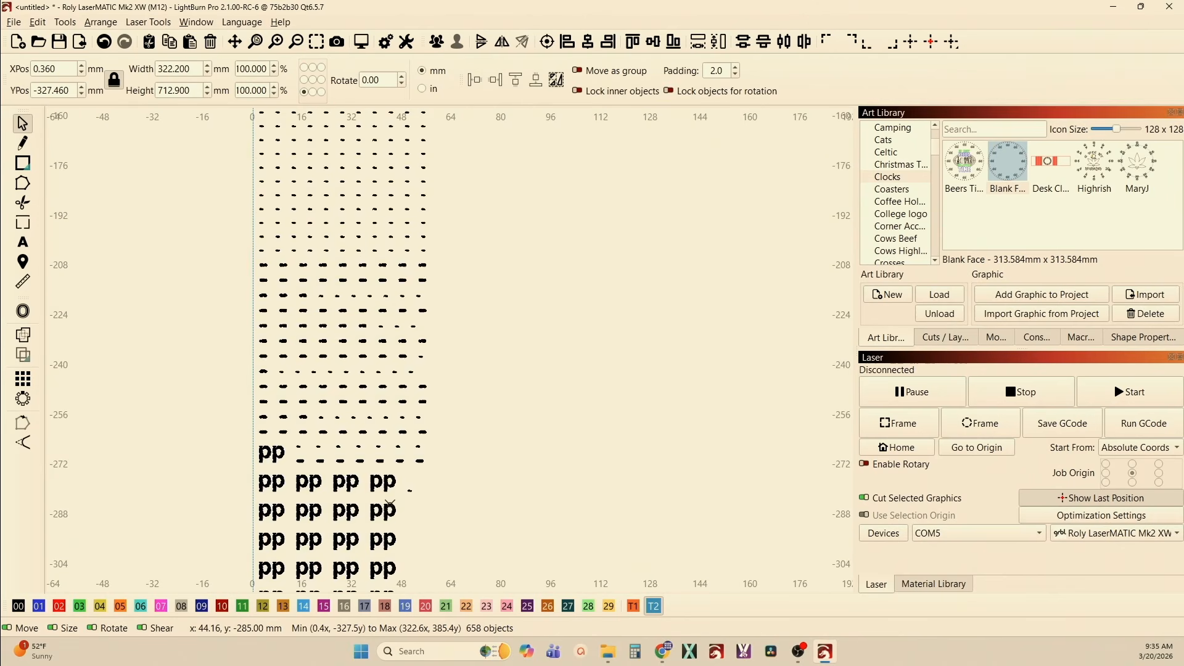
scroll(389, 504, "down", 6)
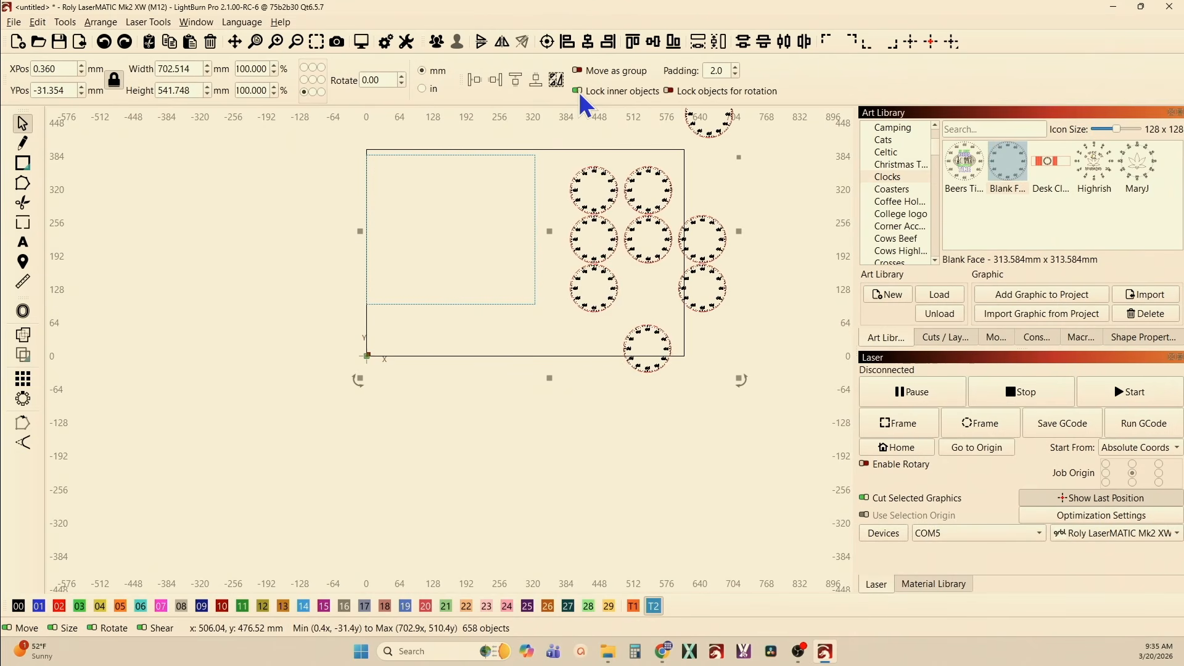
Step: Quick Nest the scattered clock faces into the rectangle with inner objects locked, rotation unlocked and 2.0 padding, and inspect their orientation
left_click(556, 80)
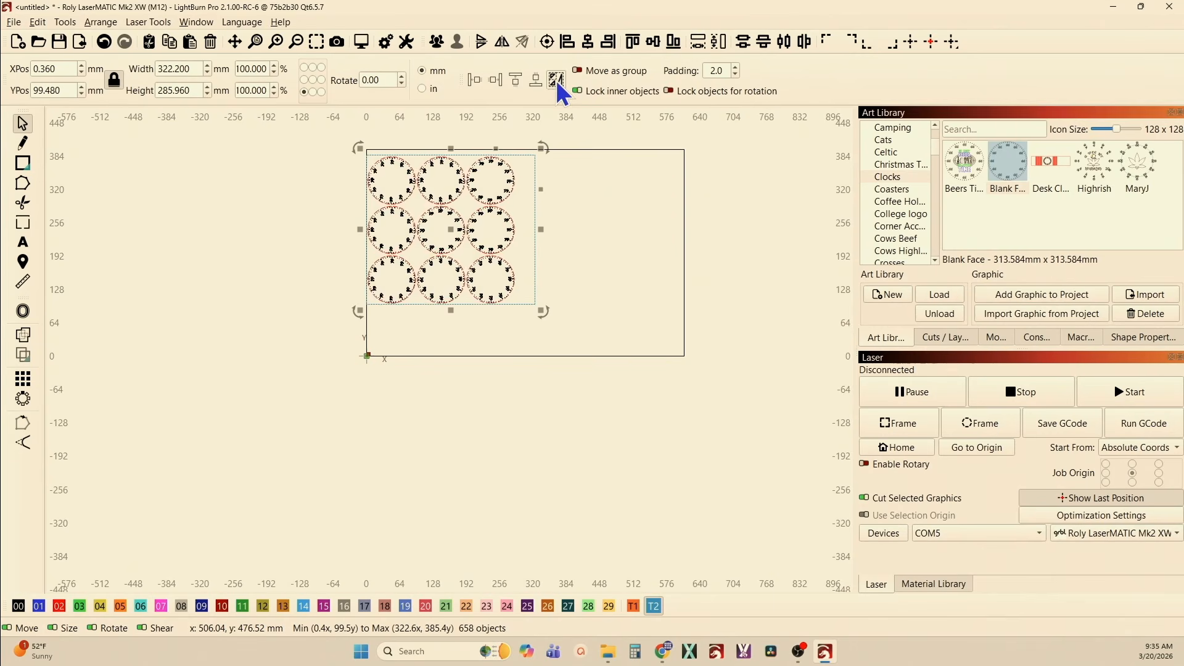
scroll(450, 196, "up", 4)
scroll(450, 196, "up", 3)
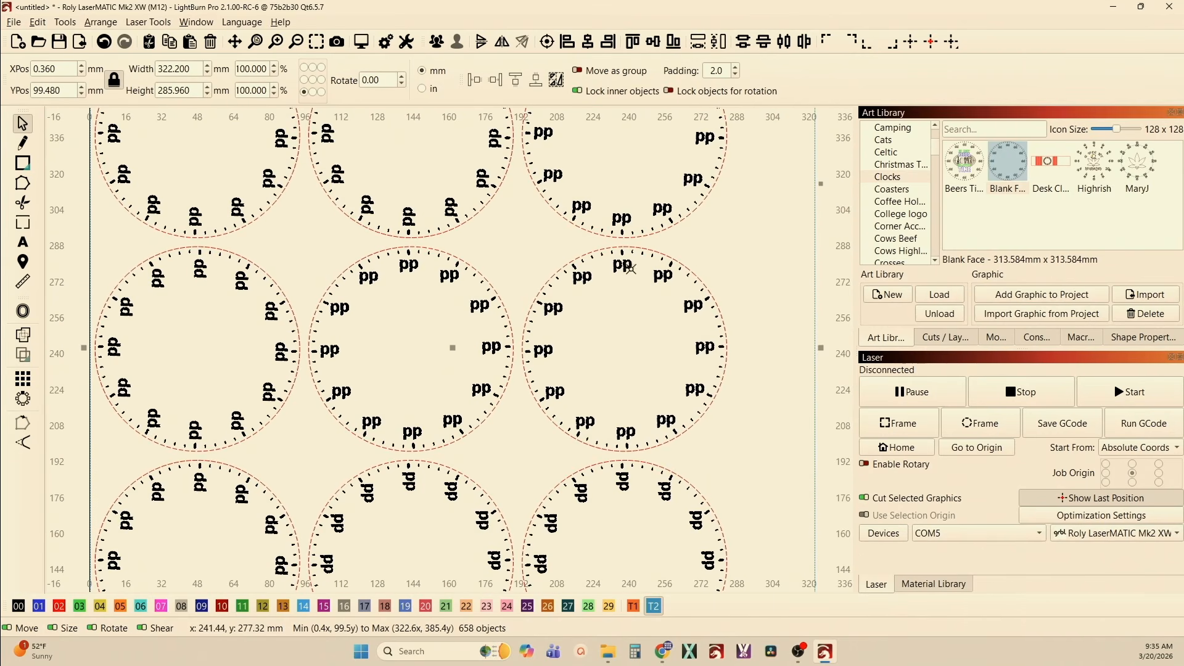
scroll(627, 268, "up", 5)
scroll(626, 269, "down", 5)
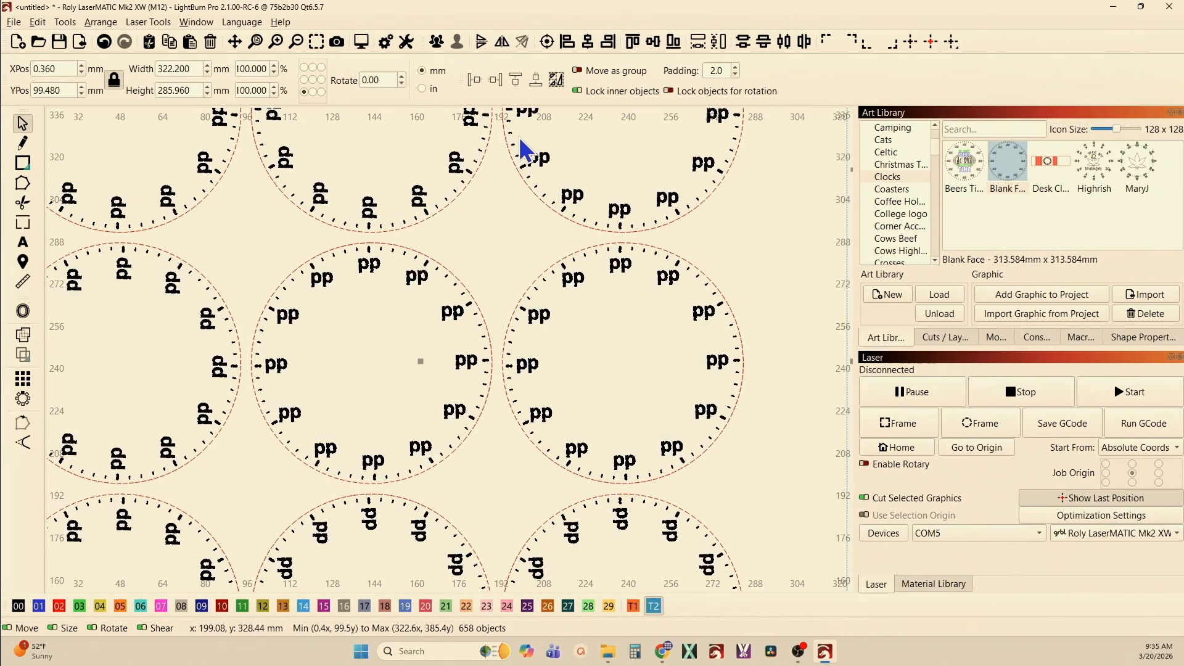
Step: Select the complete clock face at the right end of the middle row and rotate it 180 degrees
left_click(517, 245)
left_click_drag(511, 233, 647, 387)
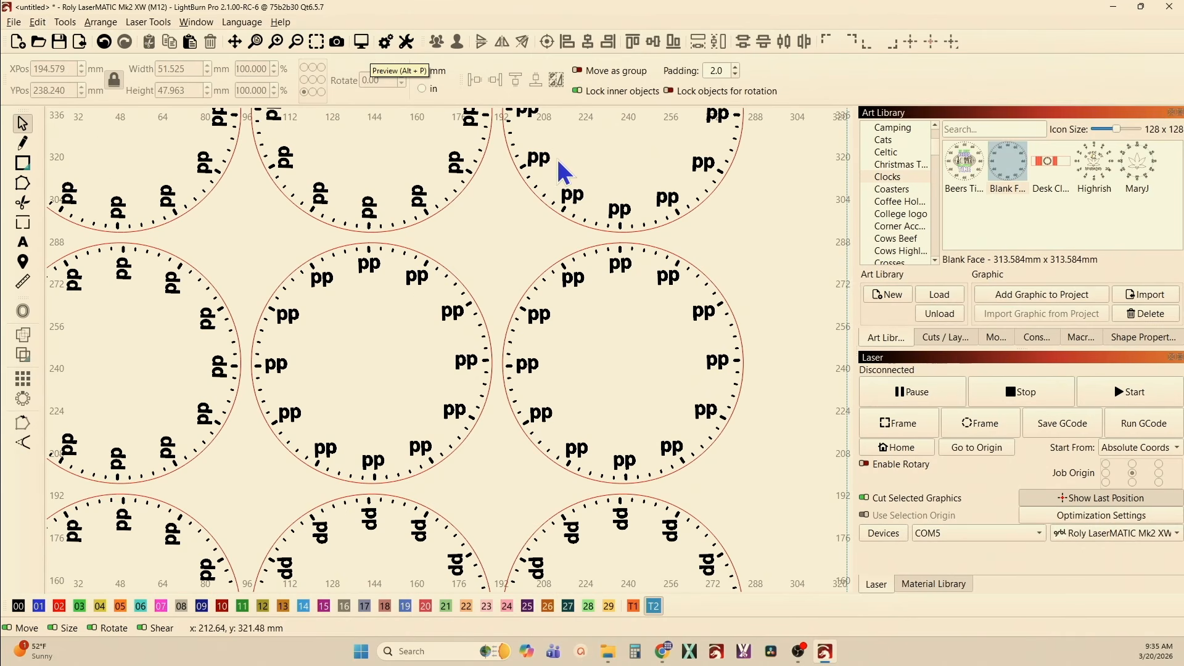
left_click_drag(501, 232, 764, 493)
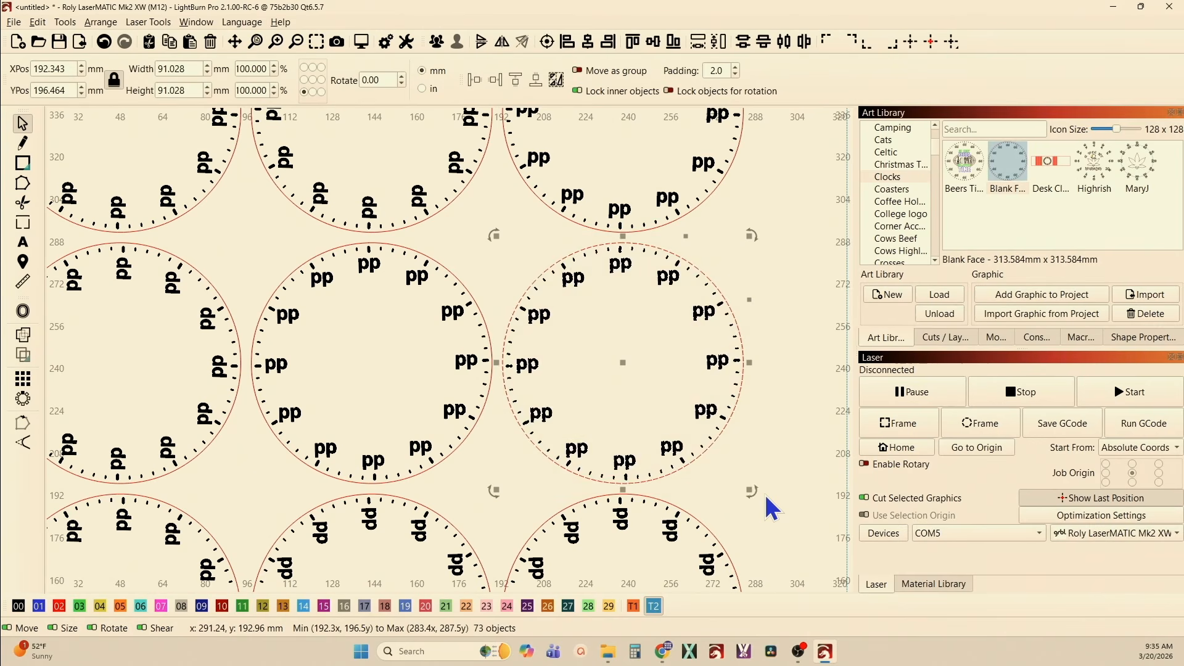
key("period")
key("period")
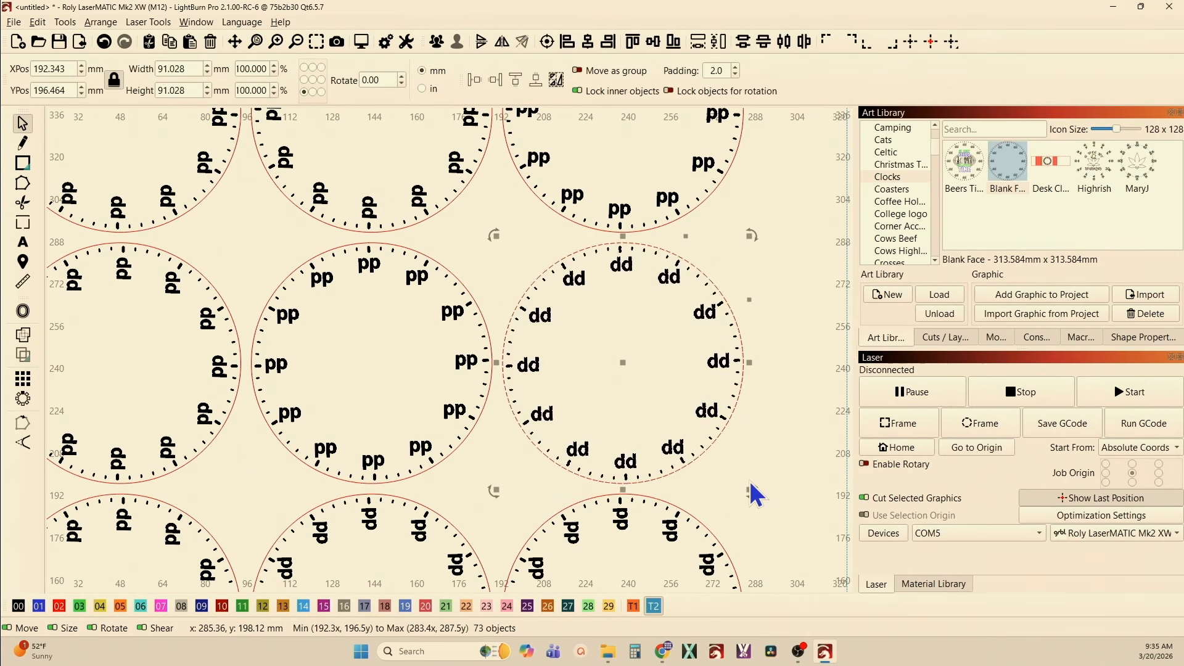
scroll(594, 352, "down", 3)
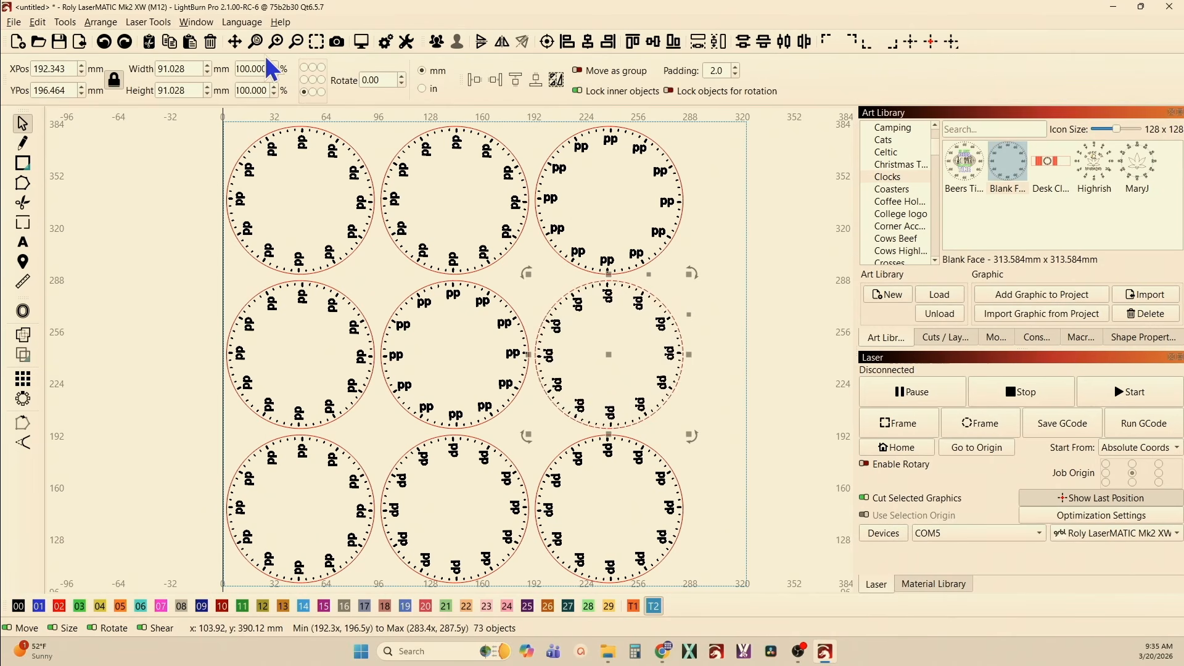
Step: Undo the clock face's rotation and the nesting of the clock faces
key("ctrl+z")
key("ctrl+z")
key("ctrl+z")
key("ctrl+z")
key("ctrl+z")
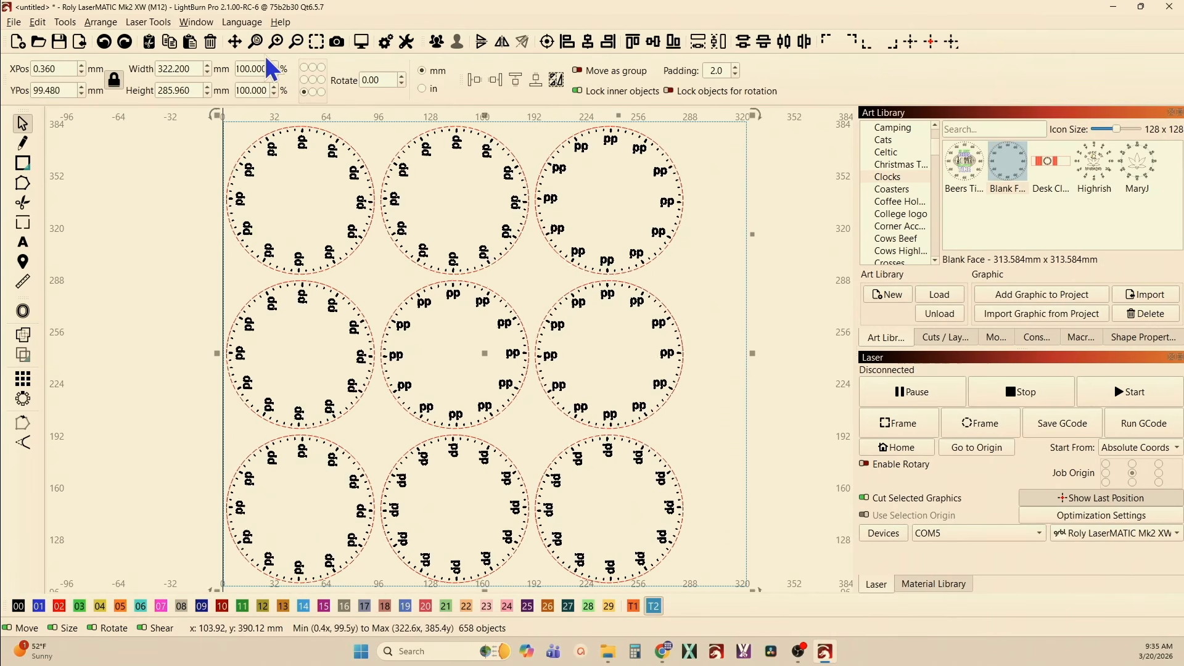
Step: Quick Nest the clock faces with inner objects and rotation both locked and 2.0 padding, and inspect the numerals
scroll(252, 69, "down", 1)
scroll(560, 255, "down", 7)
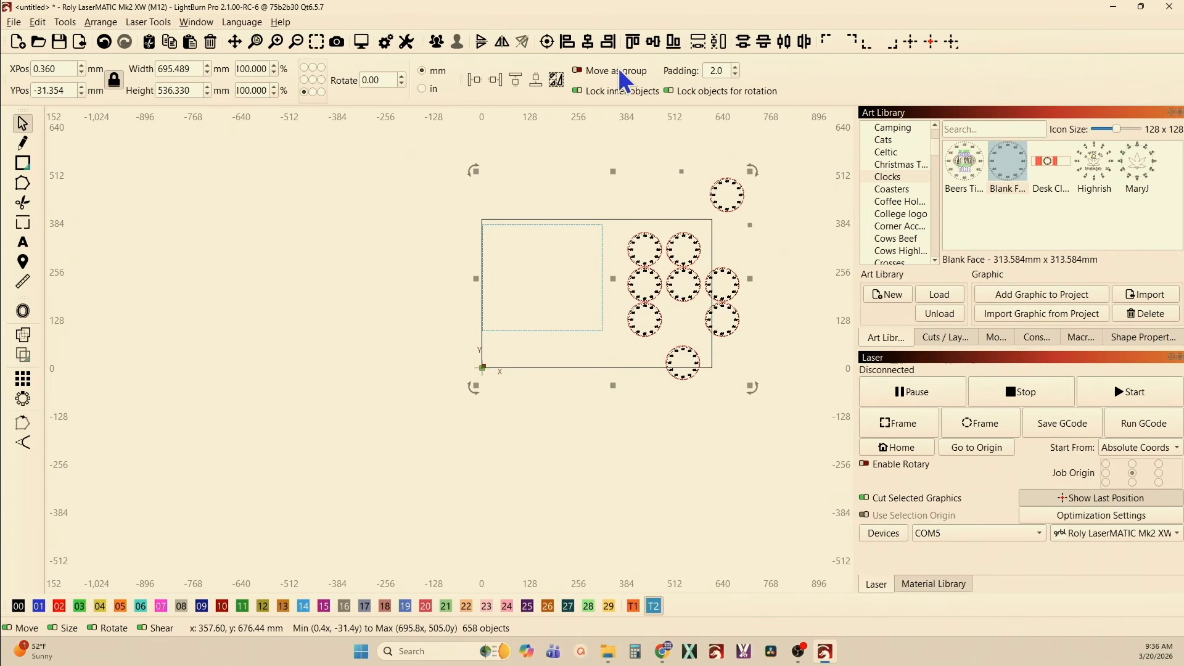
left_click(555, 80)
scroll(587, 312, "up", 5)
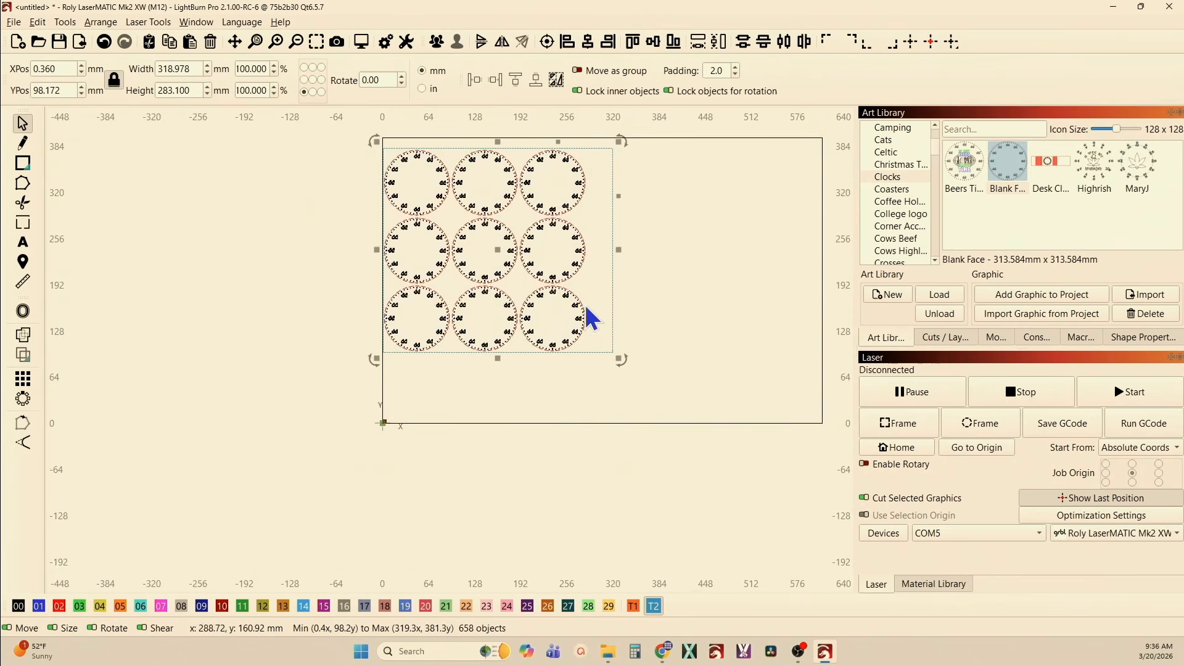
scroll(534, 209, "up", 4)
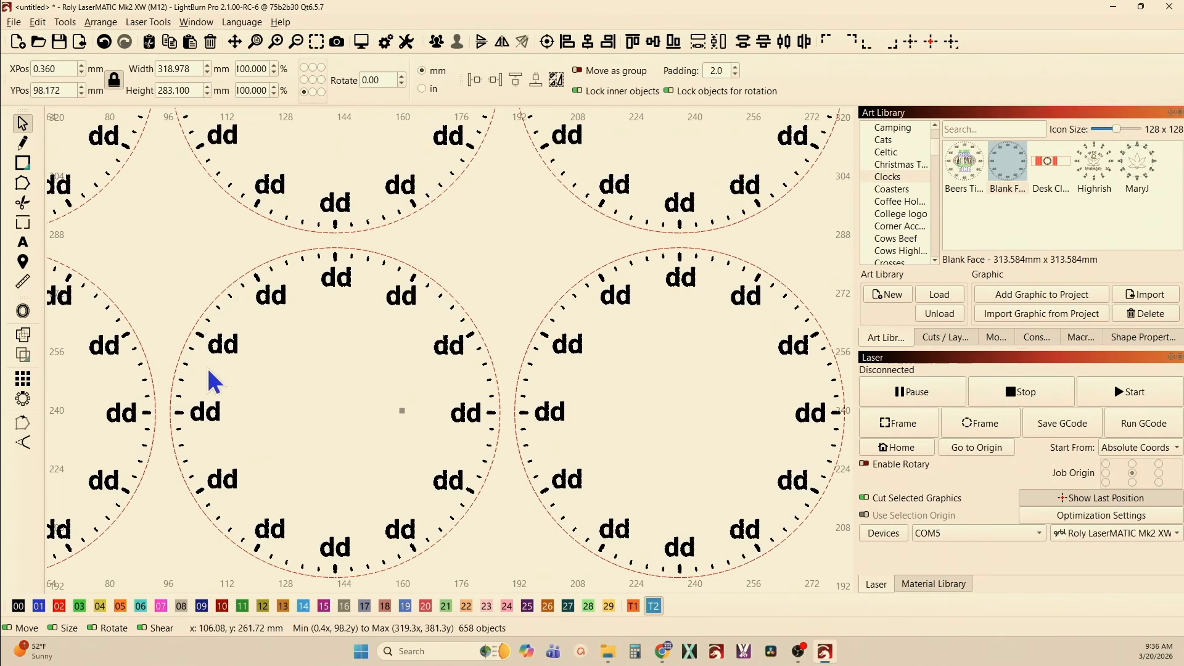
scroll(339, 436, "down", 6)
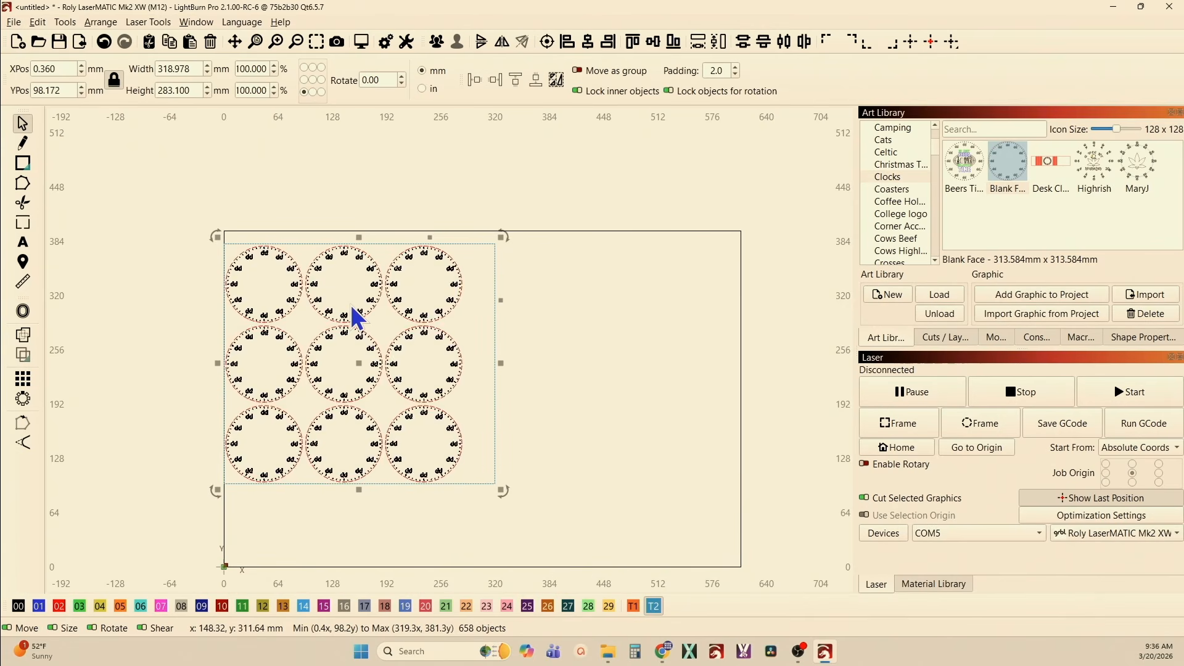
Step: Select only the nine nested clock faces and delete them, keeping the tool-layer rectangle
left_click(192, 193)
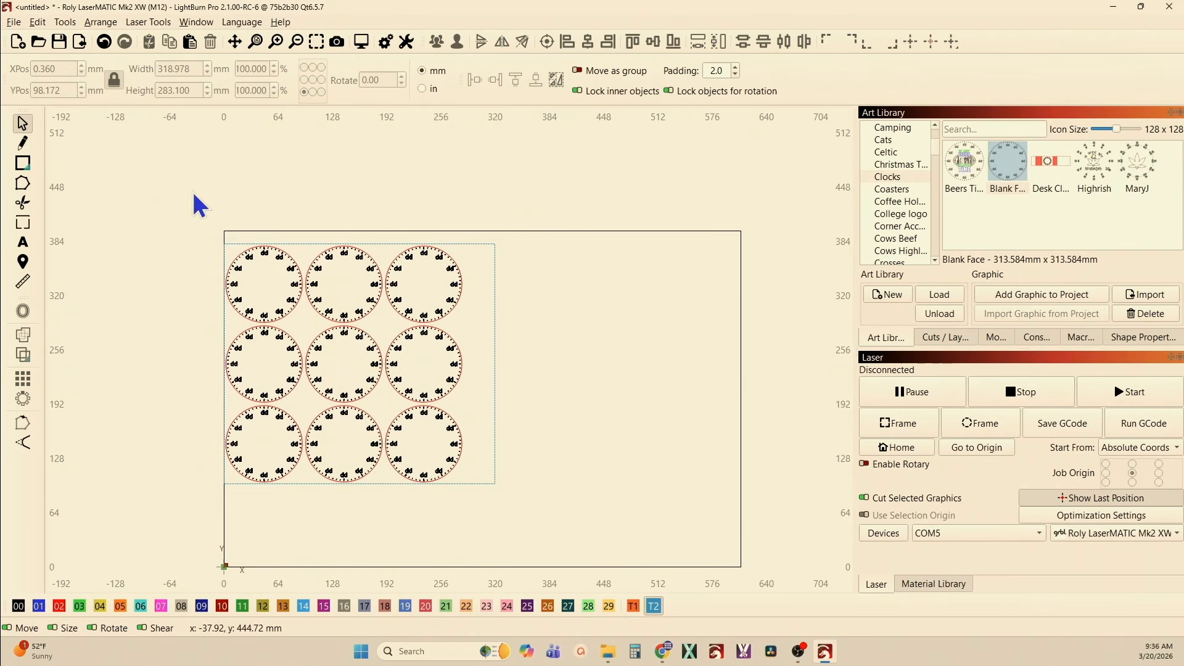
left_click_drag(138, 181, 484, 589)
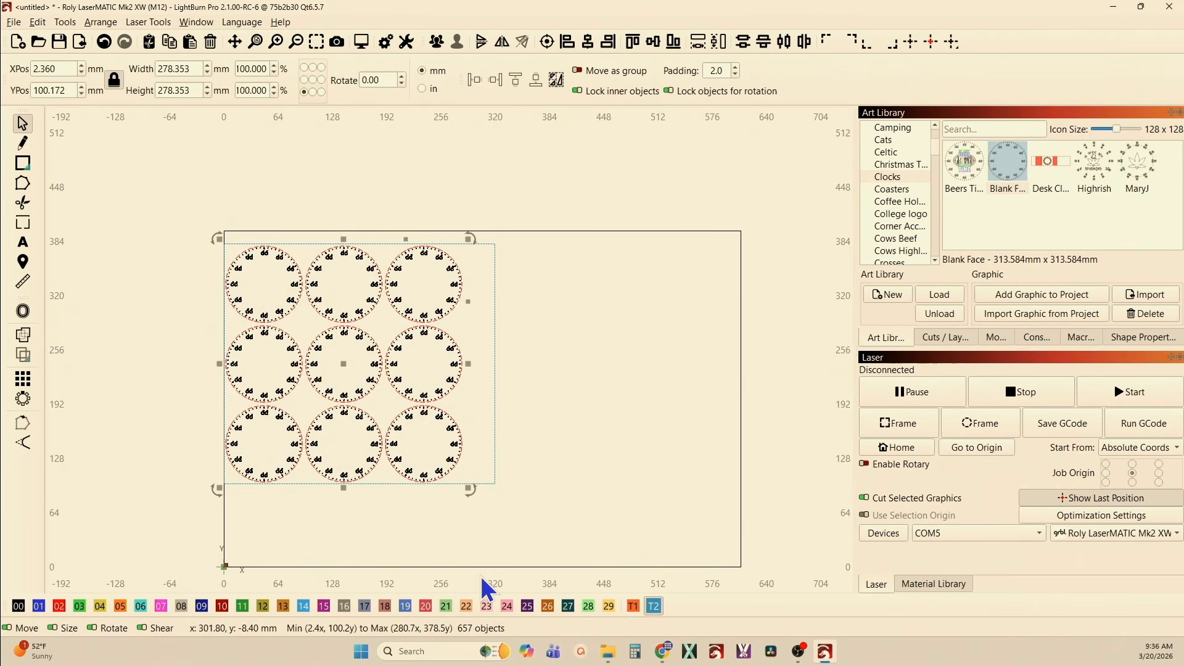
key("Delete")
Step: Add the Blank Face clock from the Art Library, scale it to about 94.7 mm, and place it near the rectangle's upper-left corner
double_click(1004, 178)
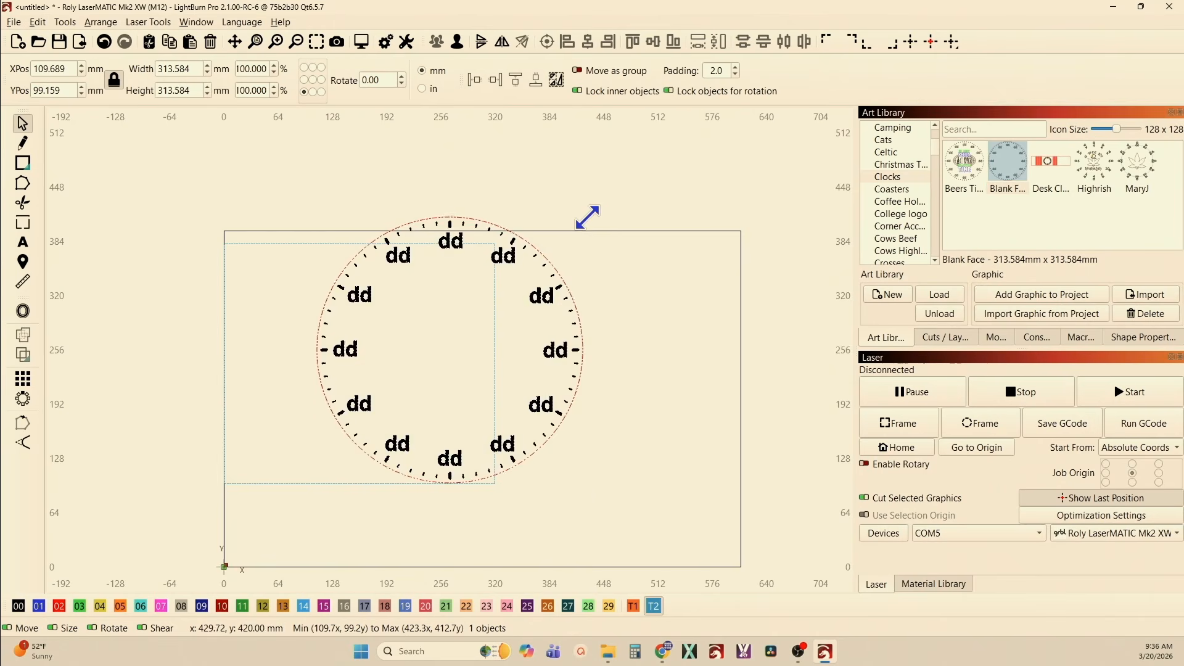
left_click_drag(587, 216, 435, 349)
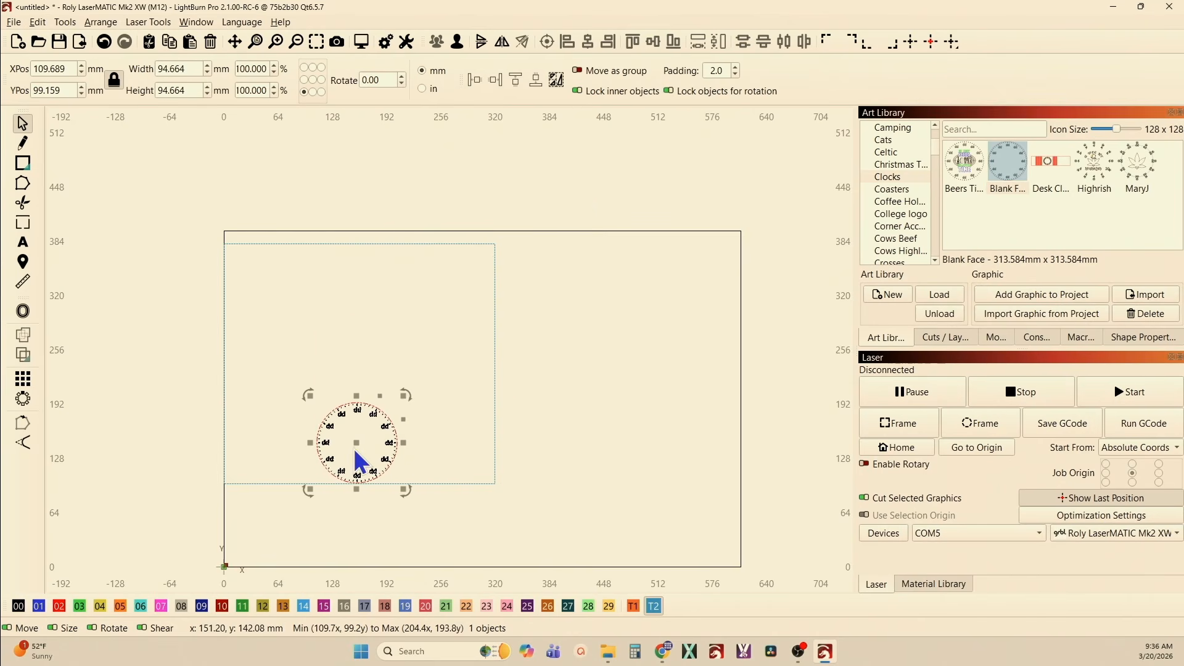
left_click_drag(358, 443, 299, 347)
left_click_drag(283, 304, 283, 301)
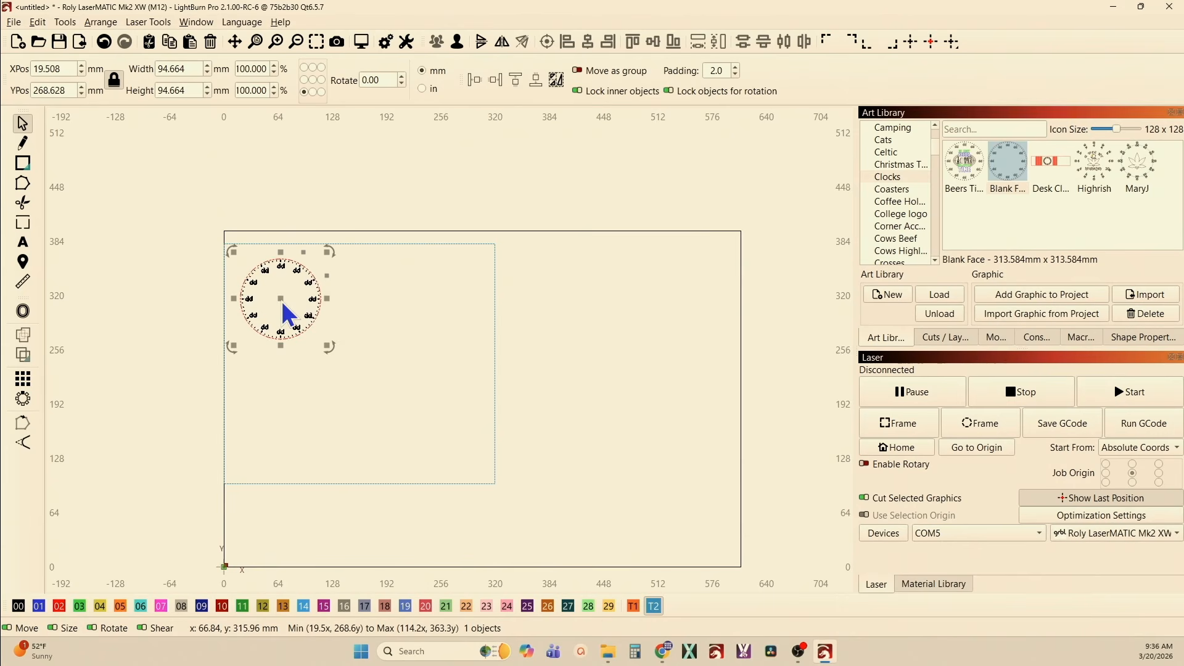
Step: Create a grid array of the clock face with 3 columns and 3 rows, spaced 13 mm in X and 3 mm in Y
left_click(27, 379)
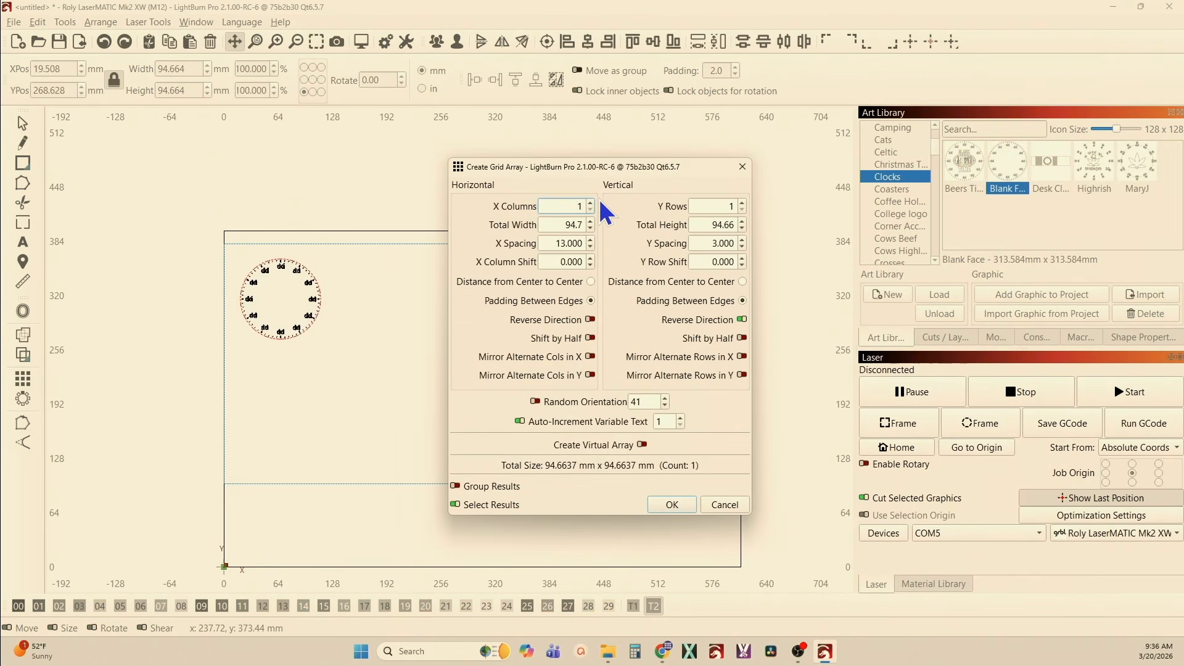
left_click(742, 203)
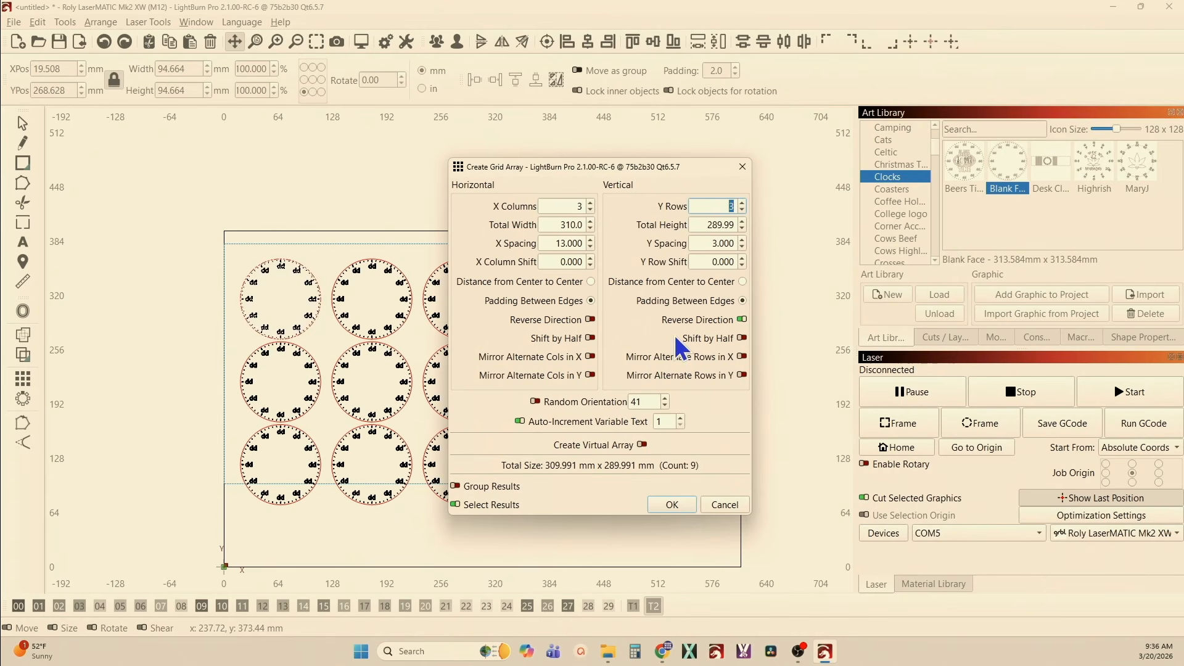
left_click(672, 505)
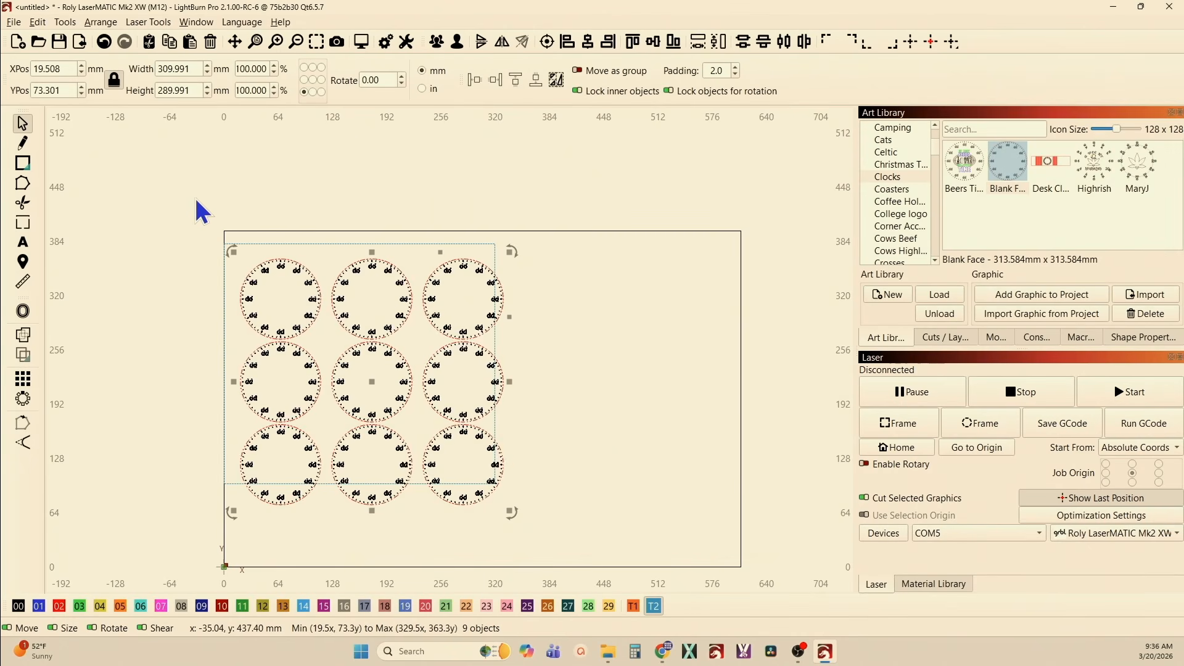
Step: Select the grouped clock faces together with the rectangle, and turn off locking of inner objects while rotation stays locked
left_click_drag(163, 180, 553, 547)
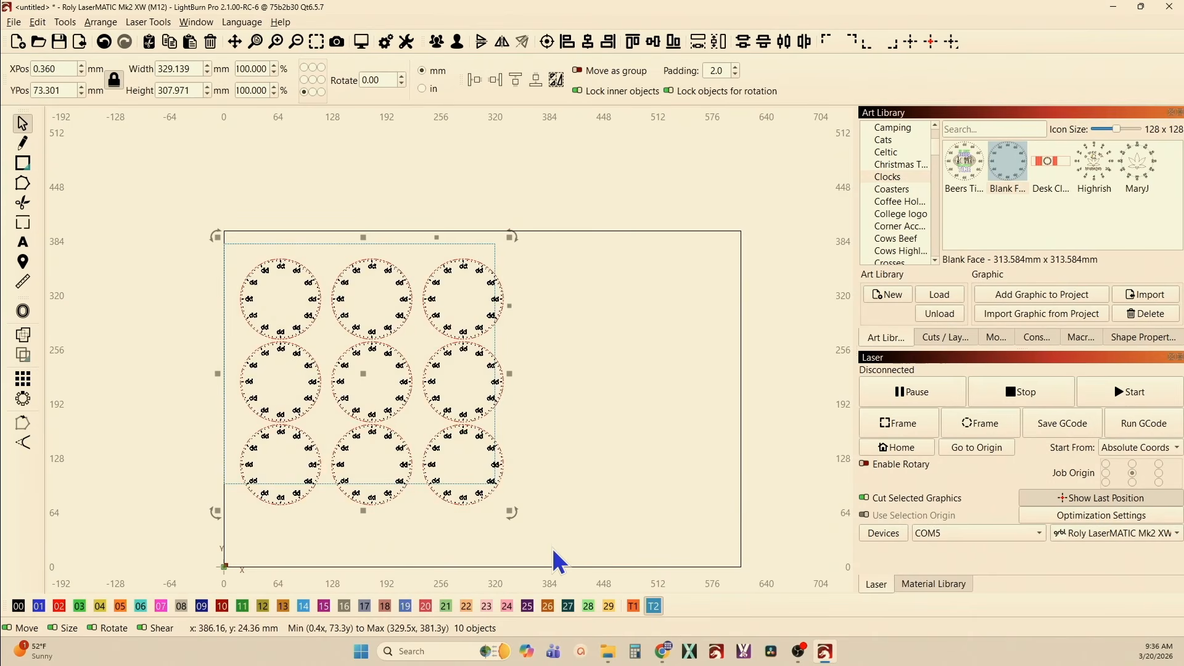
left_click(577, 90)
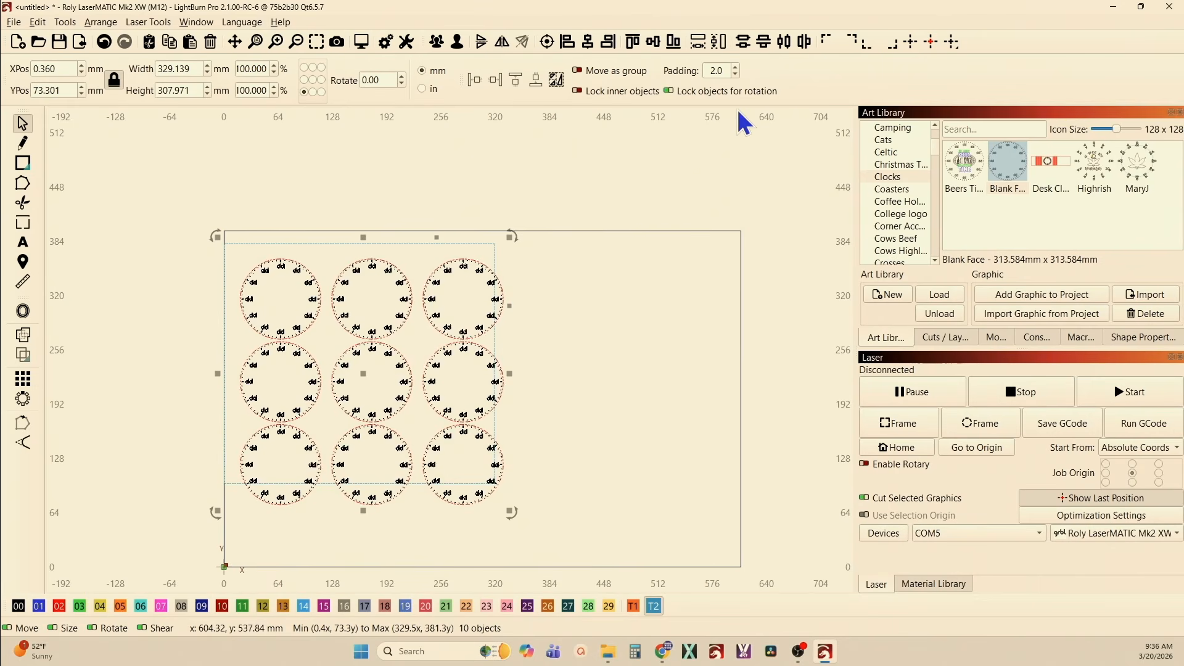
Step: Quick Nest the nine clock faces in the rectangle with 2.0 padding, inspect the arrangement, and undo the nesting
left_click(555, 78)
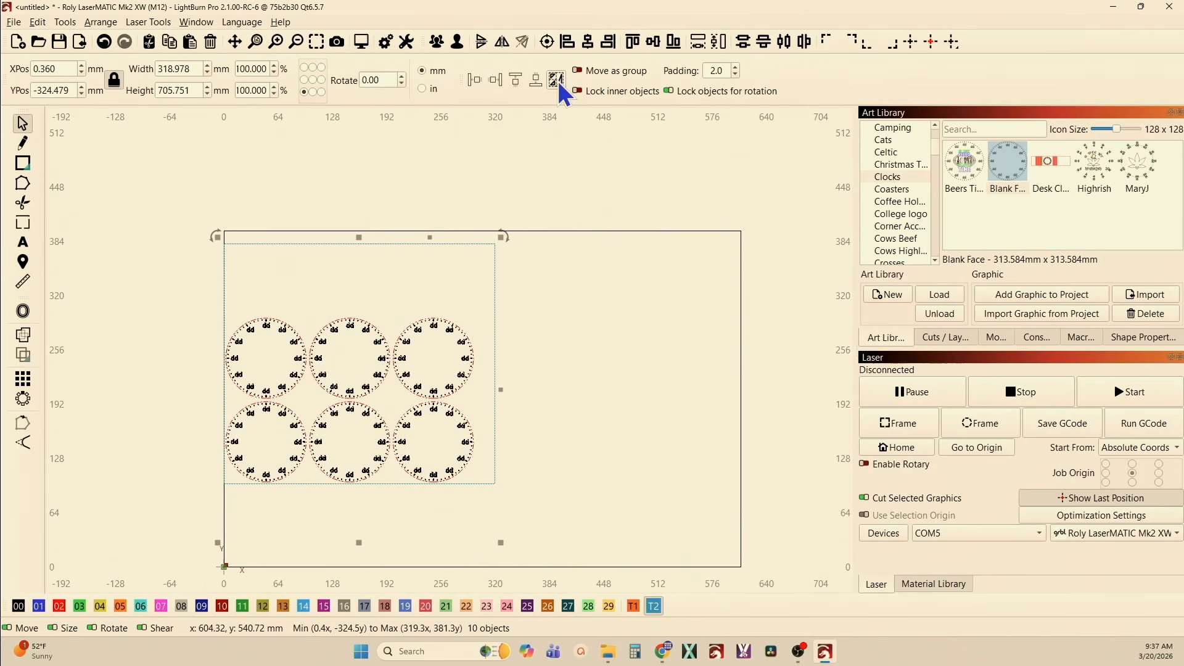
scroll(478, 277, "down", 3)
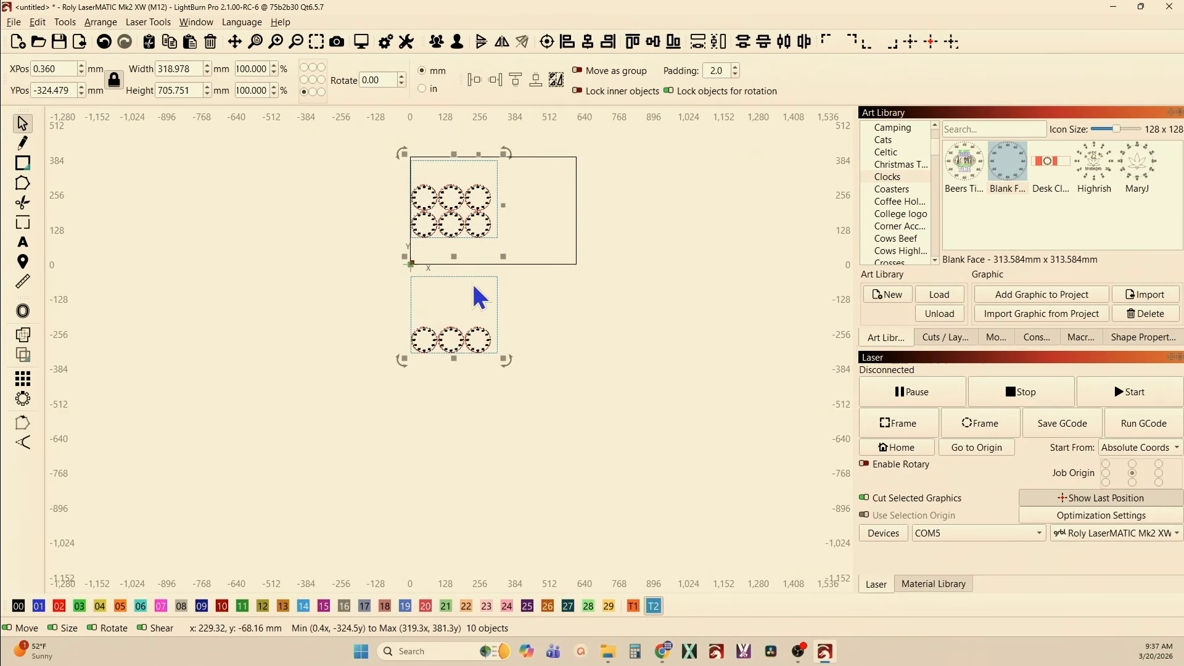
scroll(479, 296, "up", 3)
scroll(480, 405, "up", 5)
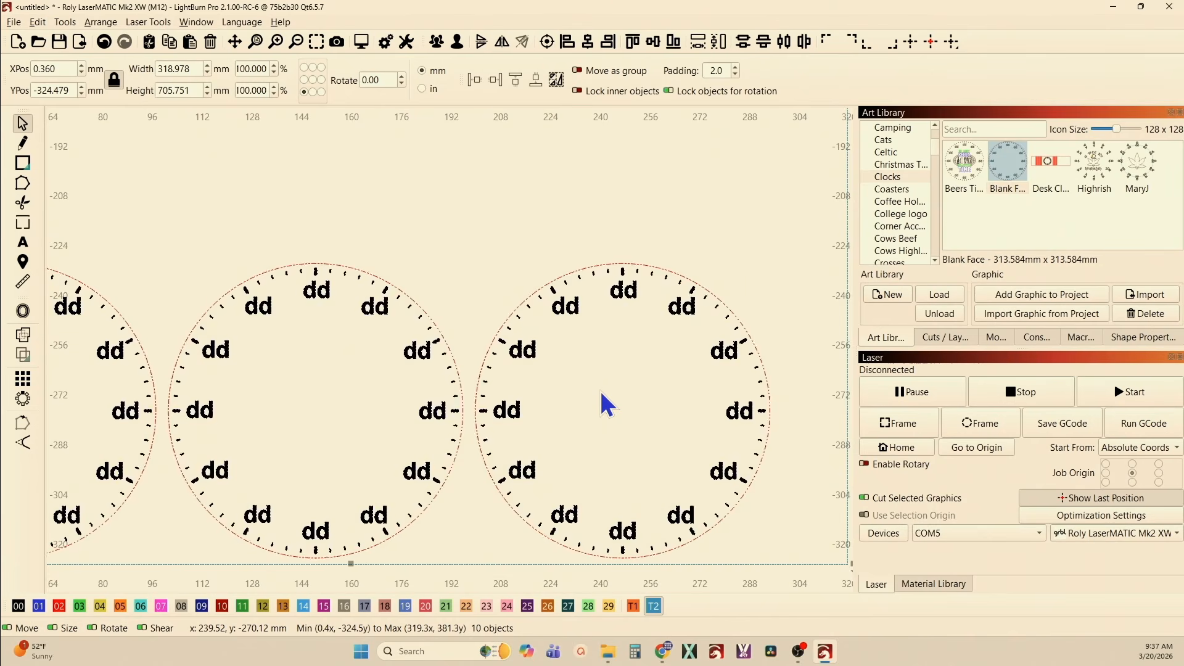
scroll(601, 394, "down", 5)
scroll(603, 404, "down", 3)
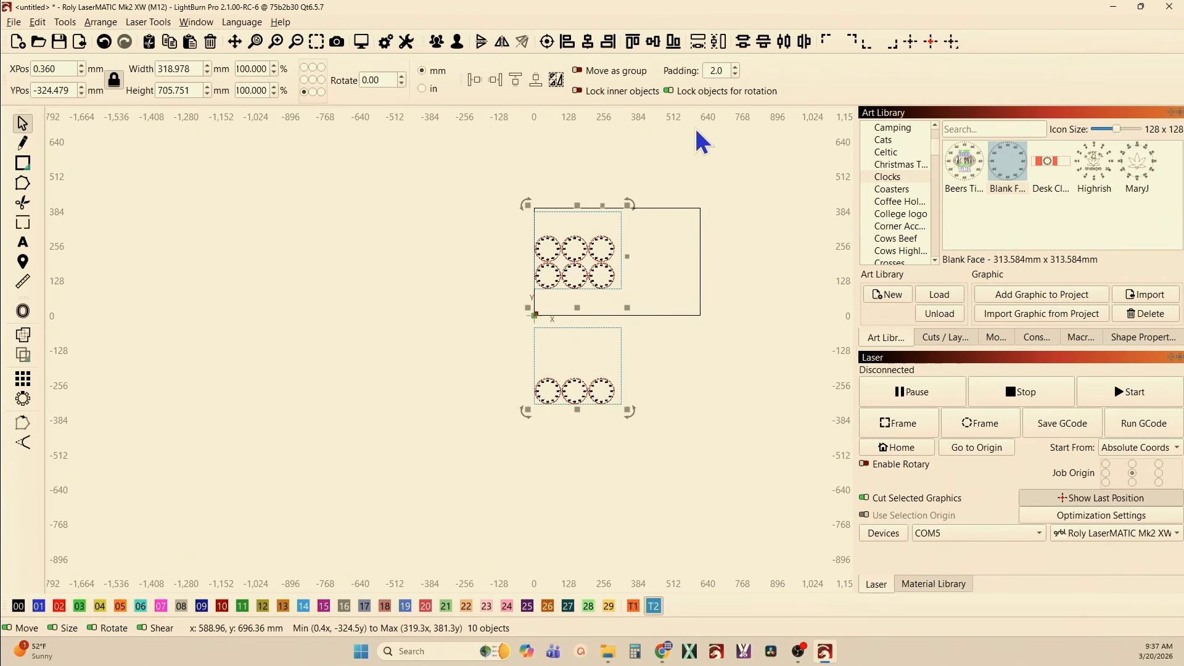
key("ctrl+z")
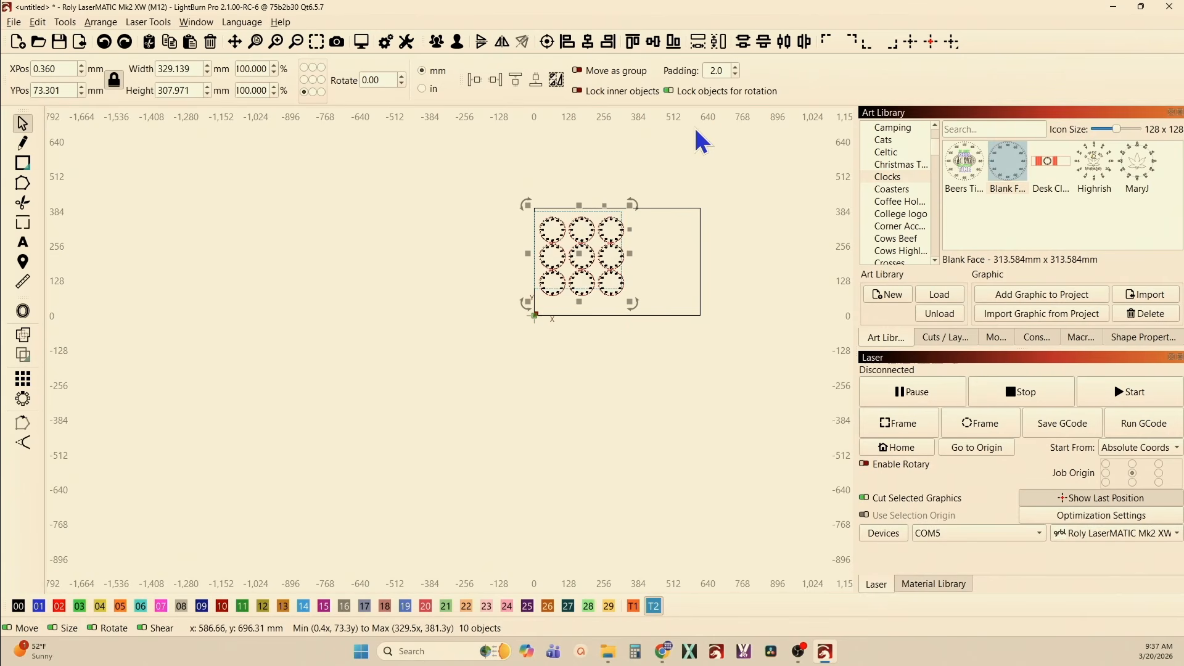
Step: Set the nesting padding to 1.0 and try to Quick Nest the nine clock faces in the rectangle, reselecting everything for a second attempt
left_click(734, 74)
left_click(557, 81)
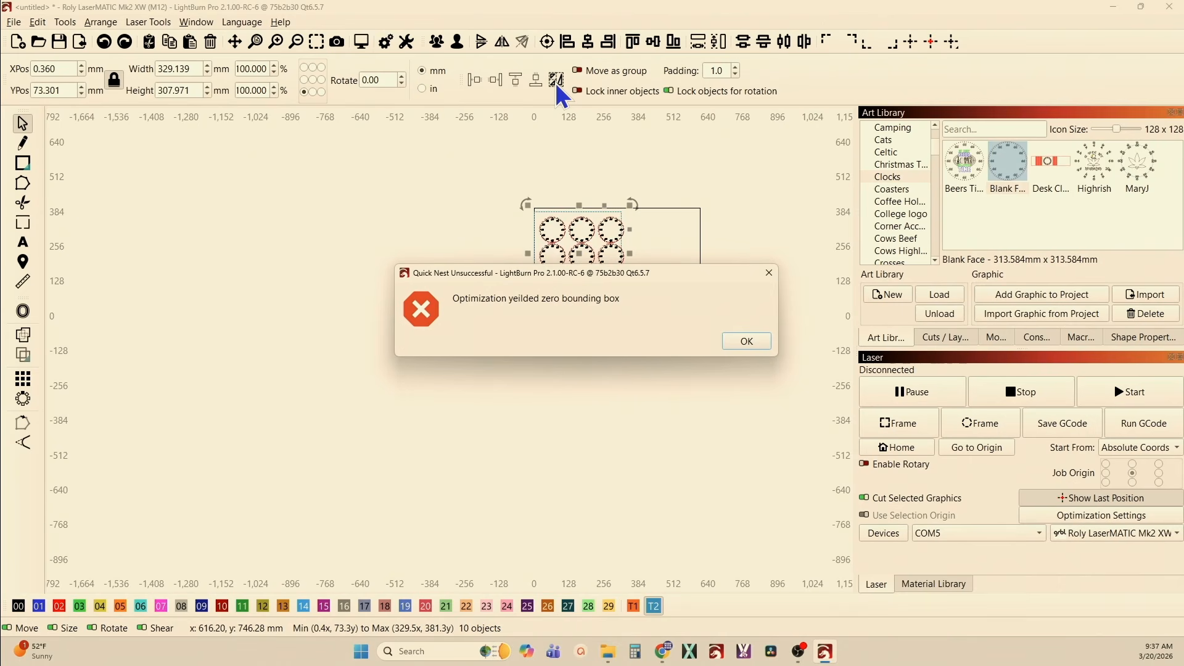
left_click(749, 343)
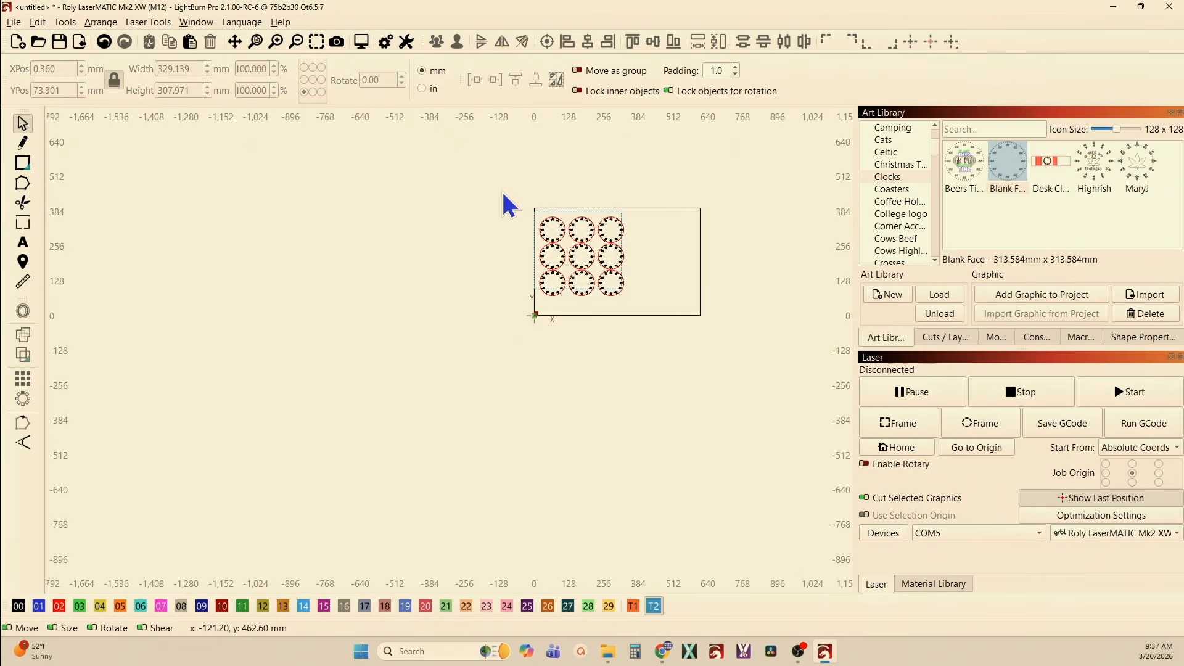
left_click_drag(661, 343, 659, 339)
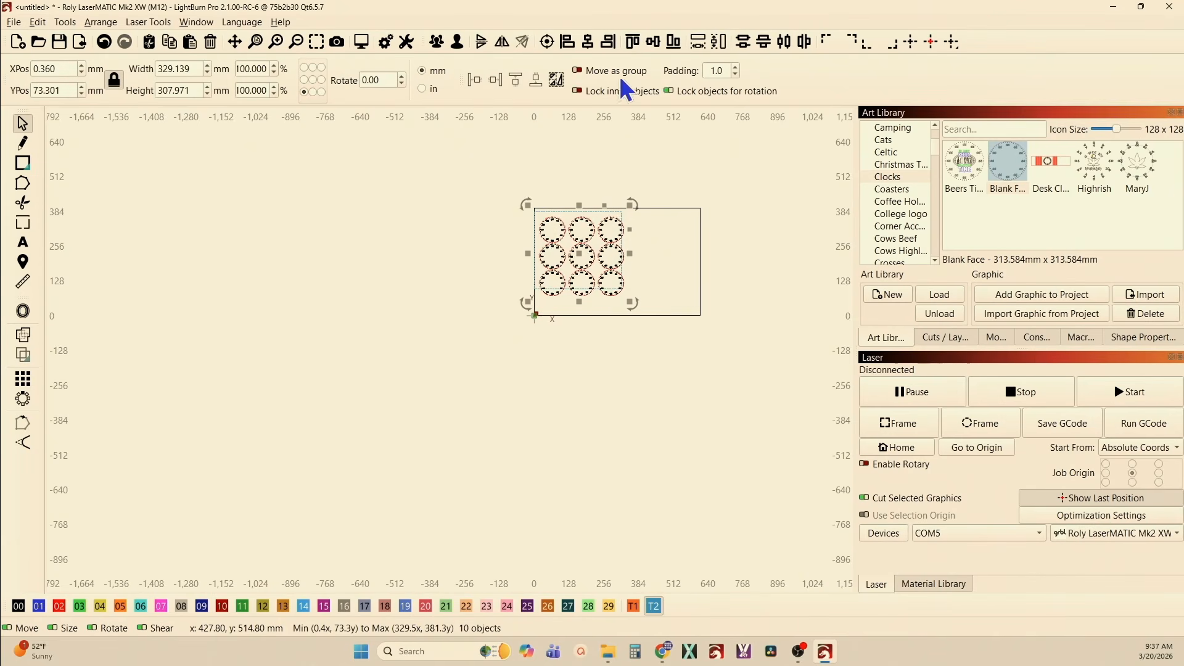
left_click(558, 81)
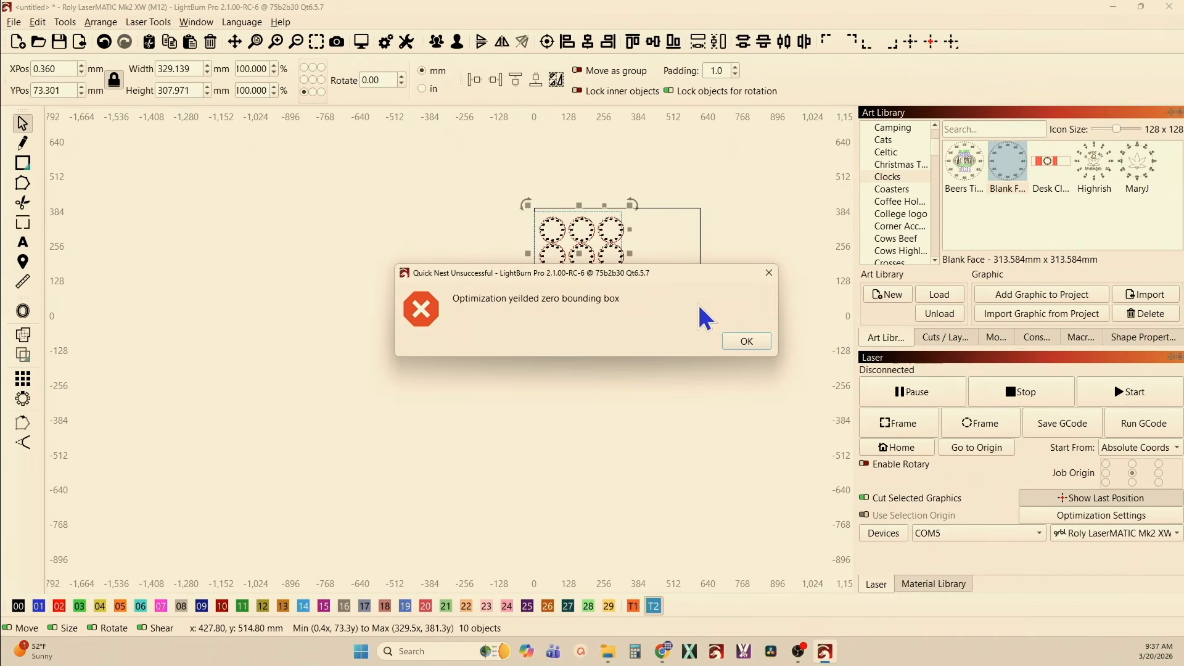
left_click(757, 344)
Step: Select only the tool-layer rectangle and enlarge it to about 342.7 by 304.2 mm from its lower-right corner
scroll(621, 245, "up", 5)
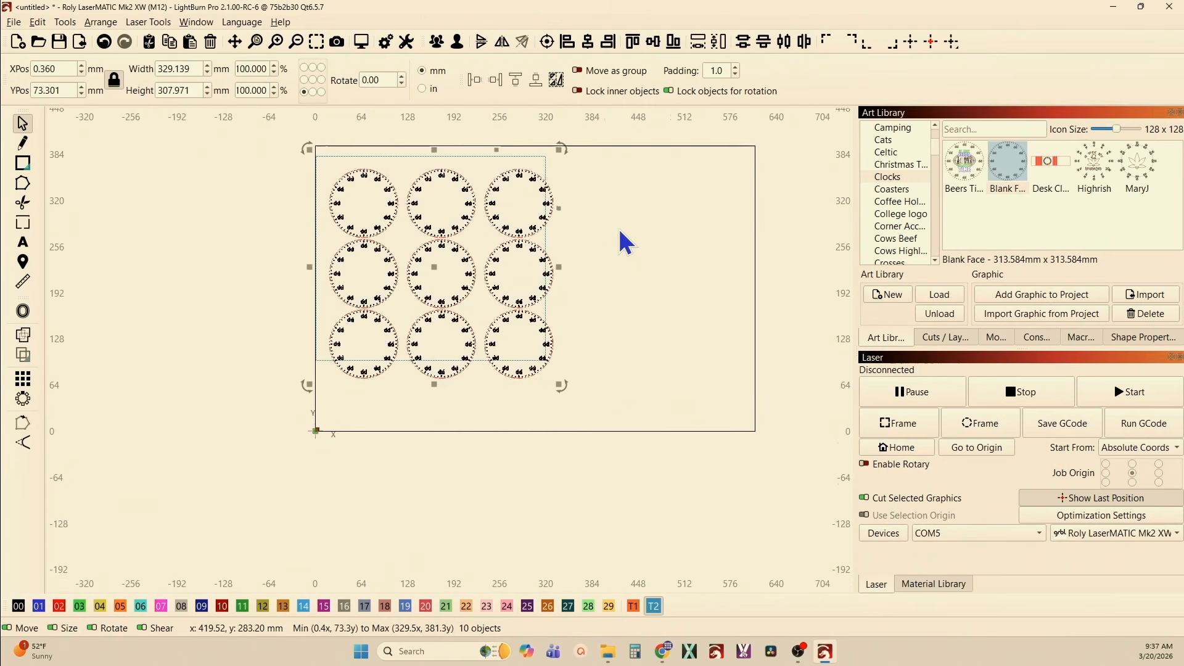
left_click(588, 300)
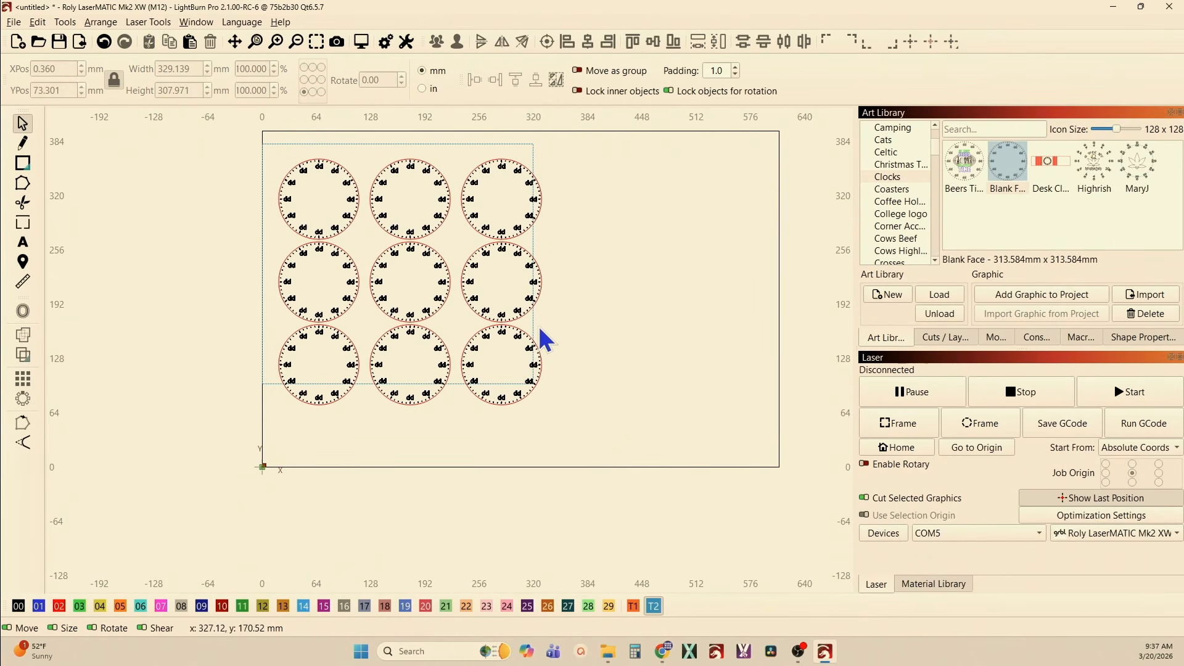
left_click(534, 329)
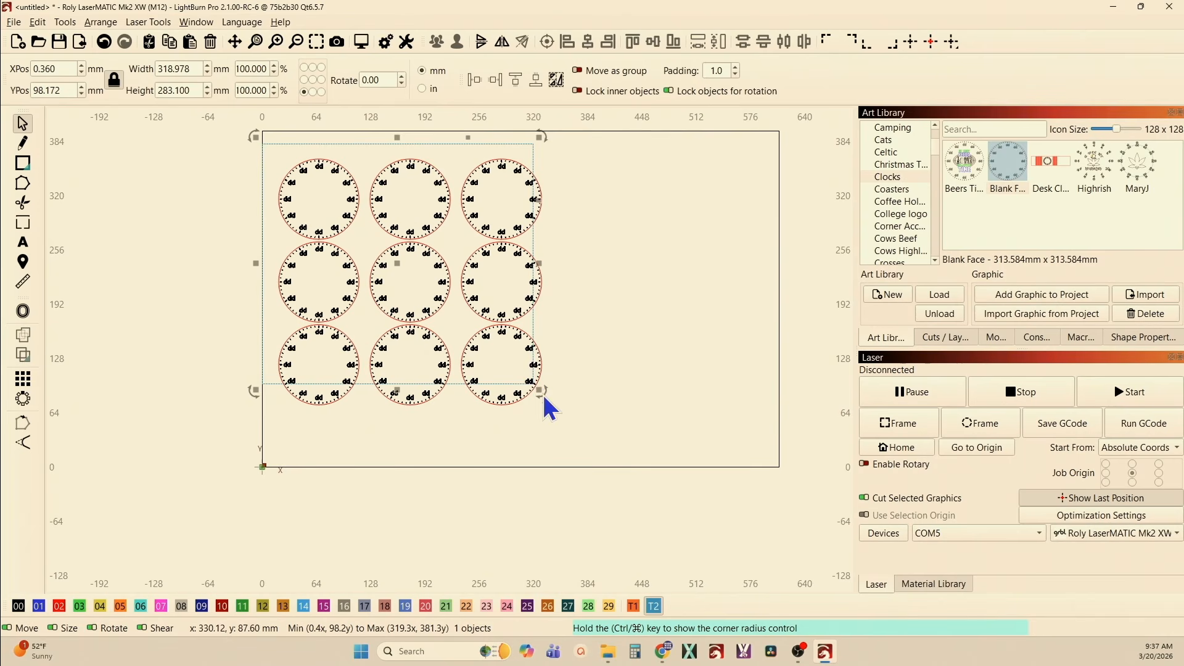
left_click_drag(540, 392, 555, 410)
Step: Select all nine clock faces with the enlarged rectangle and Quick Nest them at 1.0 padding
scroll(232, 290, "down", 3)
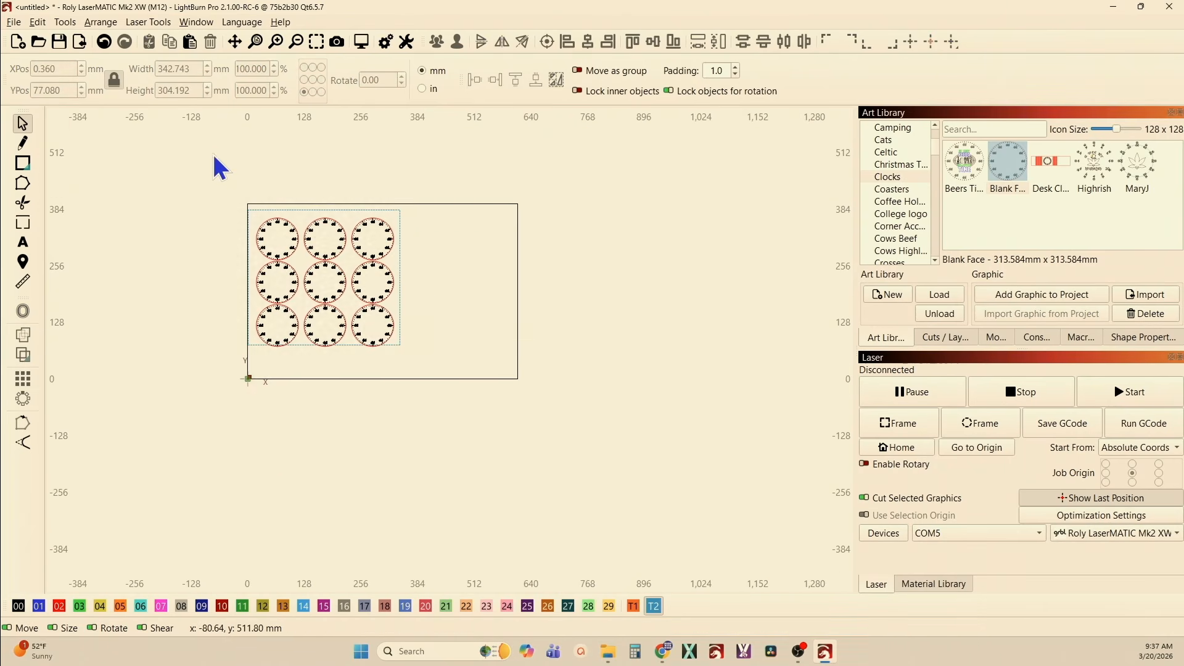
left_click_drag(211, 152, 491, 426)
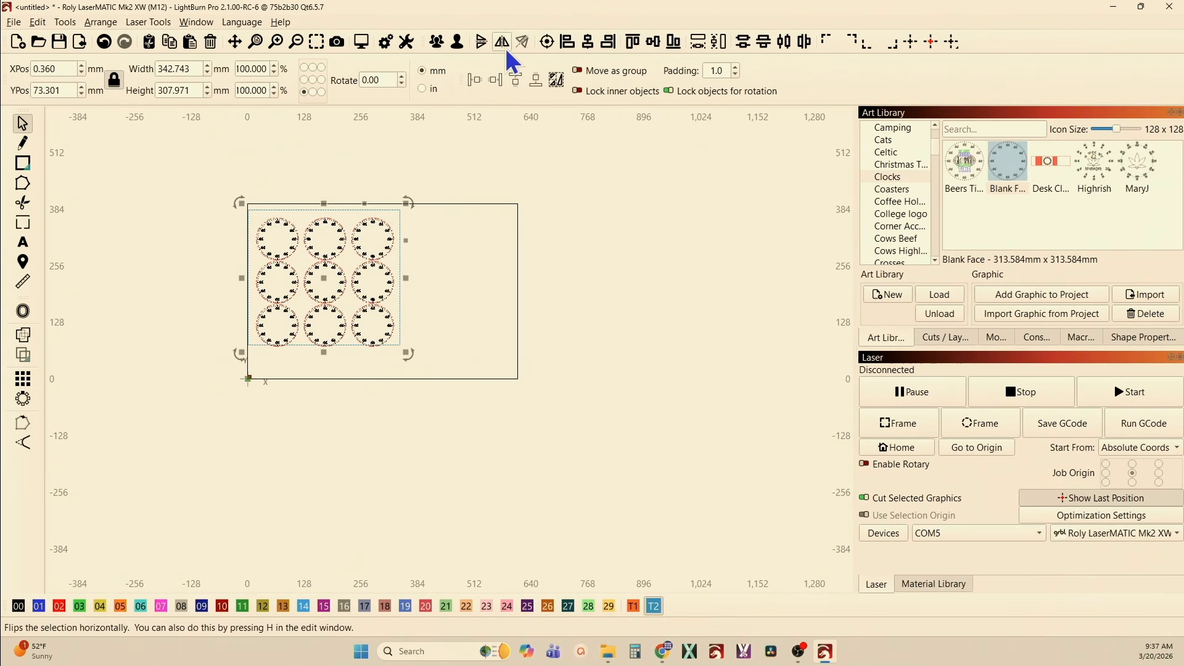
left_click(556, 79)
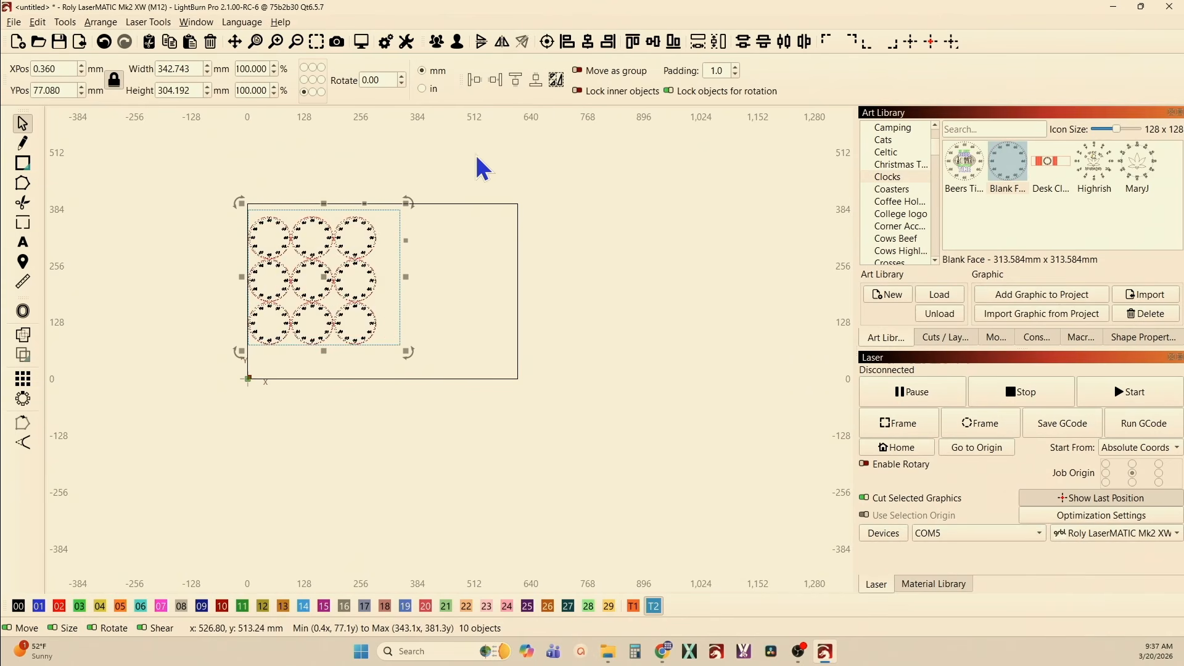